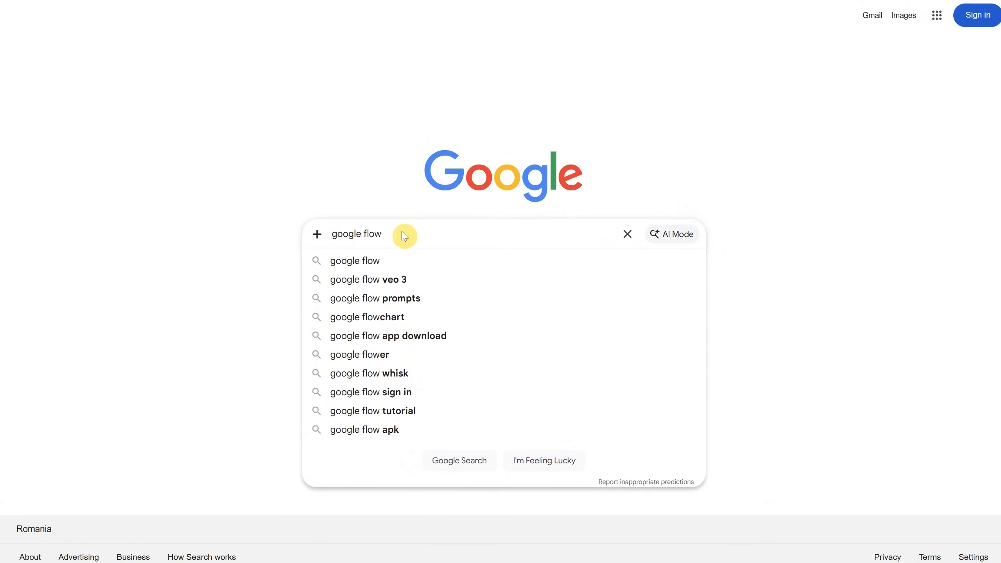
Search Google for "google flow", open the Flow site, and create a new project
key("Return")
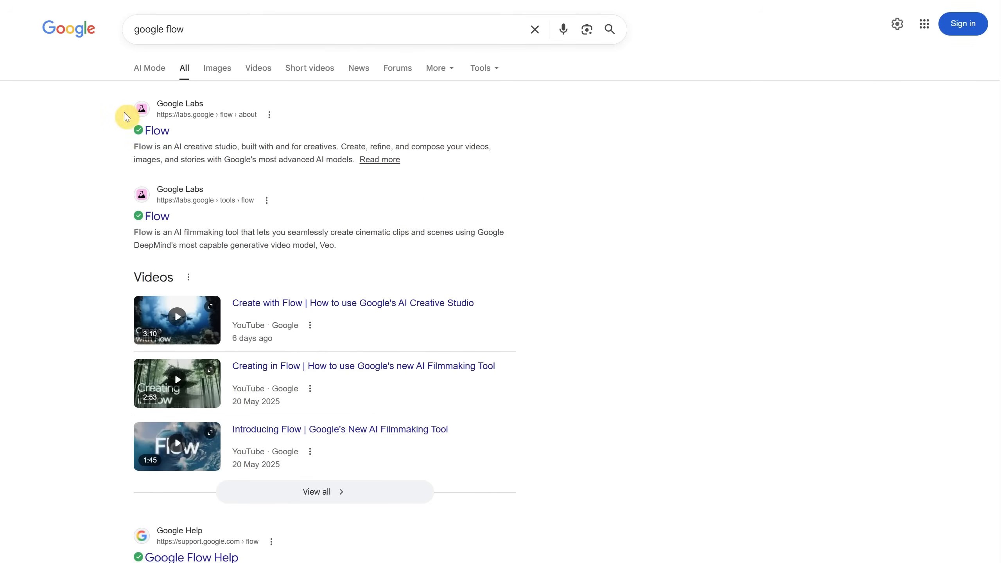
left_click(161, 134)
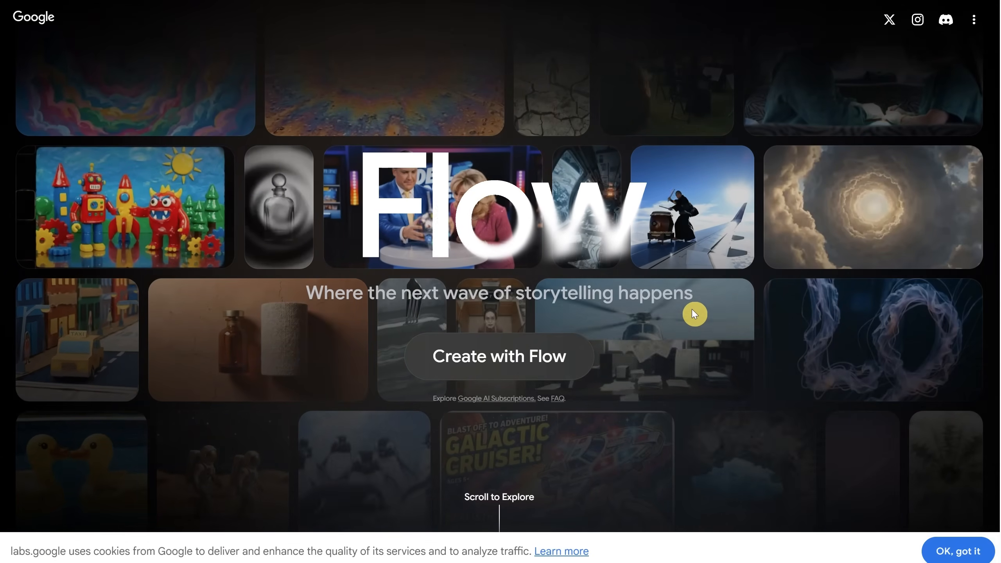
left_click(494, 372)
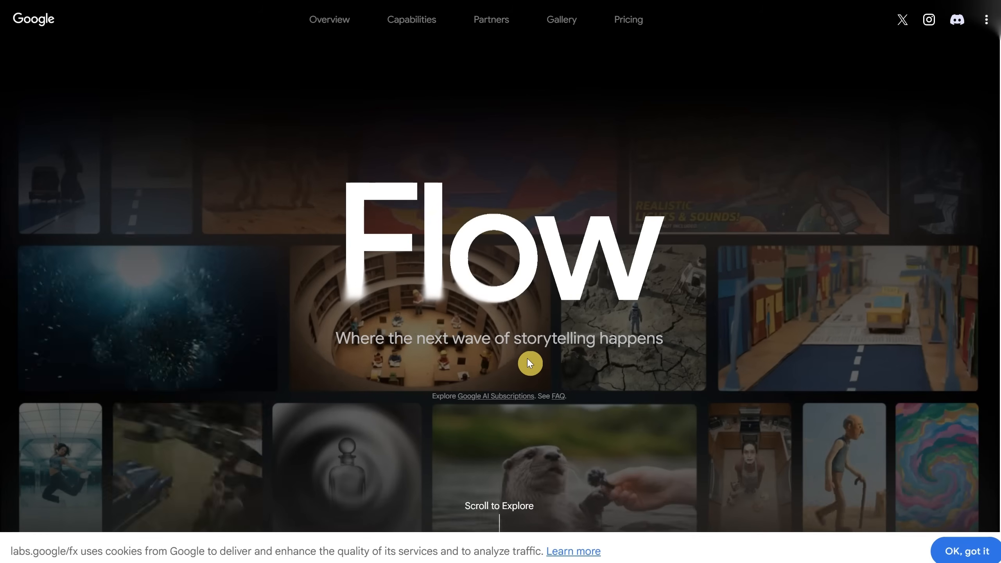
left_click(529, 361)
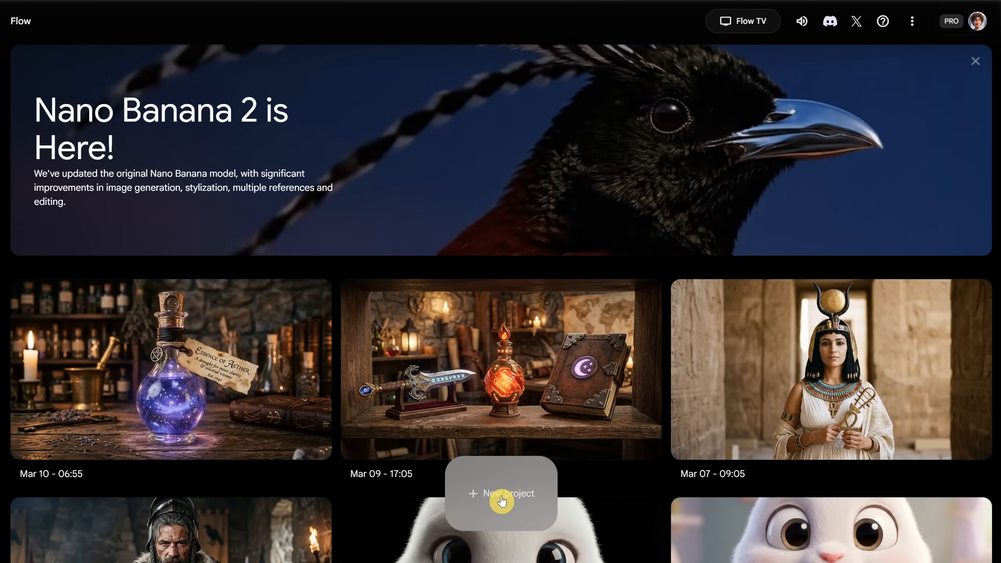
left_click(501, 503)
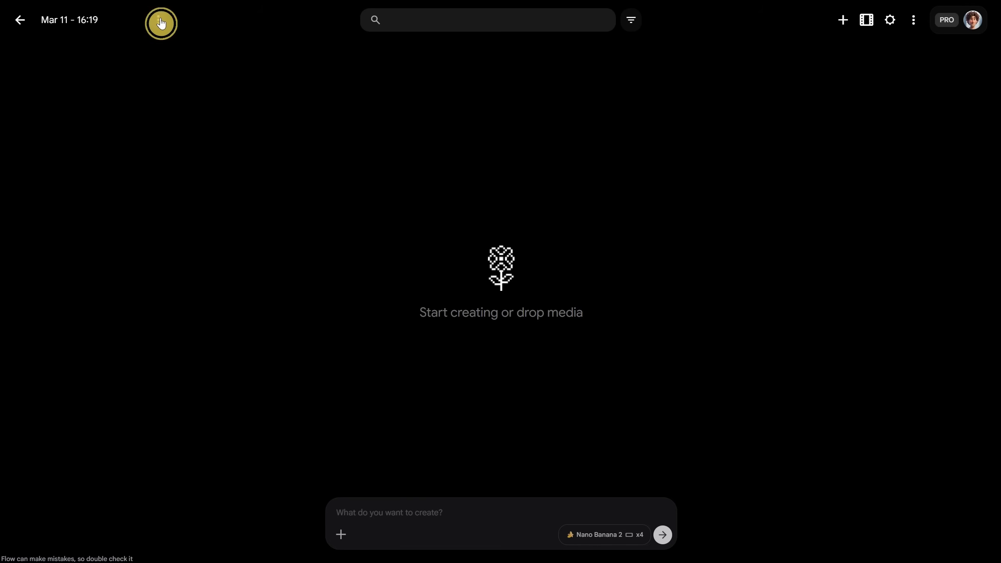
Rename the project to "Mar 11 - 16:19 Ai2Play"
left_click(158, 20)
left_click(111, 51)
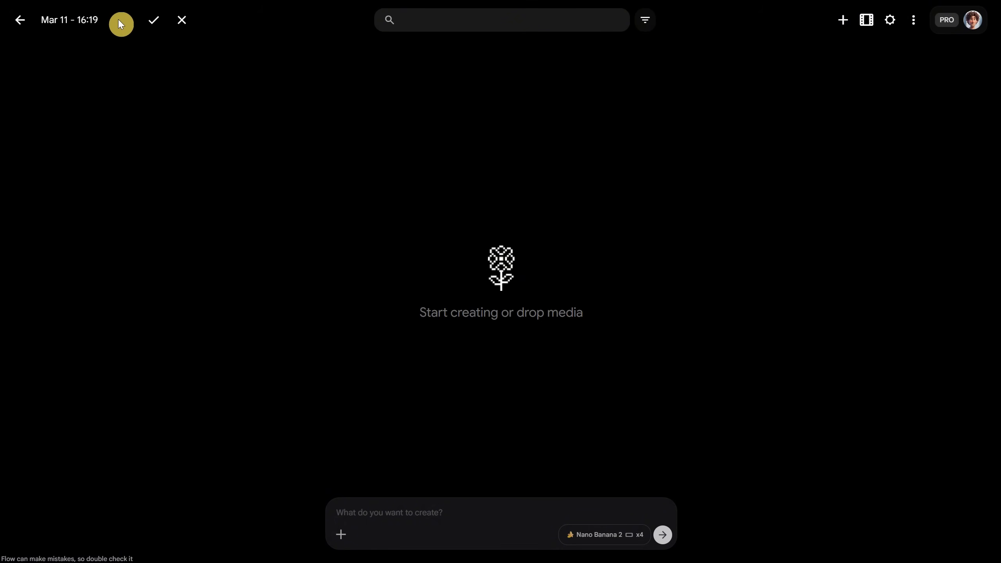
type("Ai")
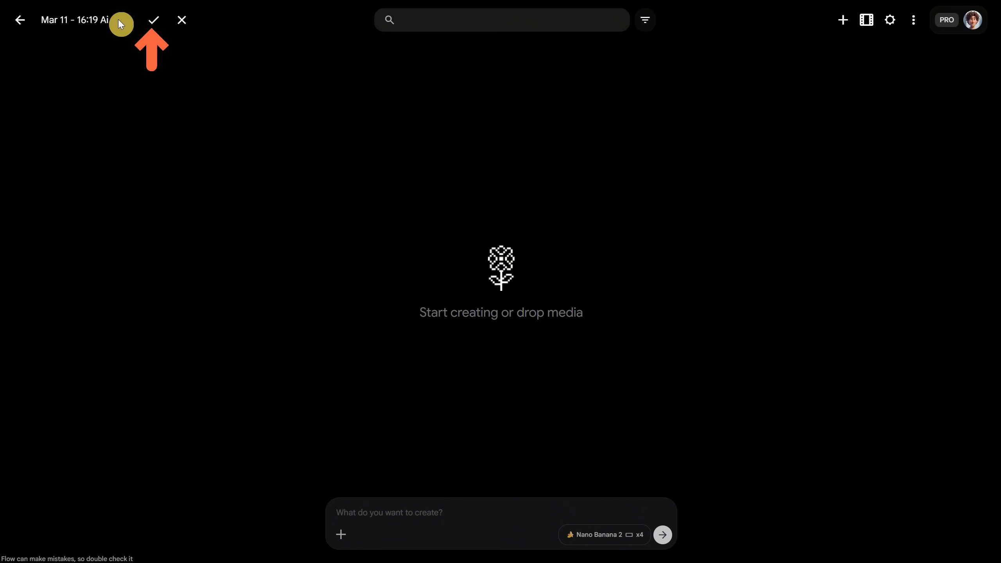
type("2Play")
key("Return")
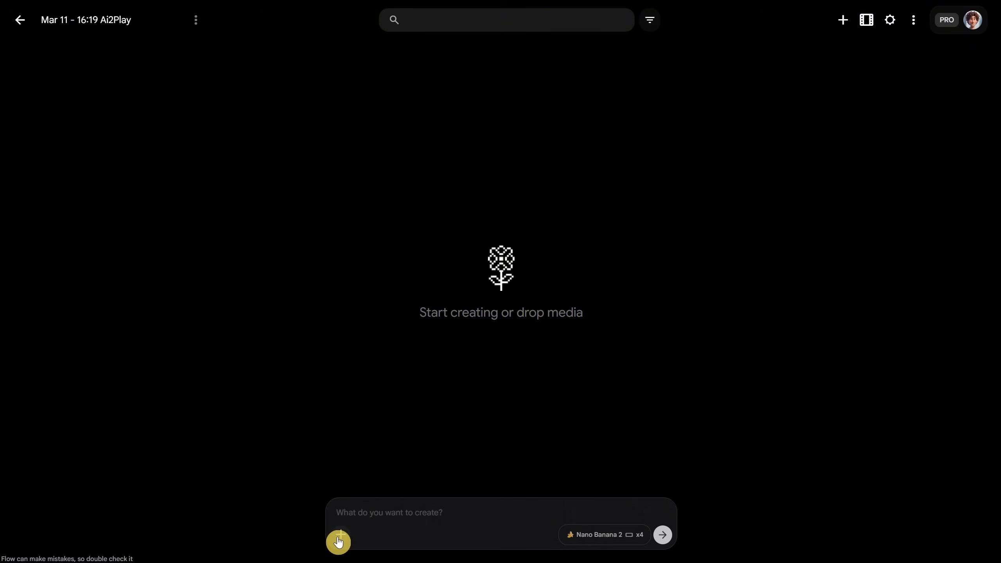
Upload PixaGirl.png from the Assets folder as a reference image for the prompt
left_click(338, 542)
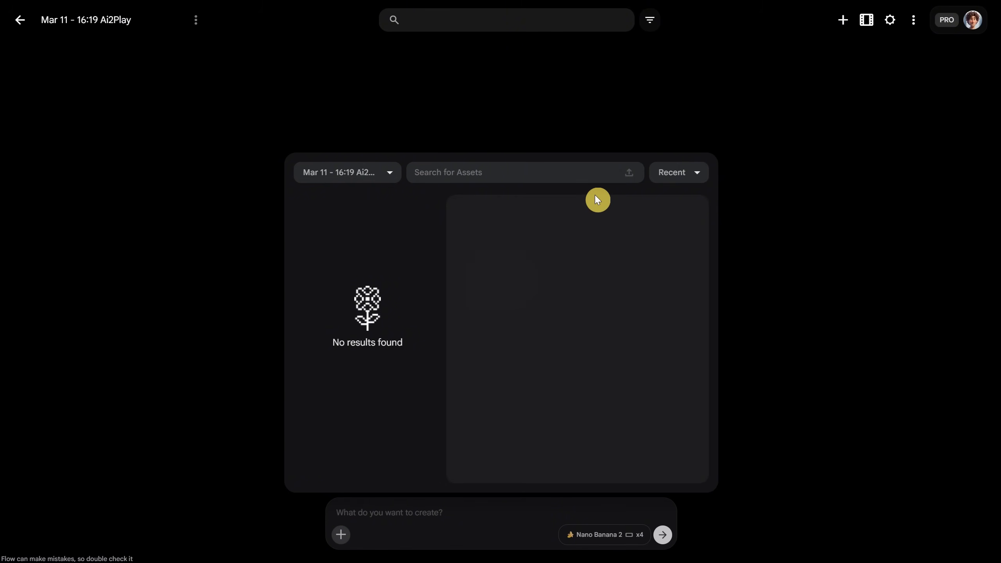
left_click(626, 175)
left_click(629, 178)
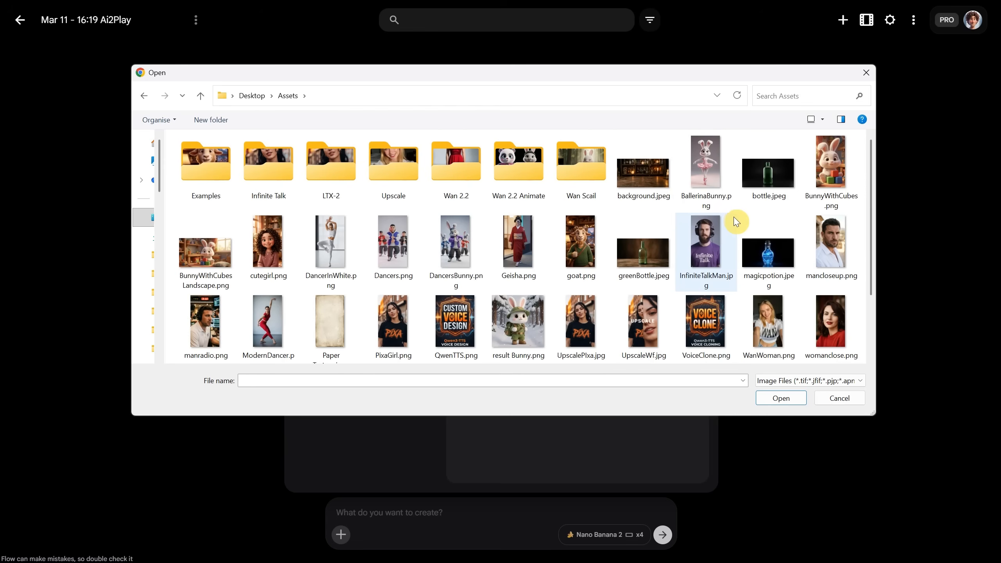
double_click(392, 321)
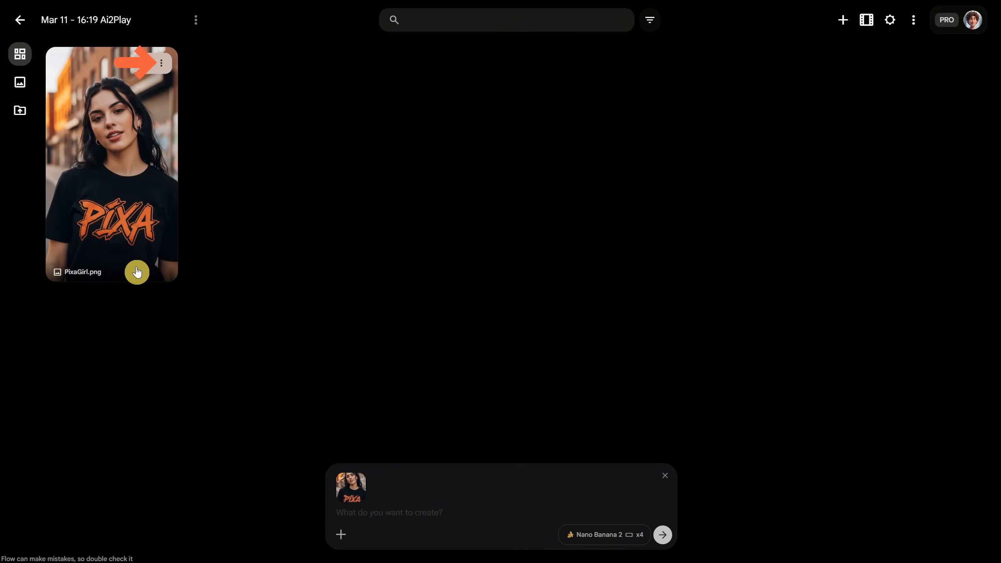
Remove the PixaGirl.png reference from the prompt and add it back from the project's assets
right_click(137, 272)
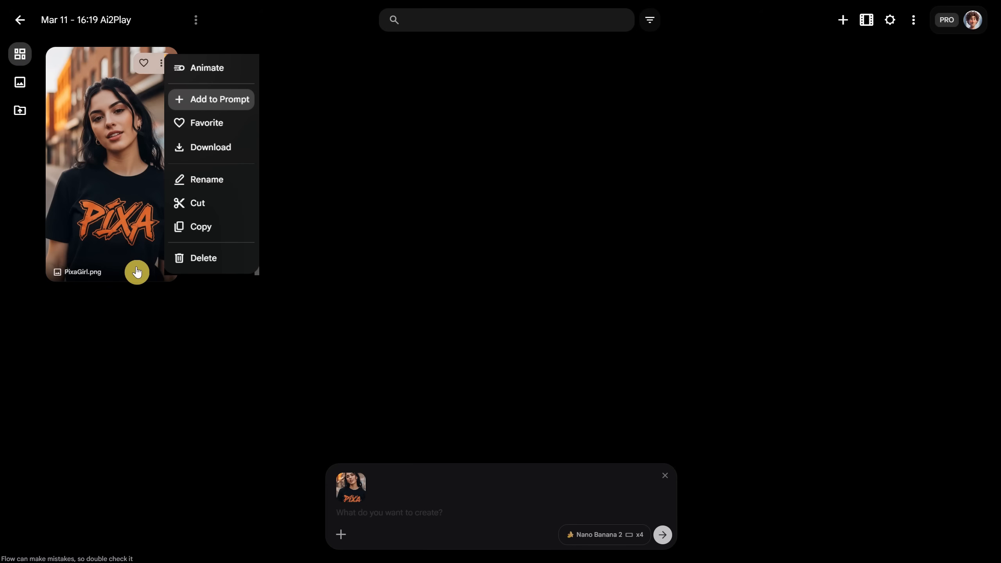
left_click(207, 376)
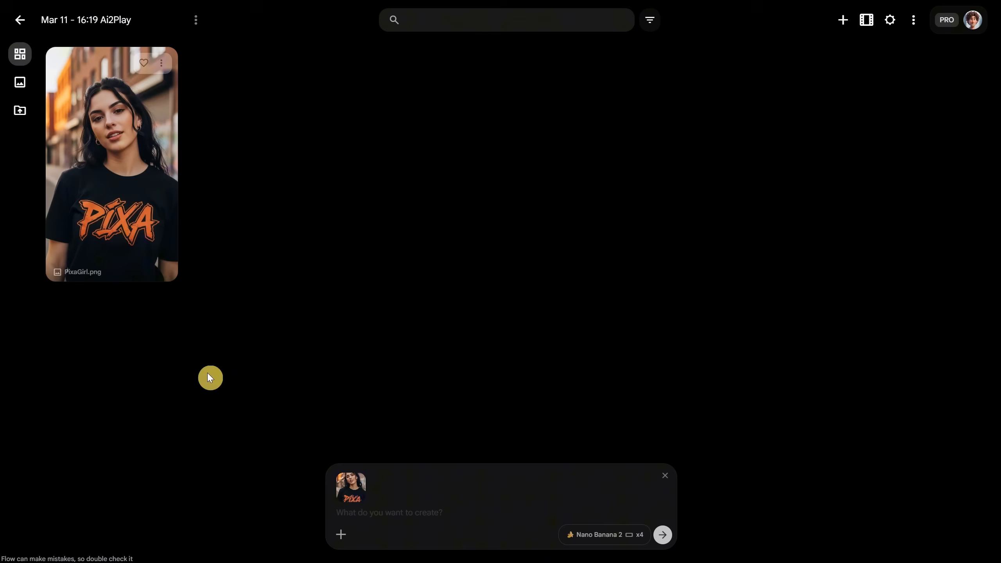
left_click(351, 488)
left_click(341, 534)
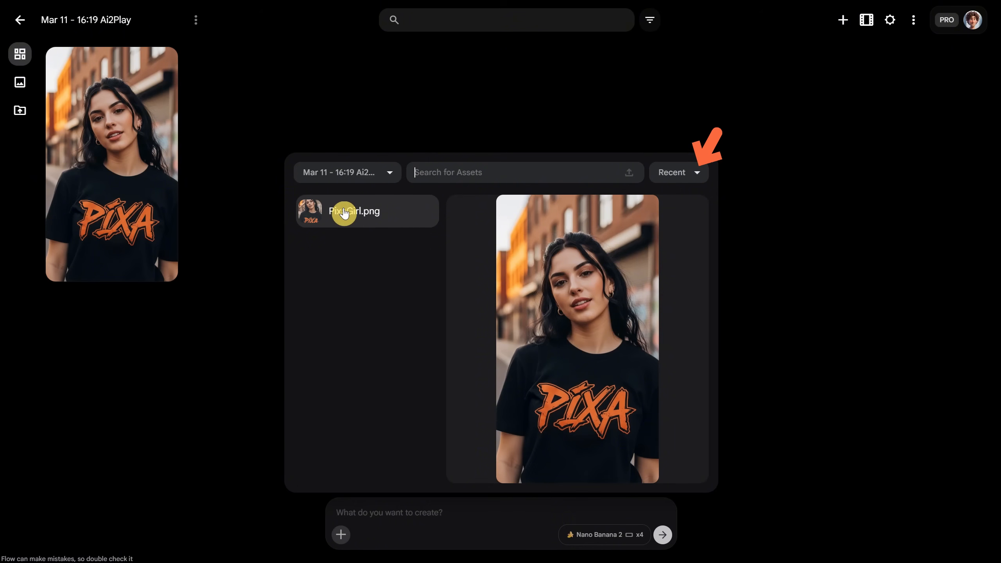
left_click(344, 213)
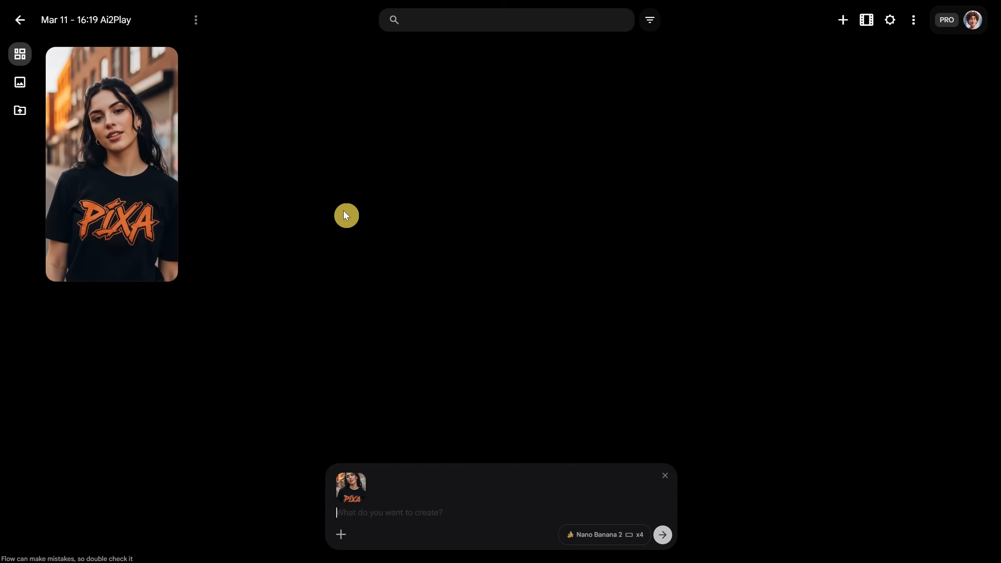
Upload magicpotion.jpeg from the Assets folder as a second reference image for the prompt
left_click(340, 535)
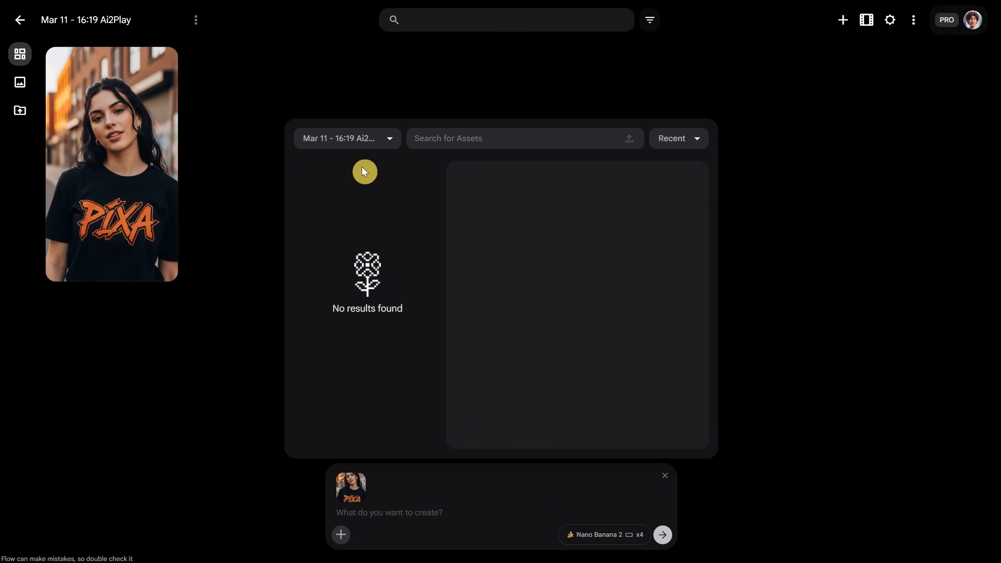
left_click(629, 134)
scroll(694, 185, "down", 1)
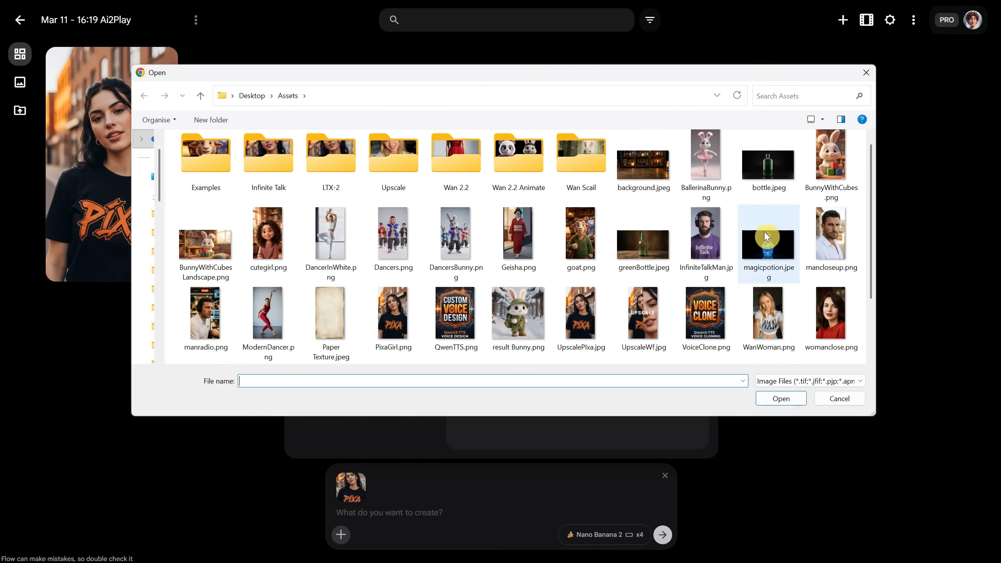
double_click(769, 250)
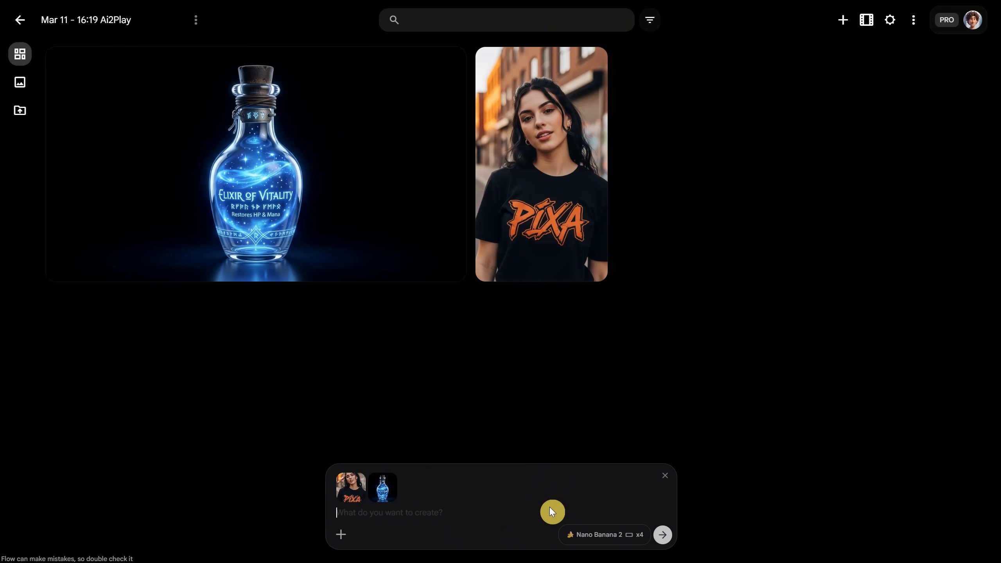
Try the Video output type and the Portrait orientation in the generation settings, returning to Image and Landscape
left_click(578, 536)
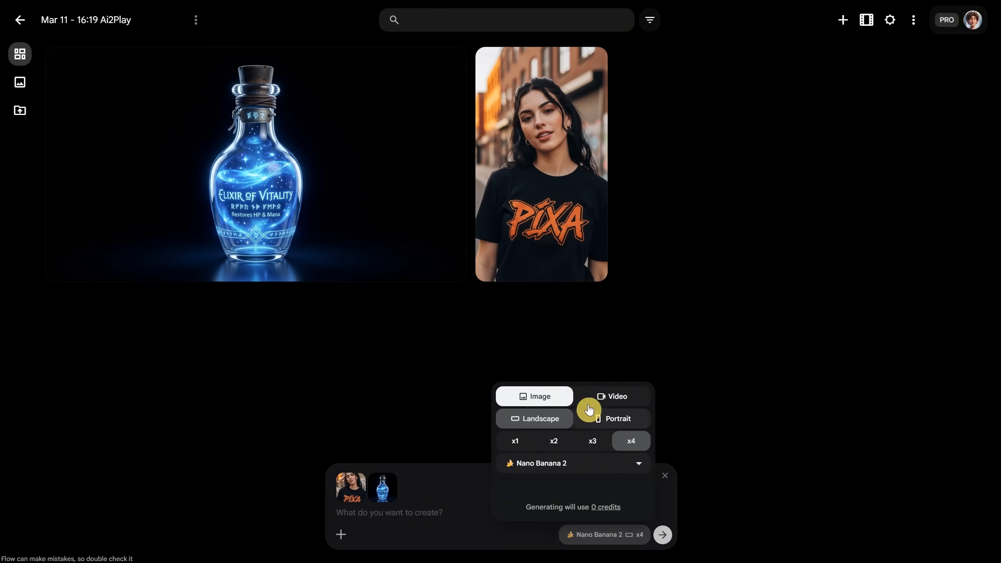
left_click(599, 397)
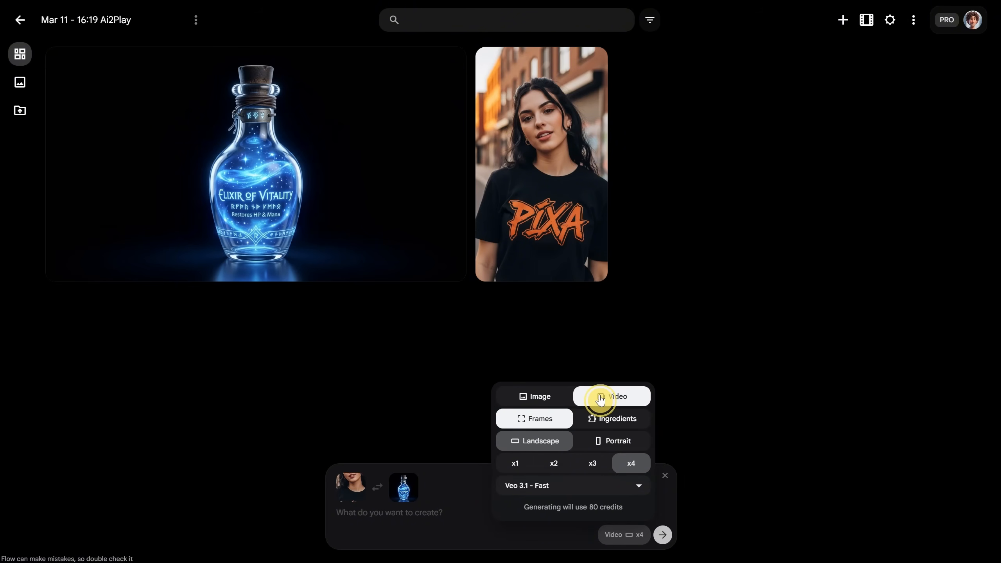
left_click(539, 399)
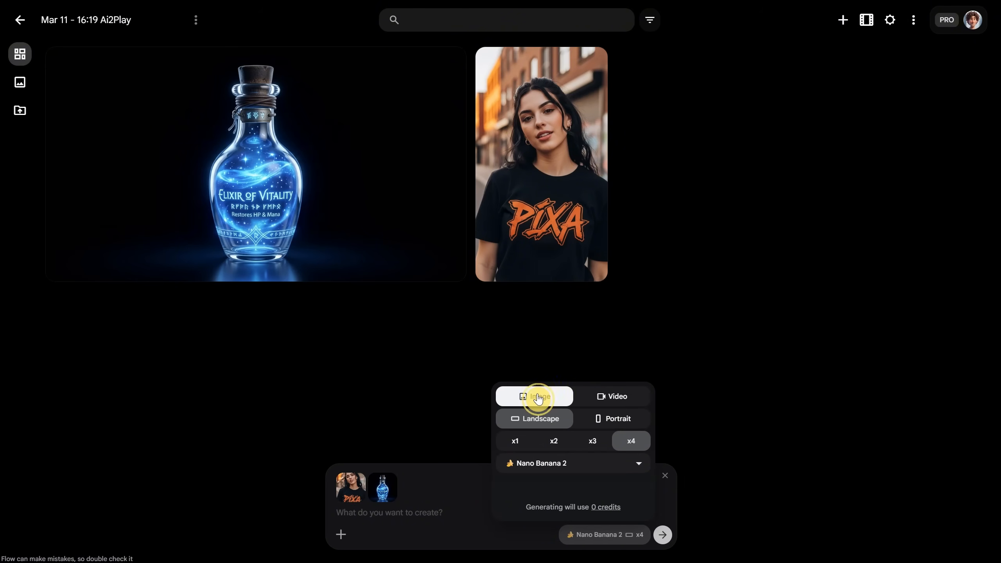
left_click(610, 421)
left_click(543, 423)
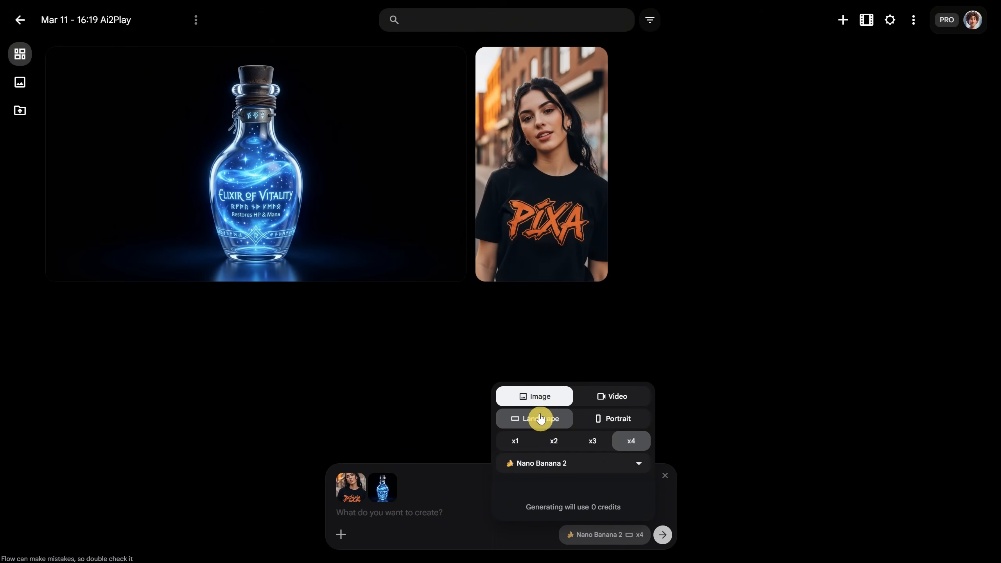
Try the output counts x1, x2 and x3, and set the count back to x4
left_click(518, 445)
left_click(552, 442)
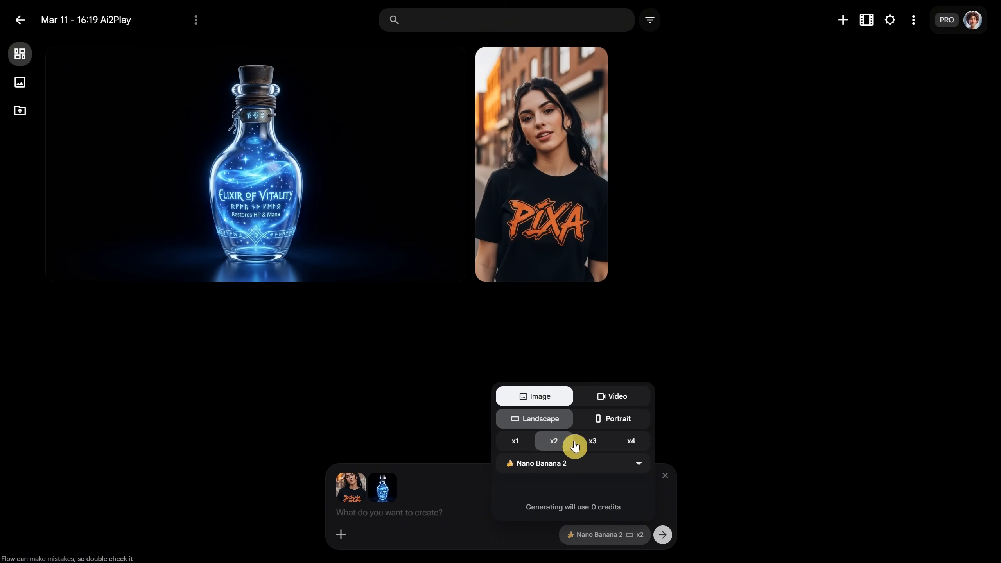
left_click(580, 443)
left_click(623, 443)
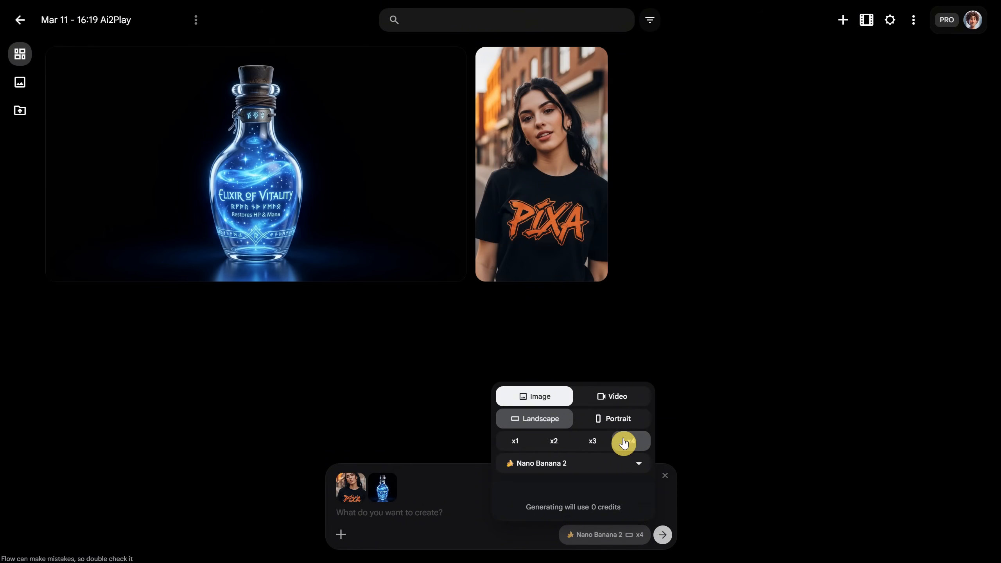
Switch the image model to Nano Banana Pro and back to Nano Banana 2
left_click(592, 463)
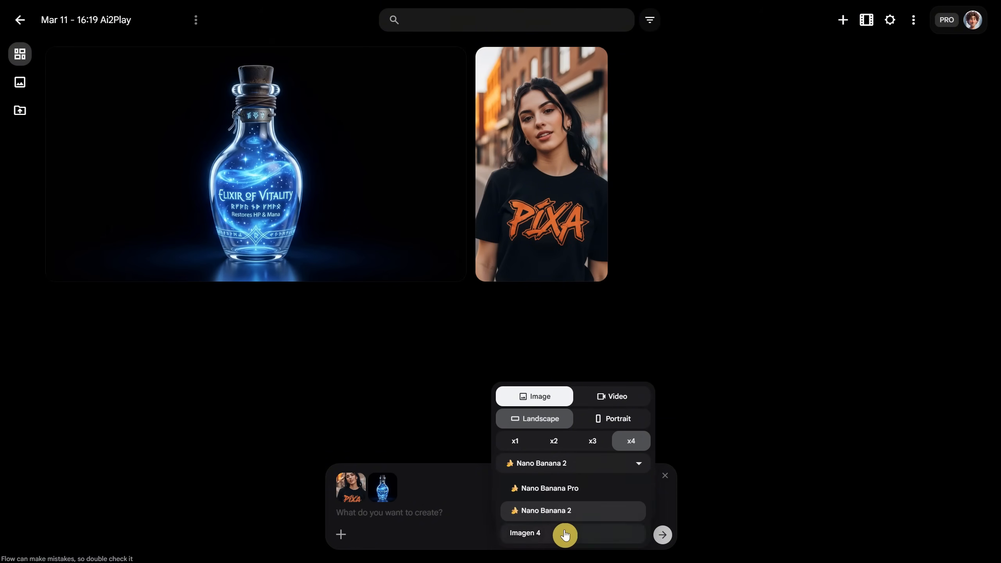
left_click(583, 494)
left_click(586, 463)
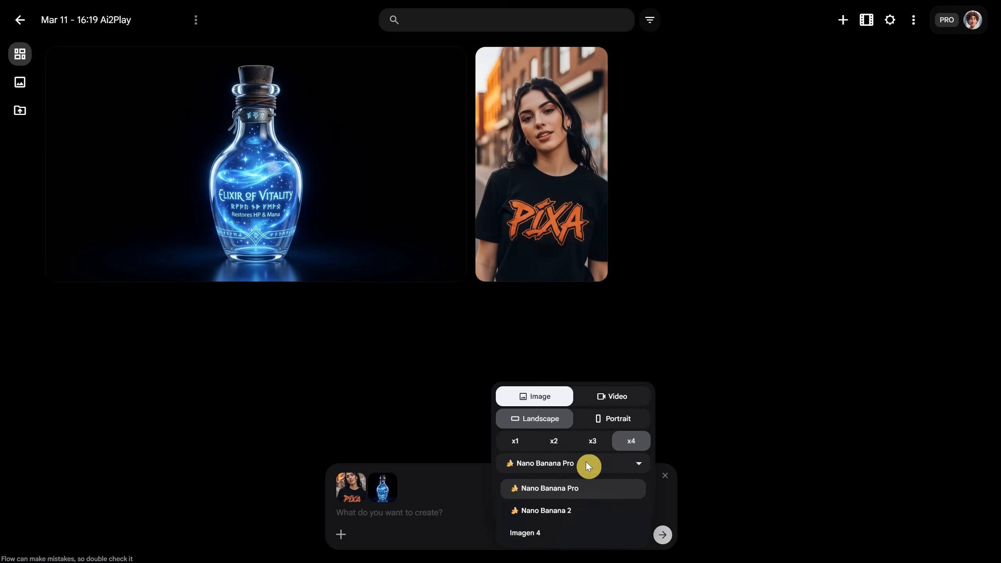
left_click(564, 513)
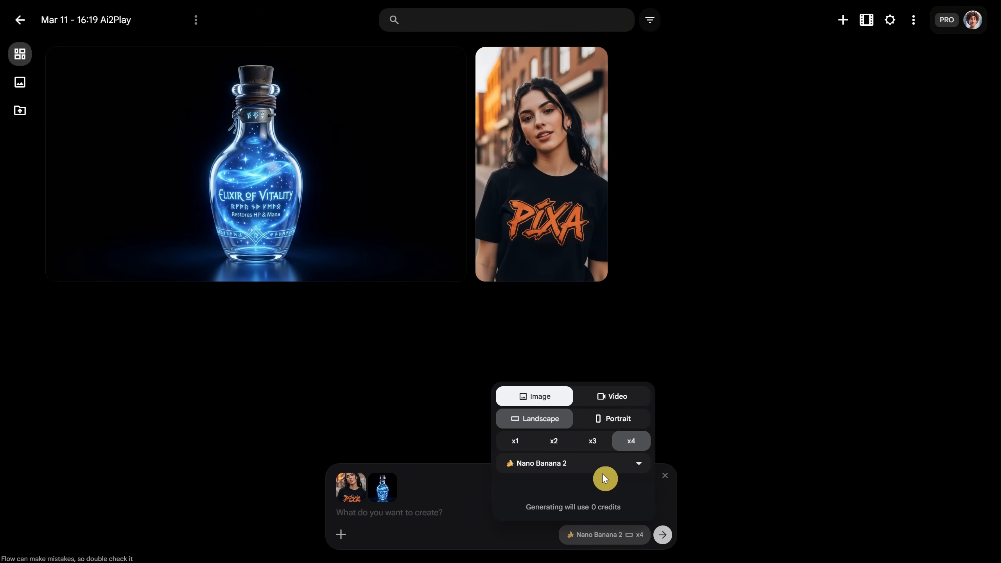
Generate images with the prompt "the woman is wearing a black outfit like a witch and she hold the blue magical bottle"
left_click(444, 510)
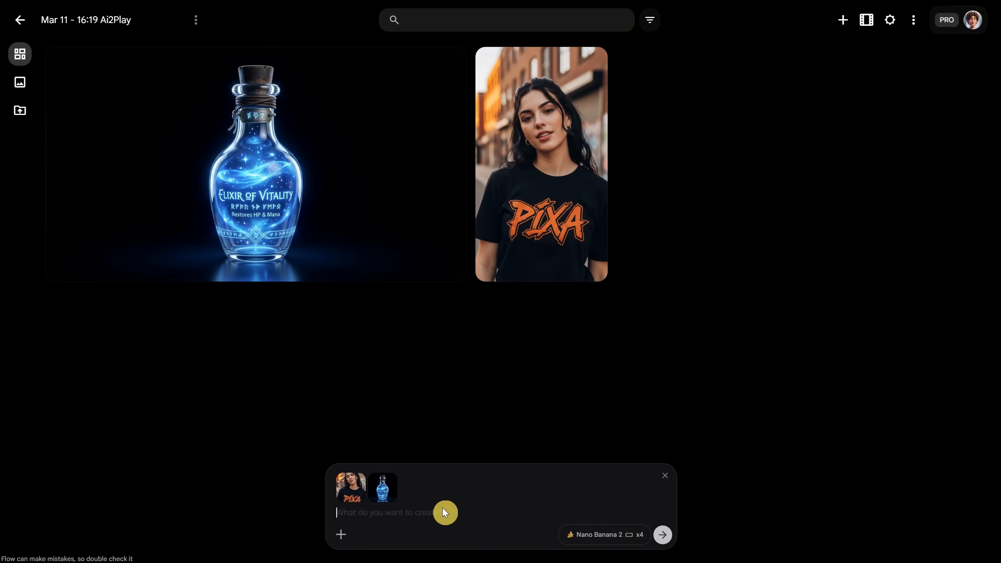
type("the woman is wearing a black")
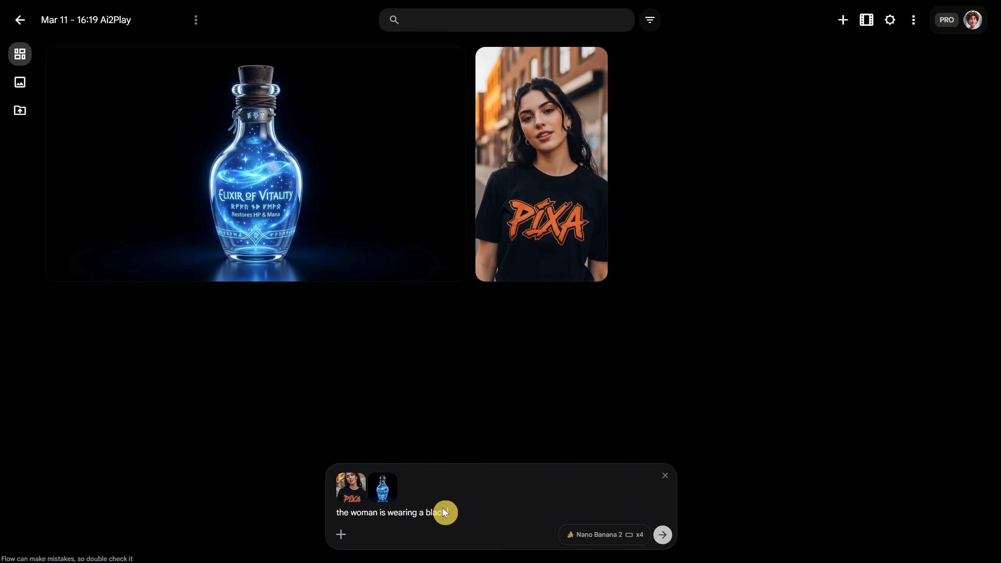
type(" outfit like a witch and she hold a")
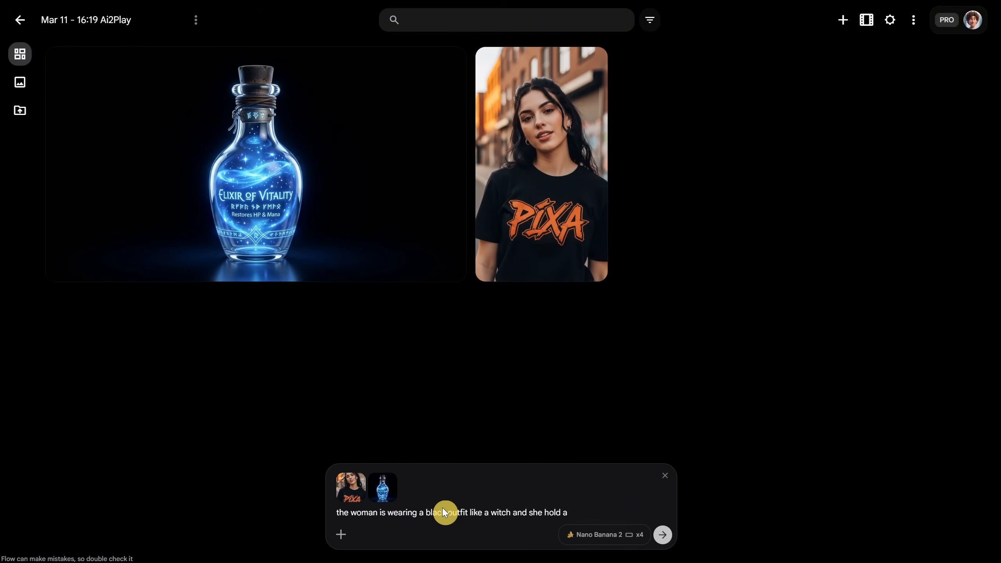
key("BackSpace")
type("the blue magical bottle")
left_click(664, 543)
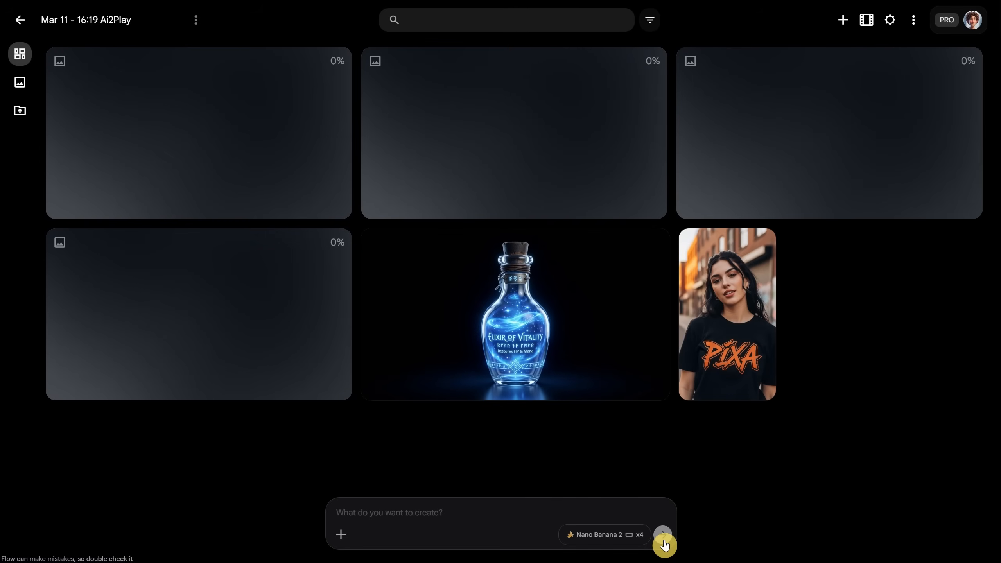
Set the output count to x3 and generate another batch by reusing the witch prompt with both reference images
left_click(619, 541)
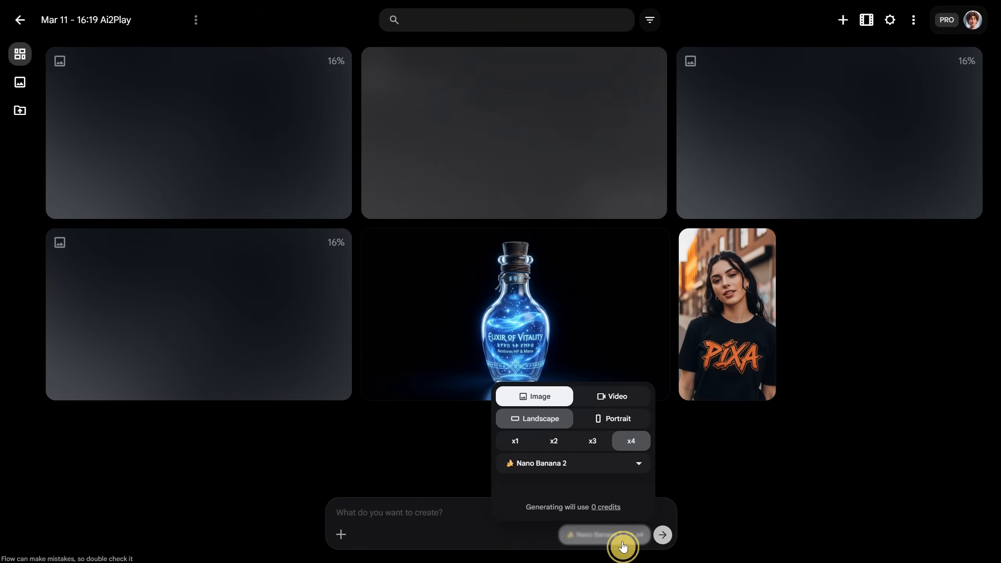
left_click(593, 442)
left_click(476, 530)
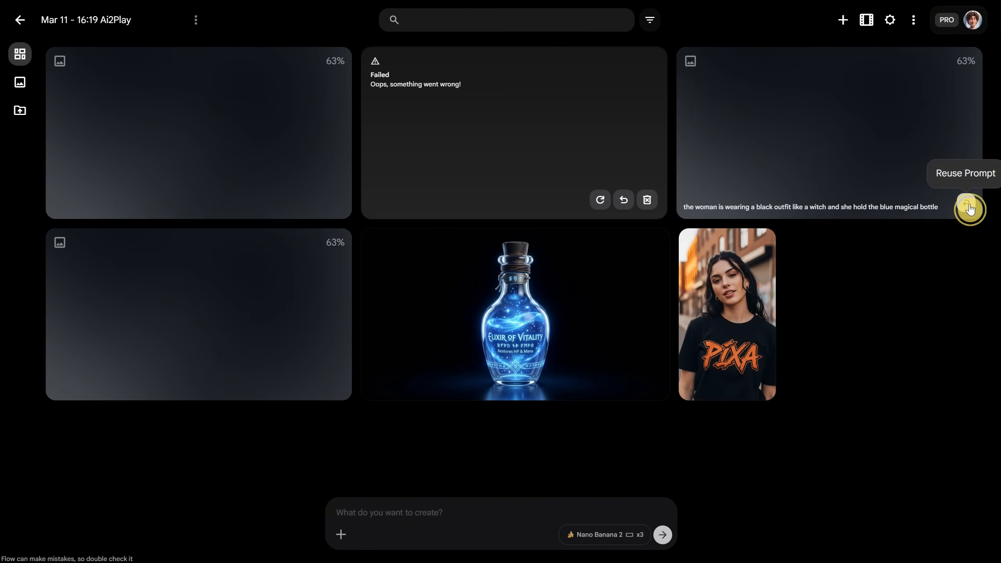
left_click(970, 209)
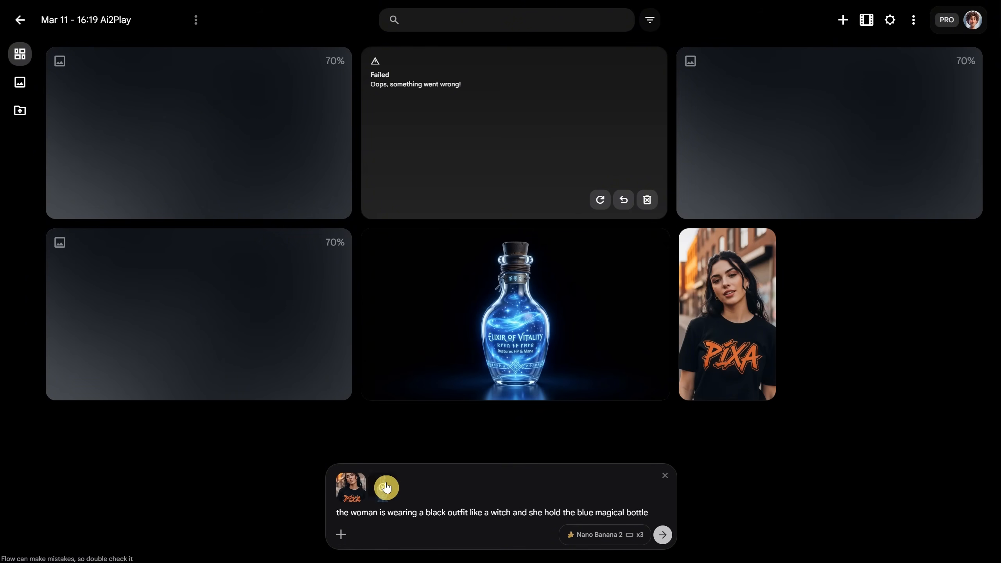
left_click(658, 538)
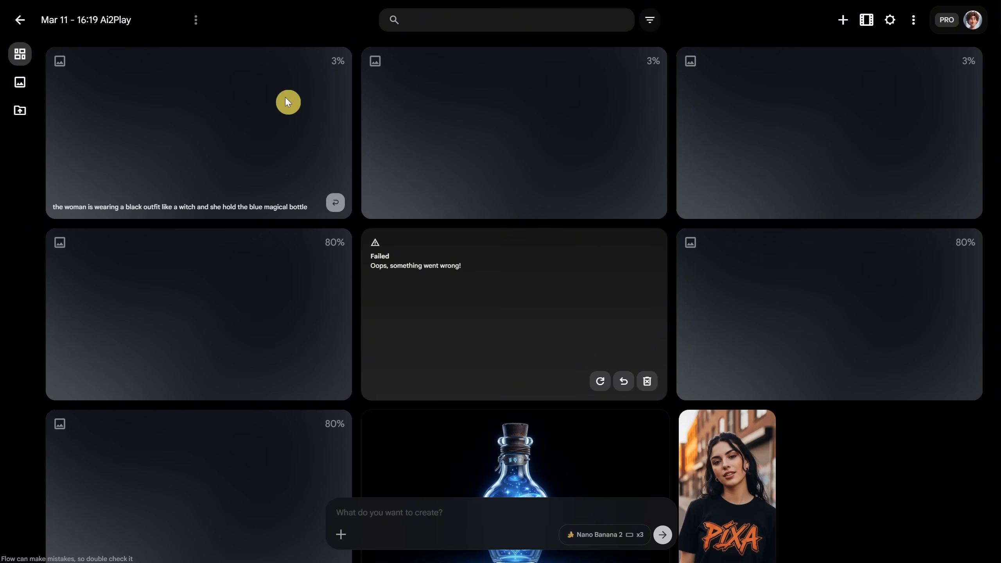
Reuse the witch prompt with both reference images to generate another x3 batch, and delete the failed result from the gallery
left_click(650, 201)
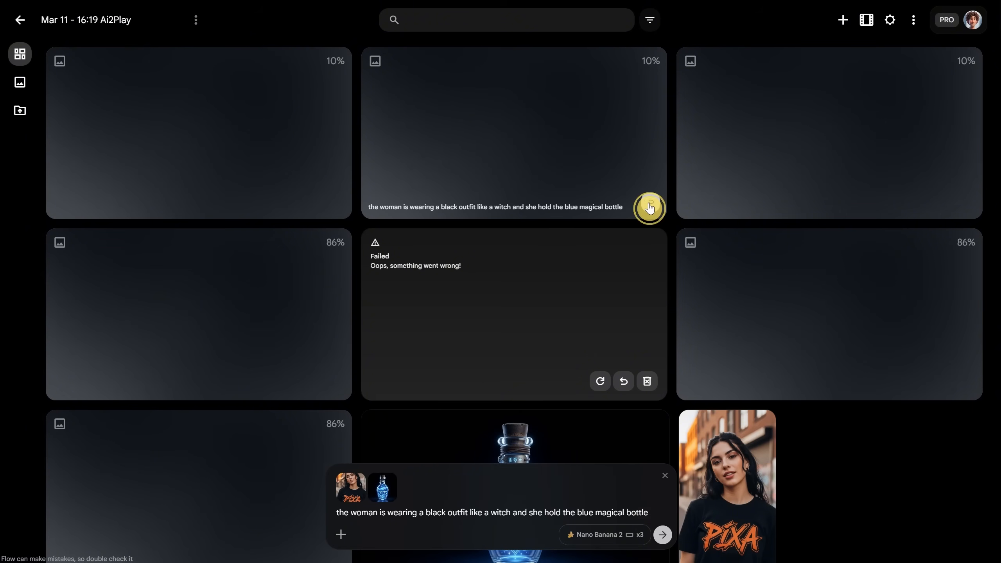
left_click(664, 537)
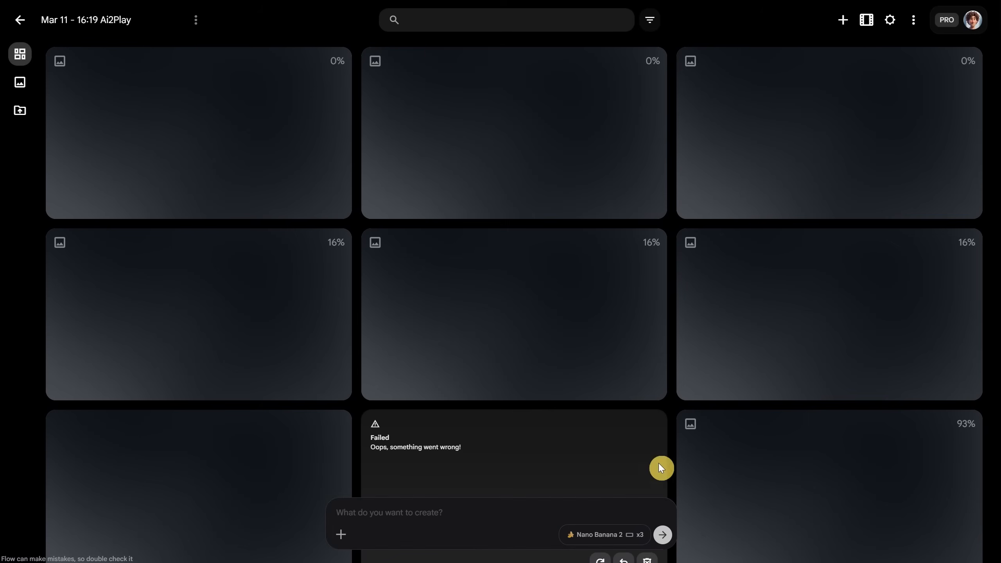
scroll(327, 181, "down", 10)
scroll(359, 188, "up", 7)
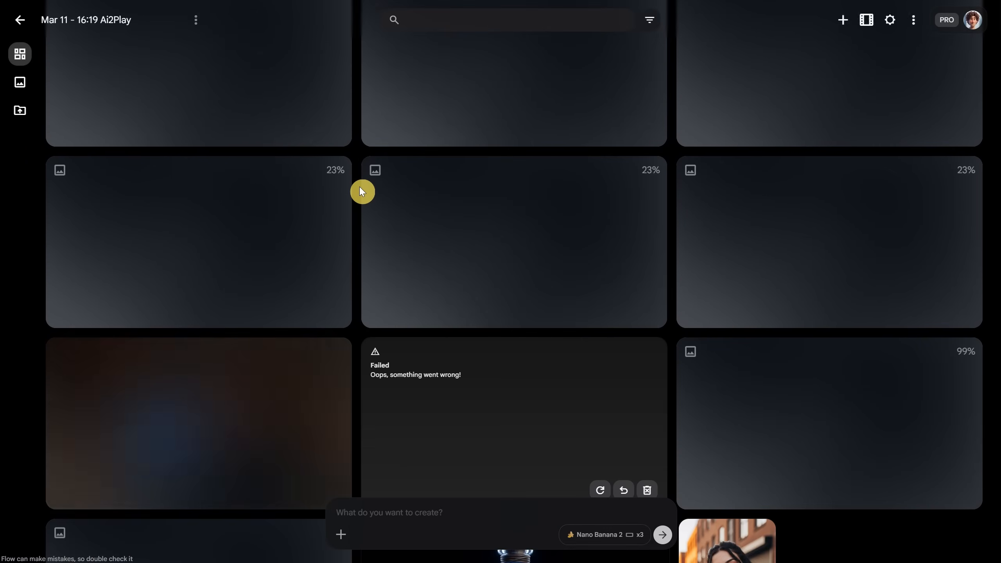
scroll(360, 181, "down", 1)
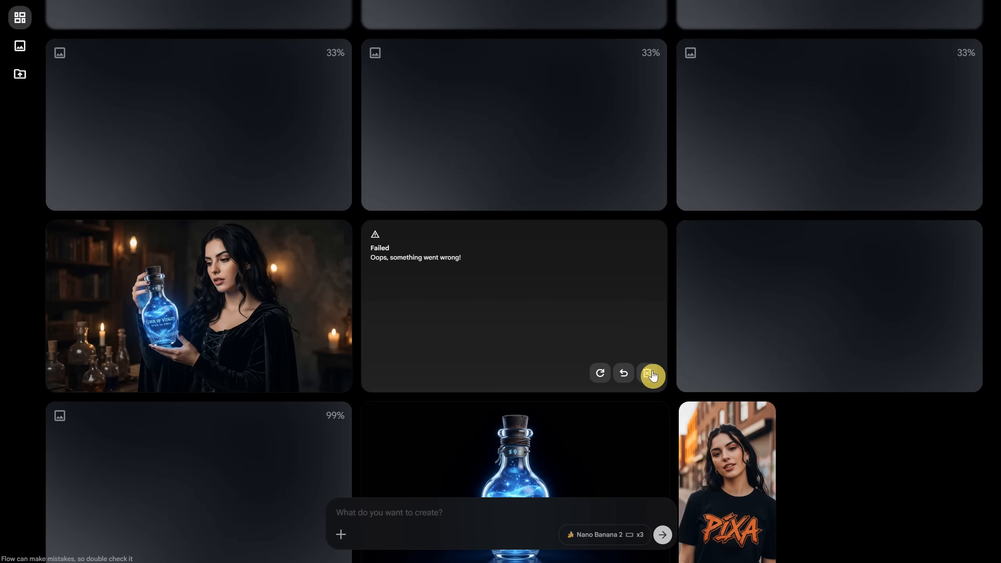
left_click(650, 374)
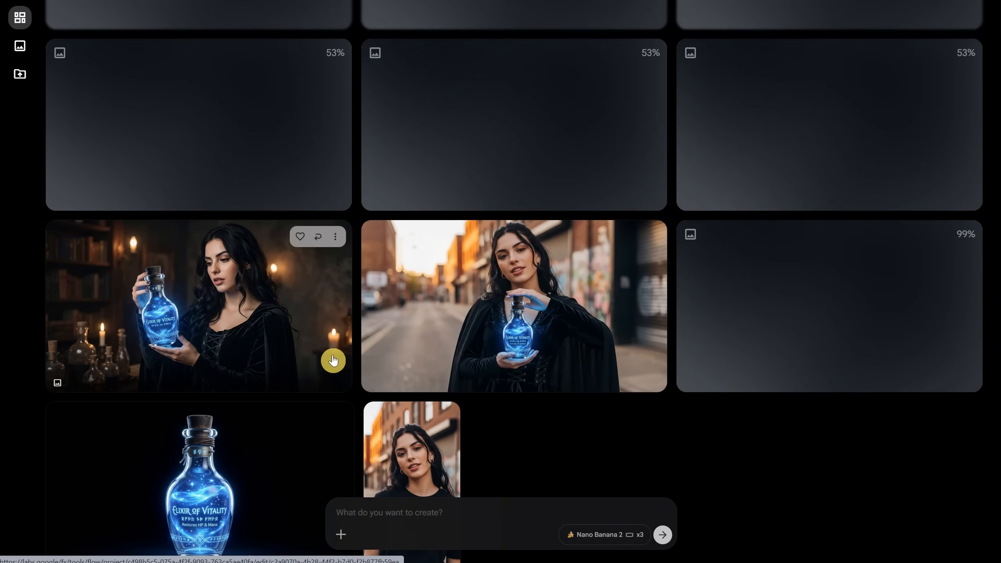
Look over the generated witch images, view the blue-lit night alley one at full size, and return to the gallery
scroll(436, 442, "down", 3)
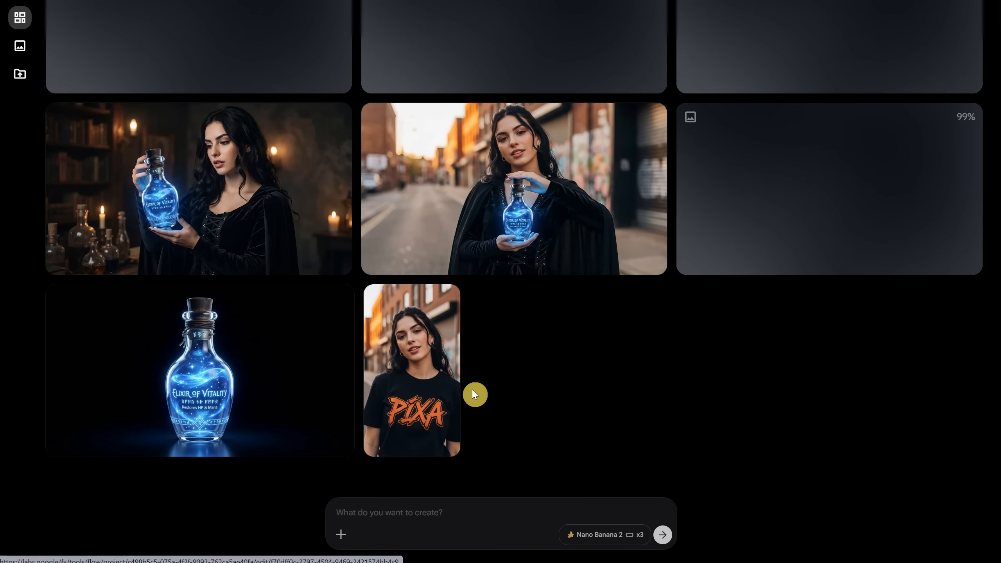
scroll(570, 312, "up", 4)
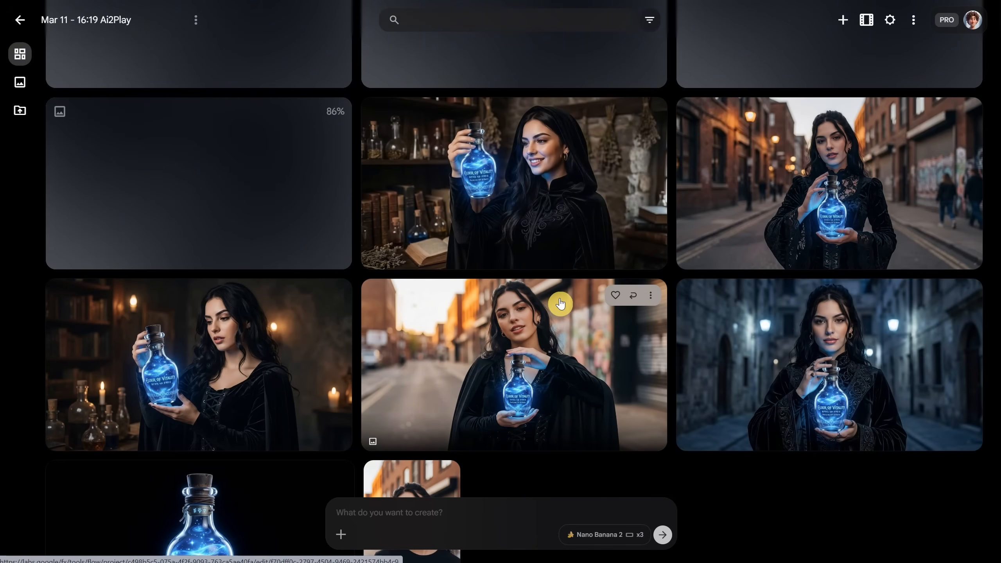
left_click(818, 359)
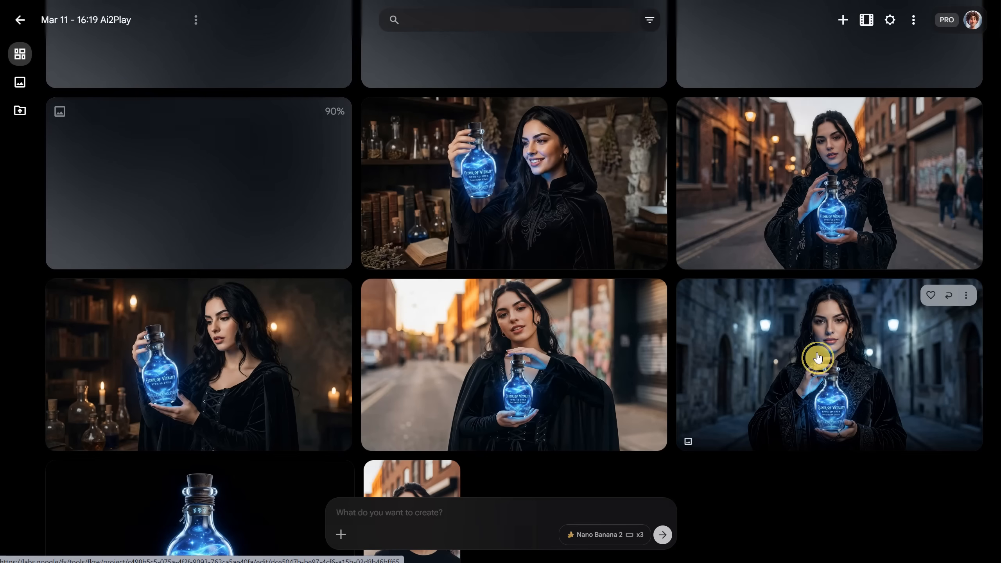
left_click(818, 358)
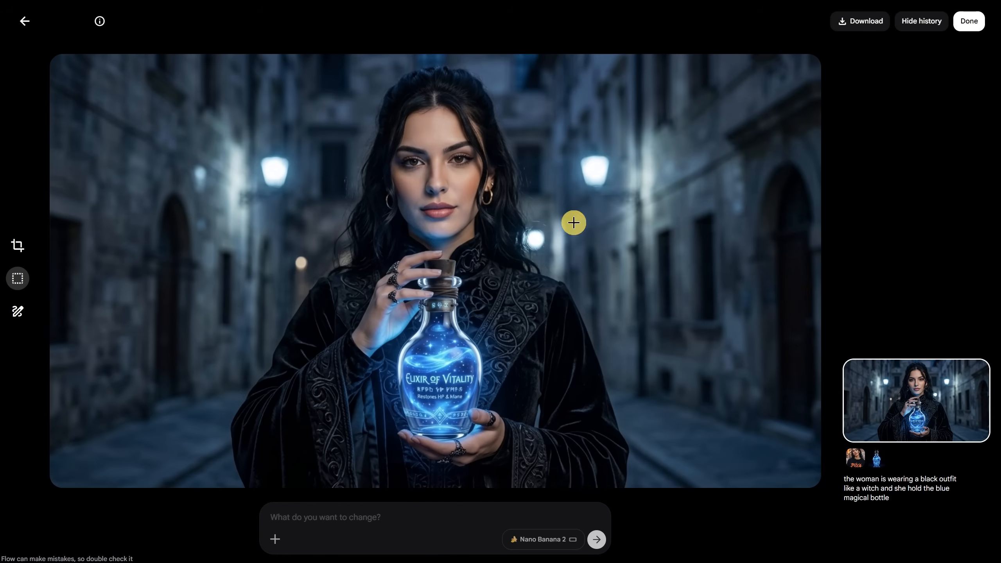
left_click(24, 21)
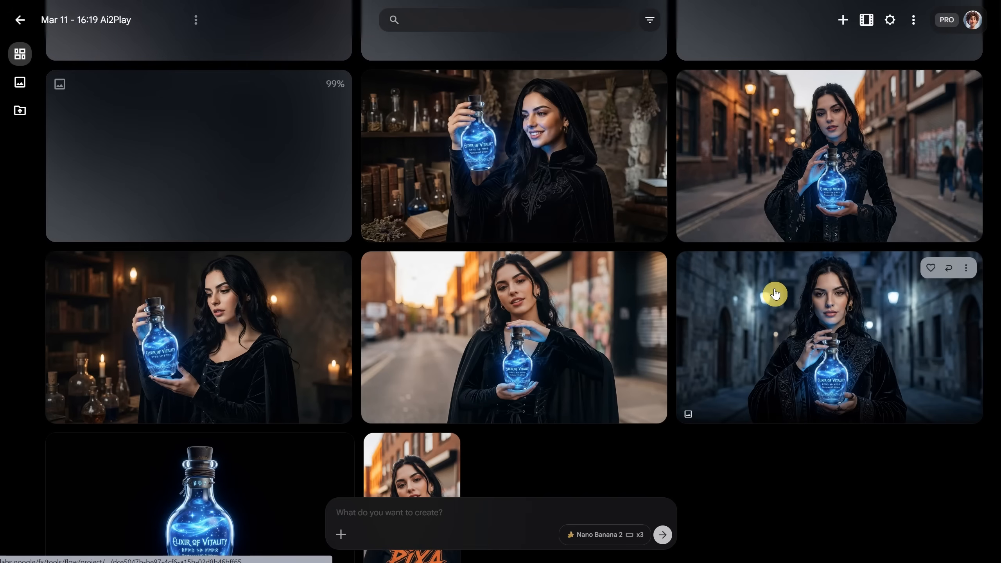
Edit the brick-street witch image with the prompt "replace the background with a dark moody background, in a fantasy castle interior that fit a witch"
left_click(771, 189)
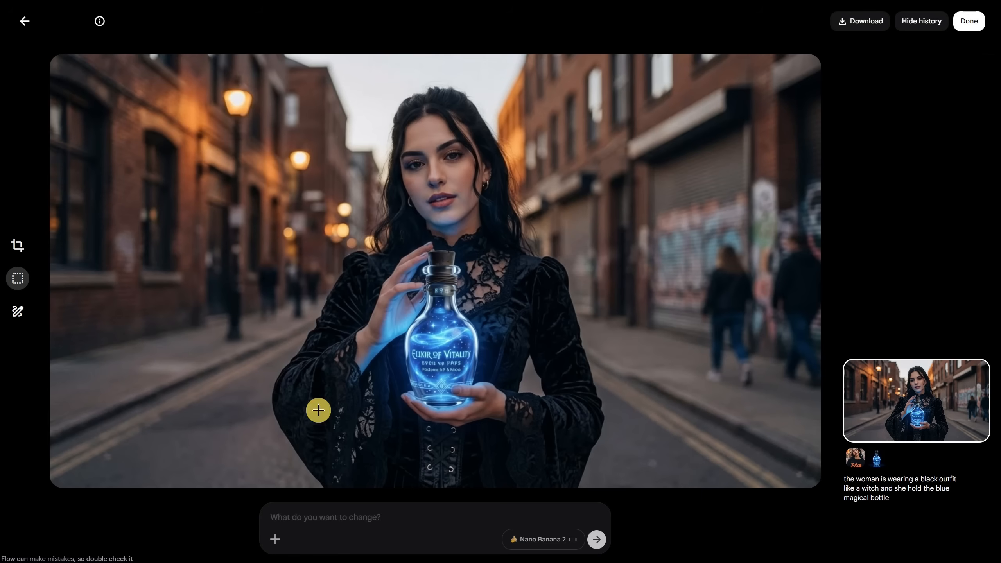
left_click(359, 513)
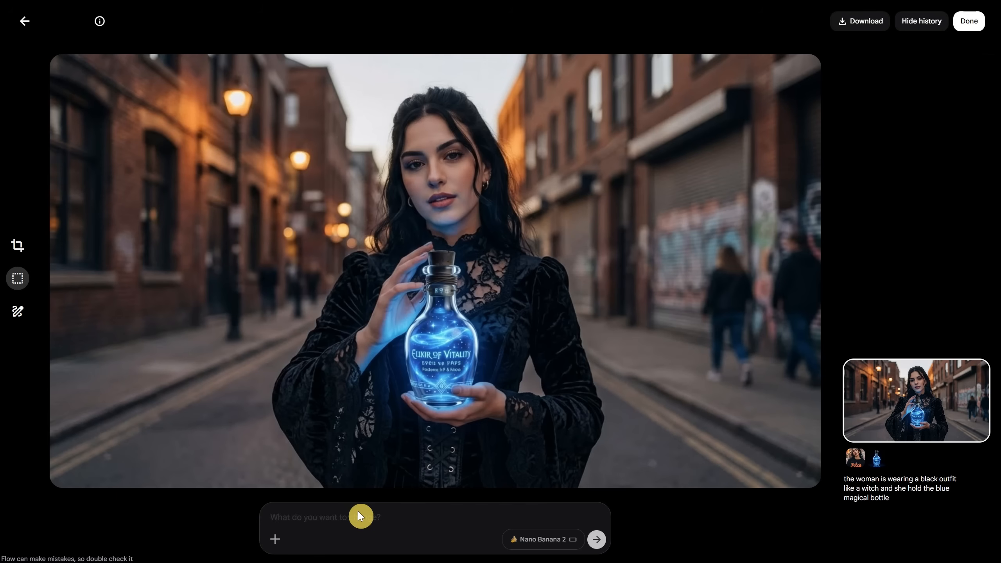
type("replace the background with a dark moody b")
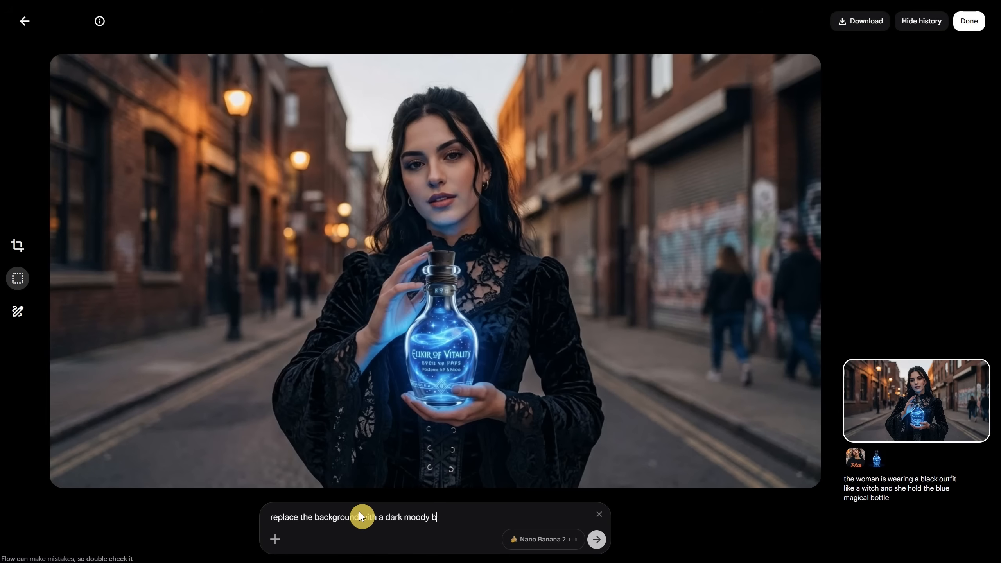
type("ackground, in a fantasy castle interior that fit a witch")
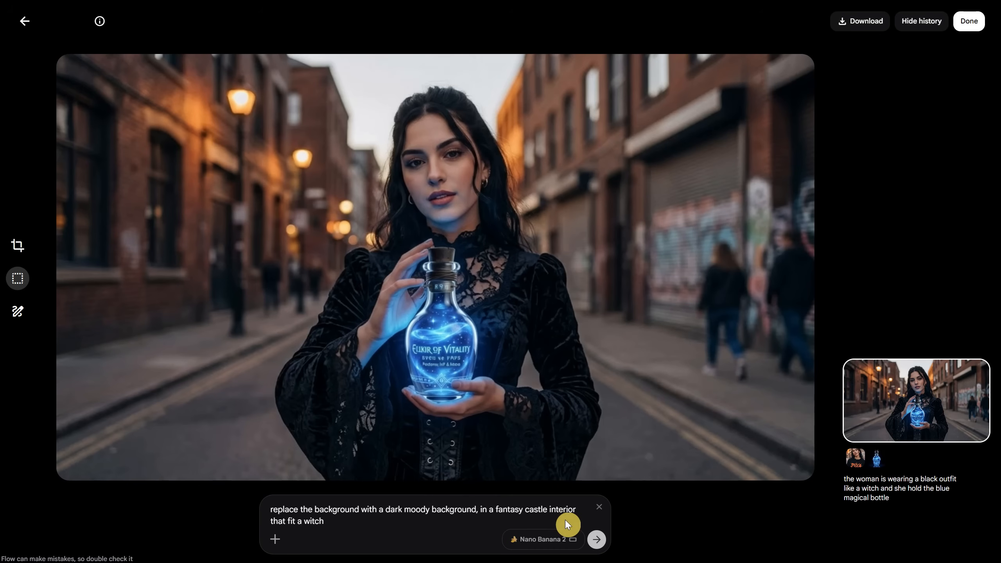
left_click(597, 539)
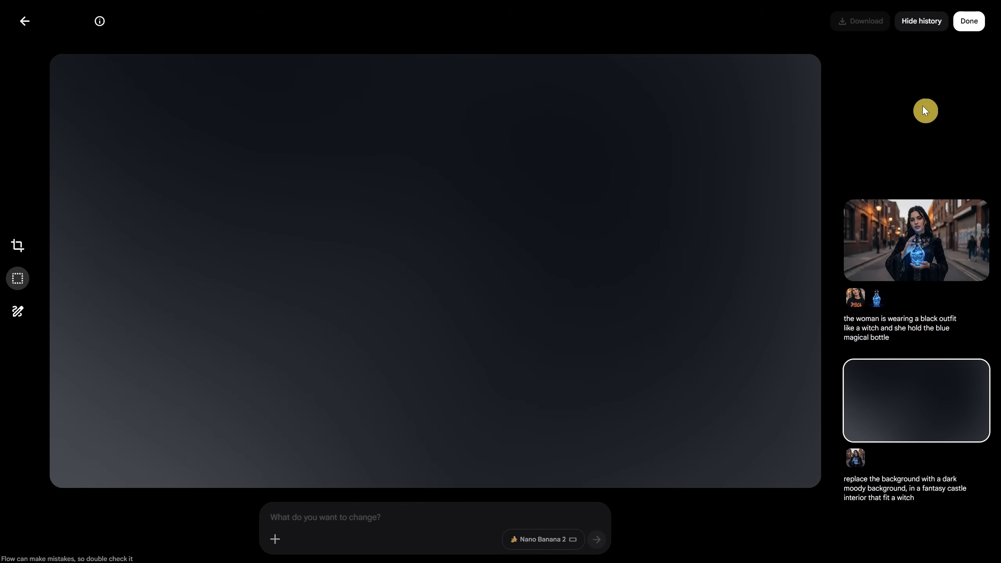
Hide the edit history, show it again, and return to the project gallery
left_click(927, 26)
left_click(927, 26)
left_click(23, 24)
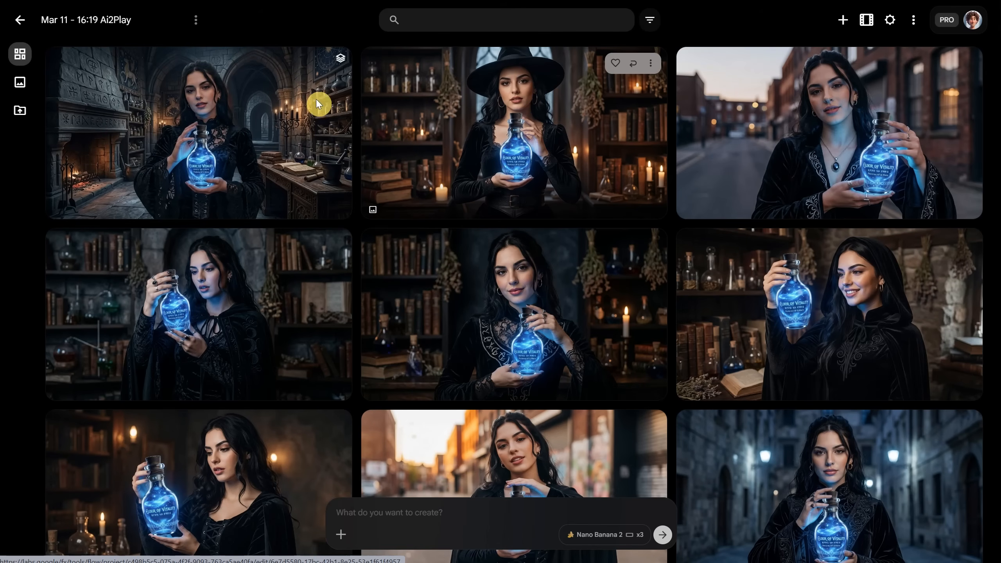
Open the castle-interior witch image and compare it with its original street version in the edit history
left_click(264, 113)
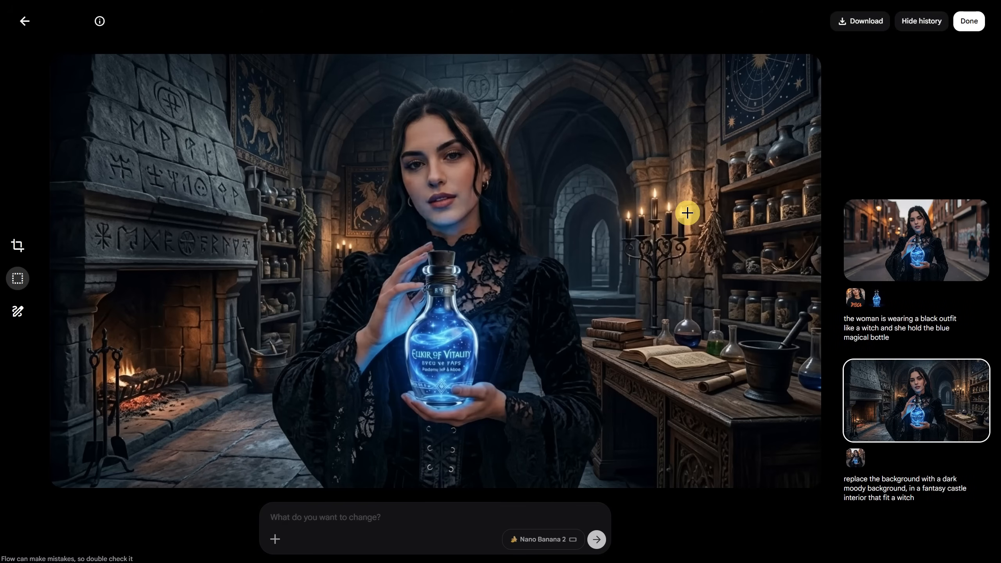
left_click(879, 241)
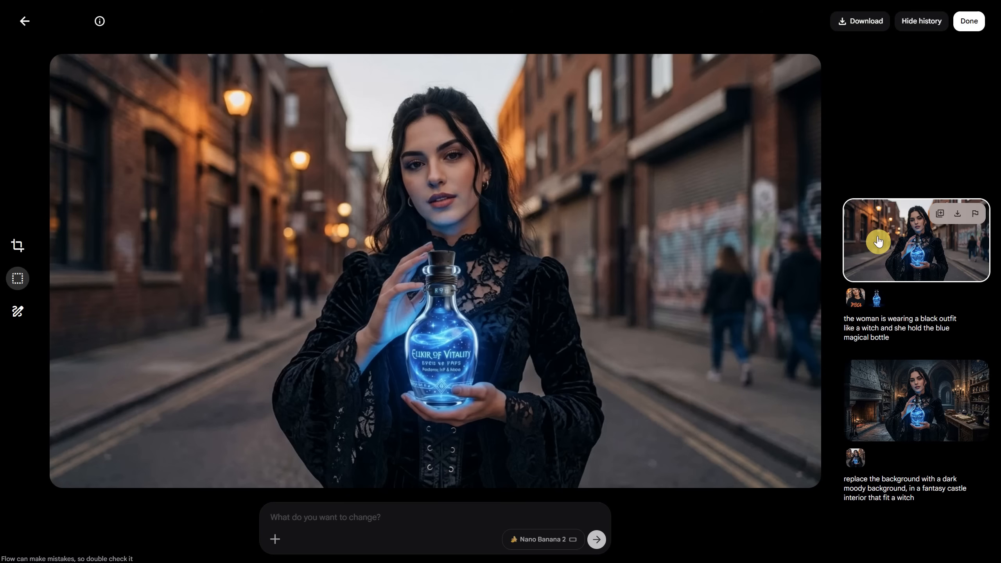
left_click(893, 402)
left_click(911, 234)
left_click(897, 397)
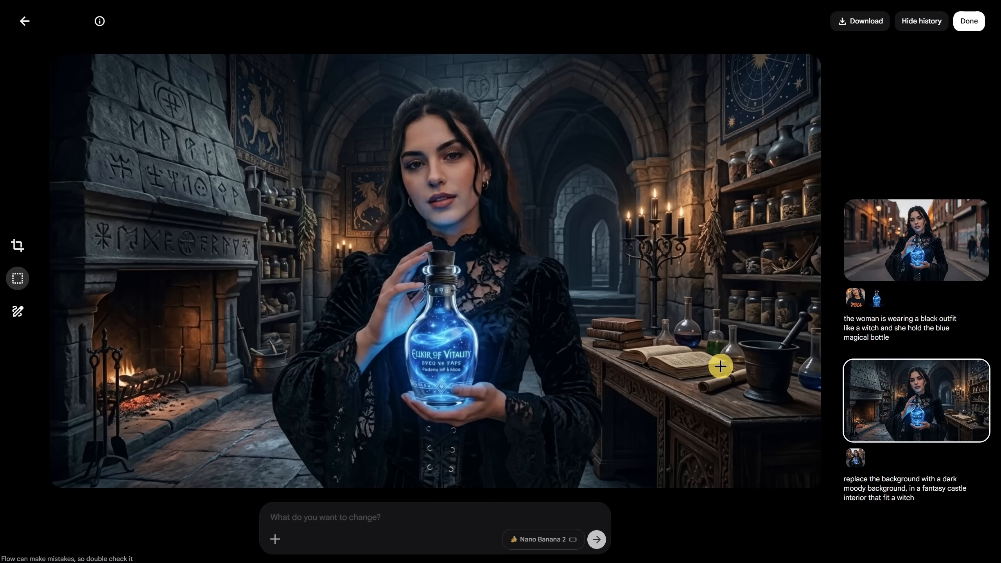
Crop the castle-interior image to the Square (1:1) format
left_click(18, 250)
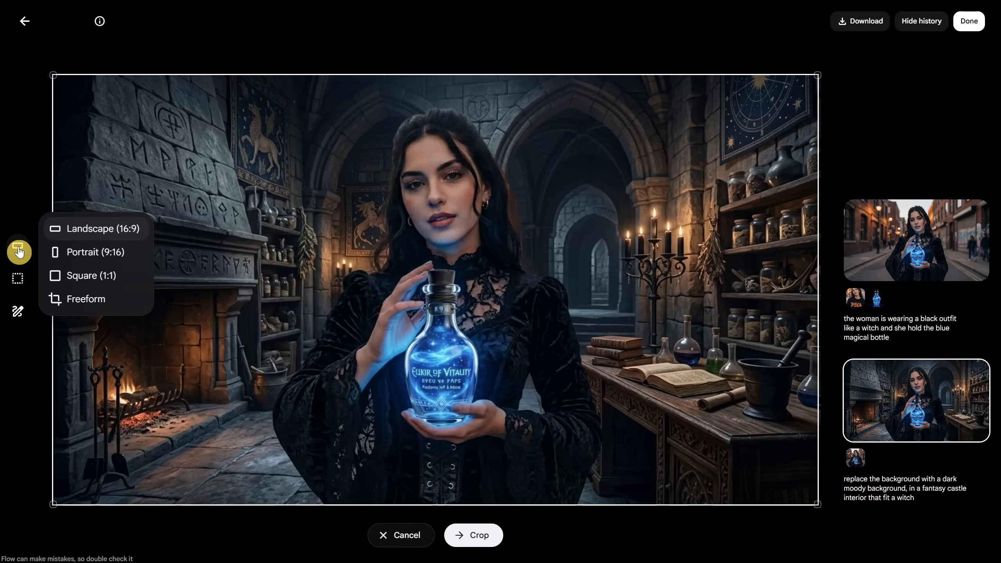
left_click(92, 282)
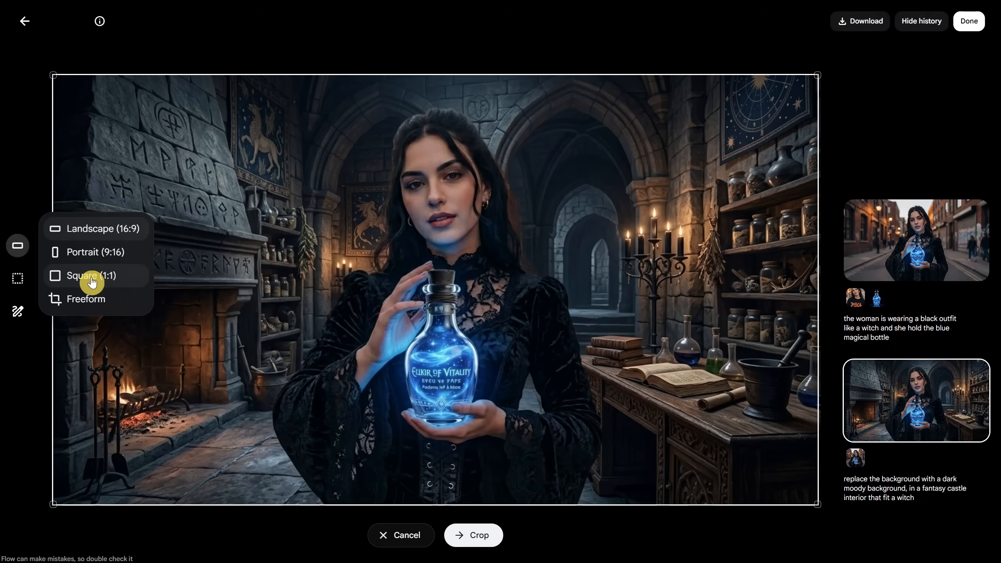
left_click(92, 282)
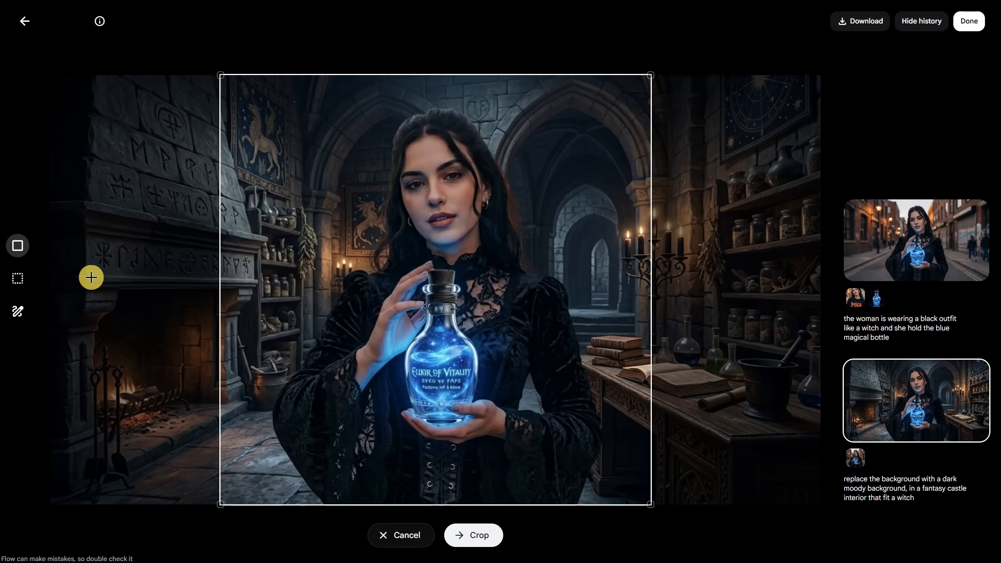
left_click(484, 538)
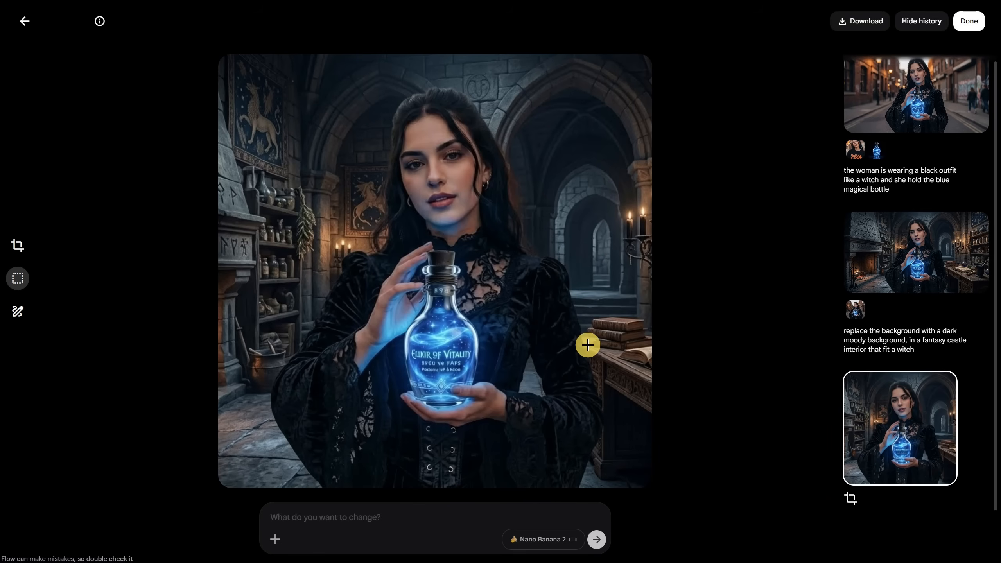
Crop the square castle image to the Portrait (9:16) format
left_click(18, 252)
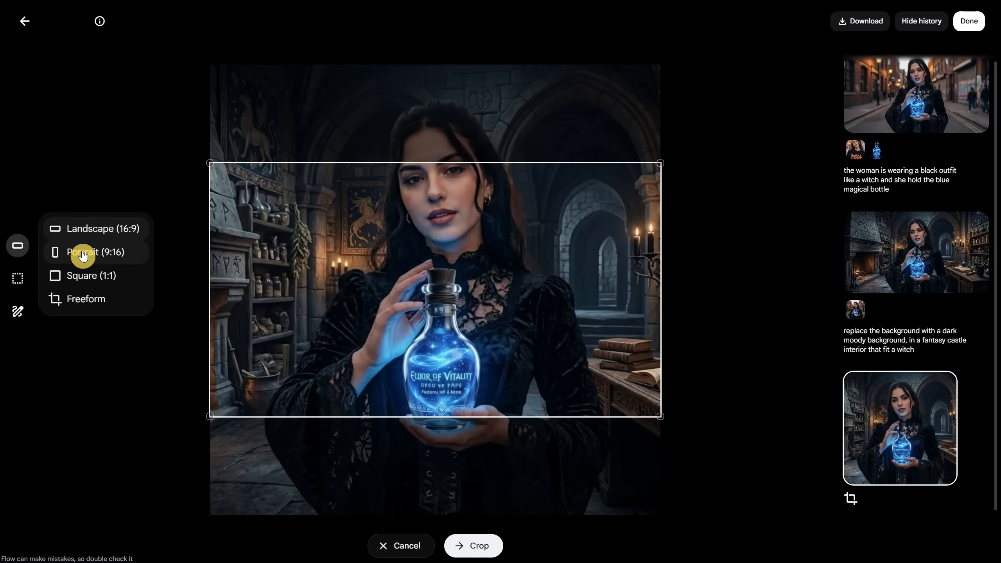
left_click(83, 254)
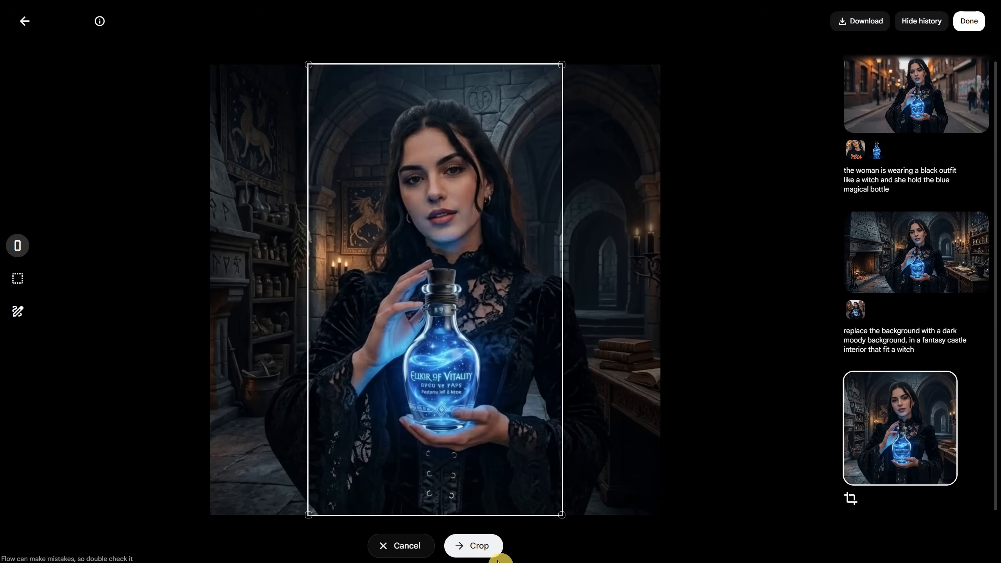
left_click(491, 547)
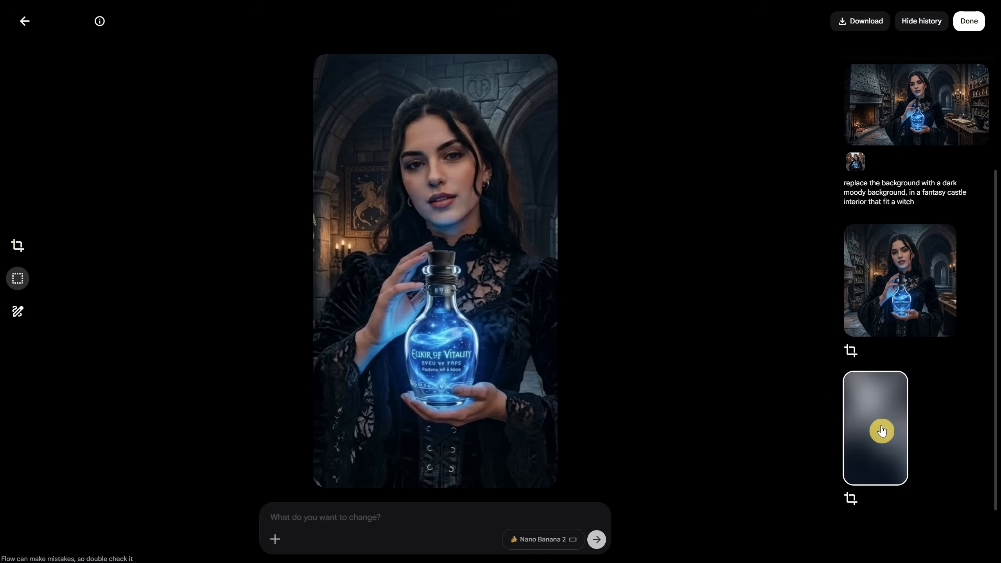
View the landscape castle version in the edit history, and switch back to the portrait crop
scroll(883, 370, "up", 4)
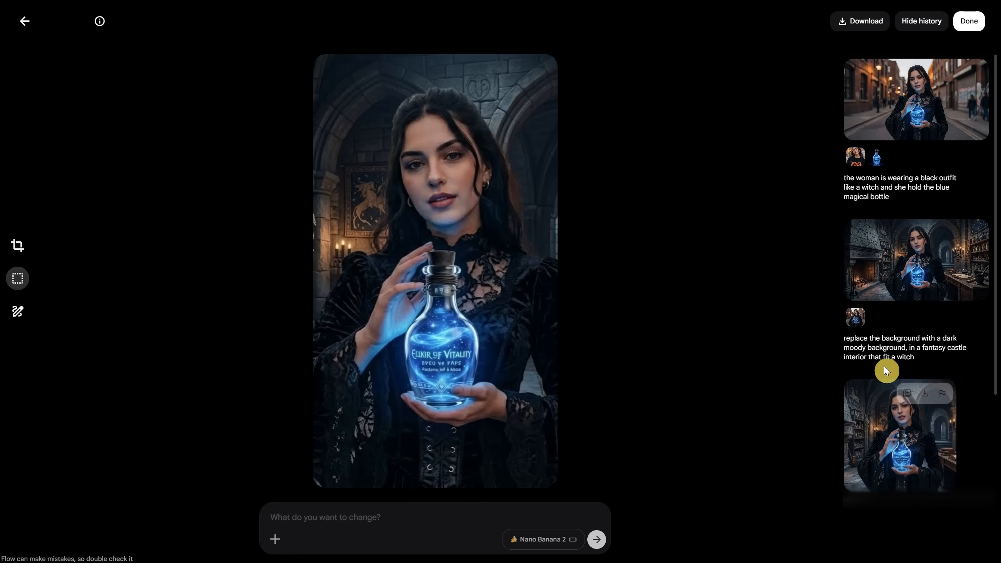
left_click(915, 272)
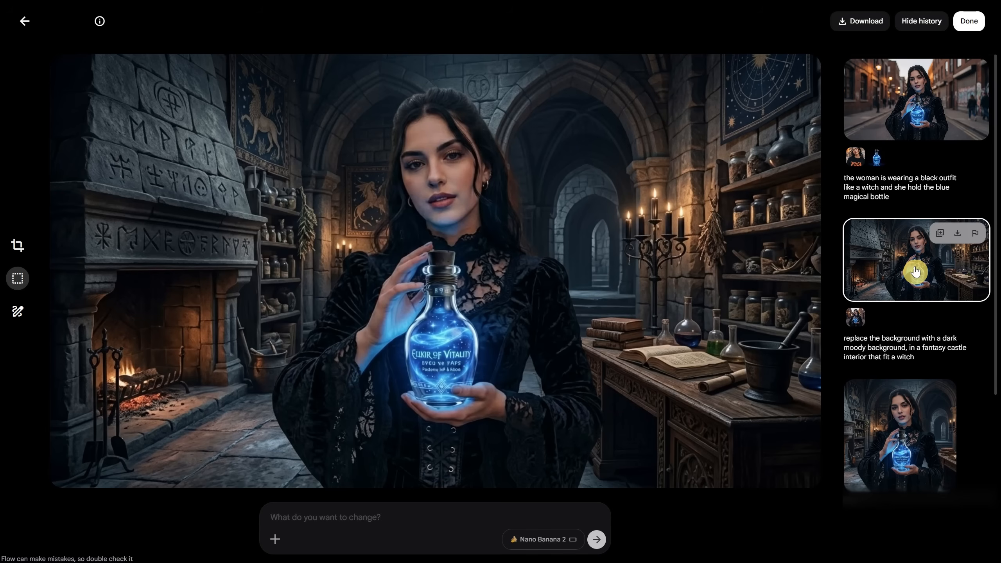
scroll(903, 328, "down", 4)
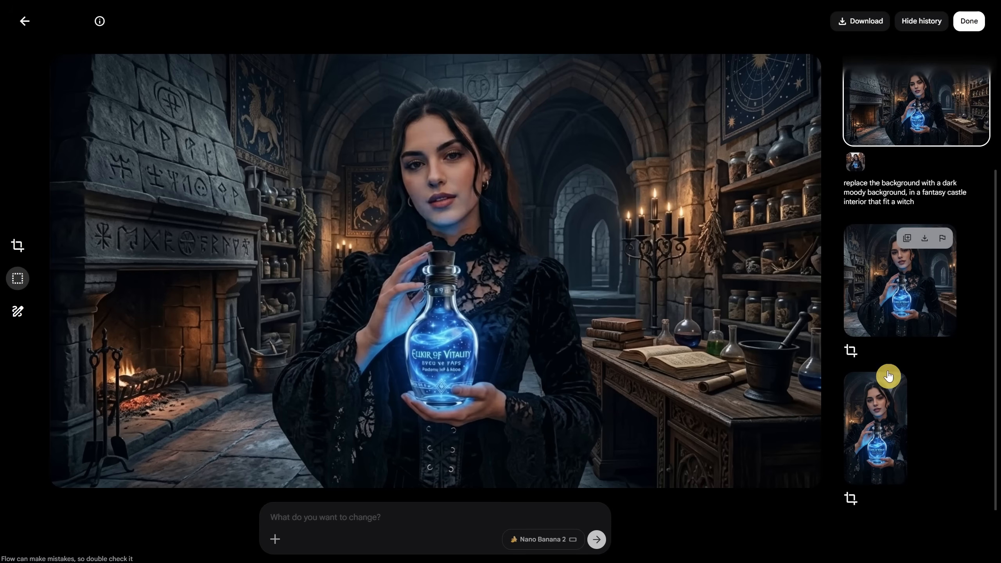
left_click(883, 394)
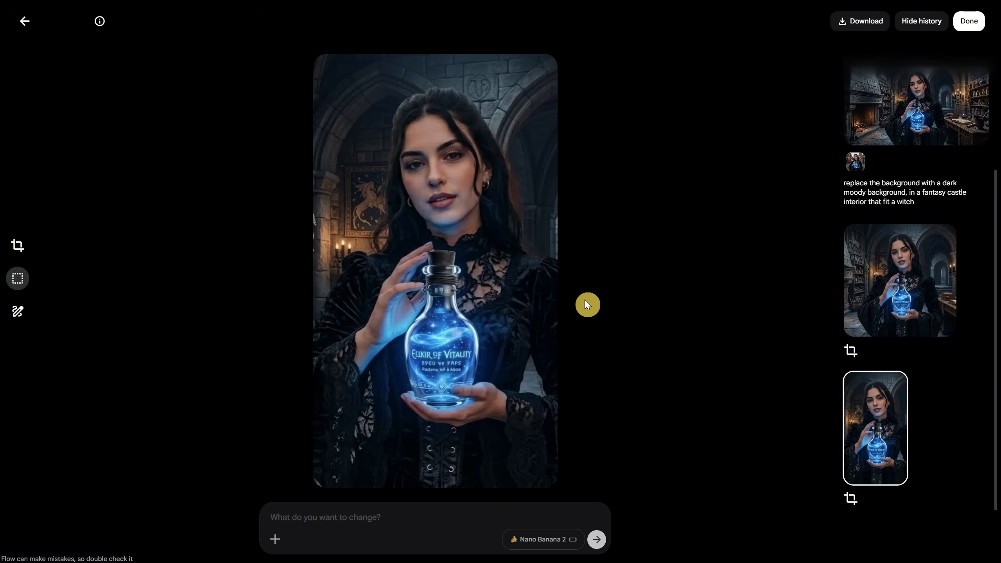
Edit the portrait crop with the prompt "change the camera angle to show her side view but she still look to the camera"
left_click(382, 515)
type("change the camera angle to show her ")
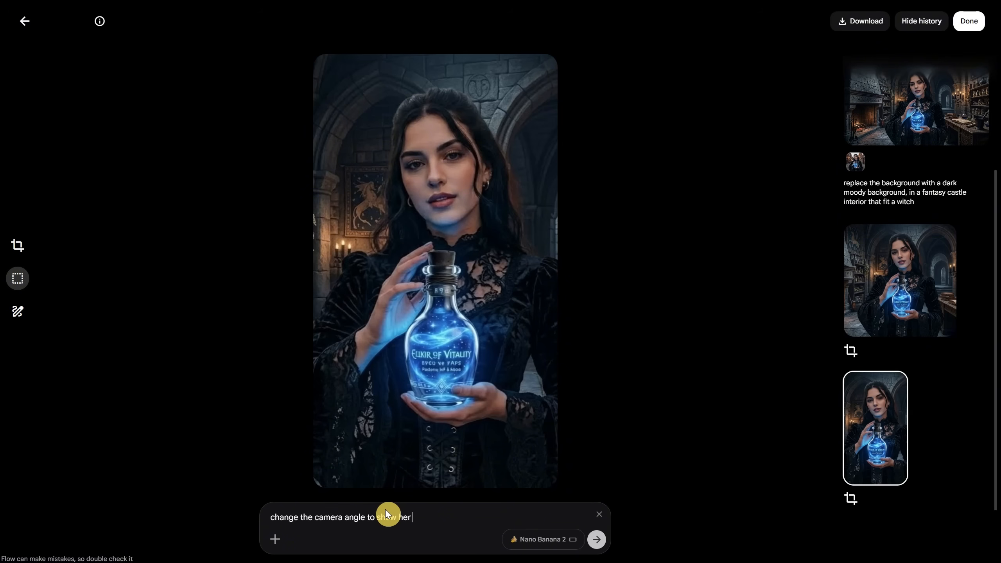
type("side view but she still look to the camera")
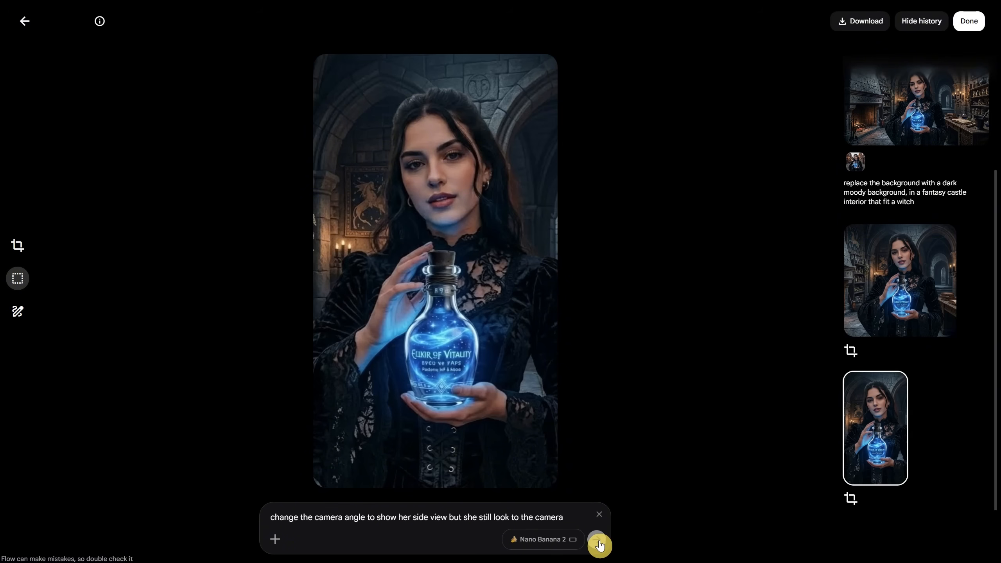
left_click(597, 539)
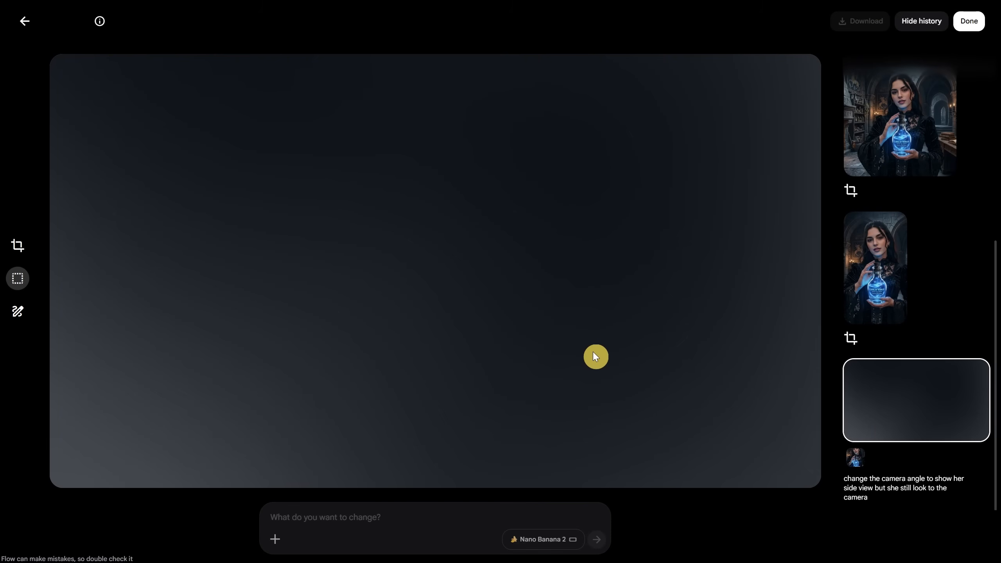
Rerun the edit "change the camera angle to show her side view but she still look to the camera" on the portrait crop with Portrait orientation
left_click(548, 538)
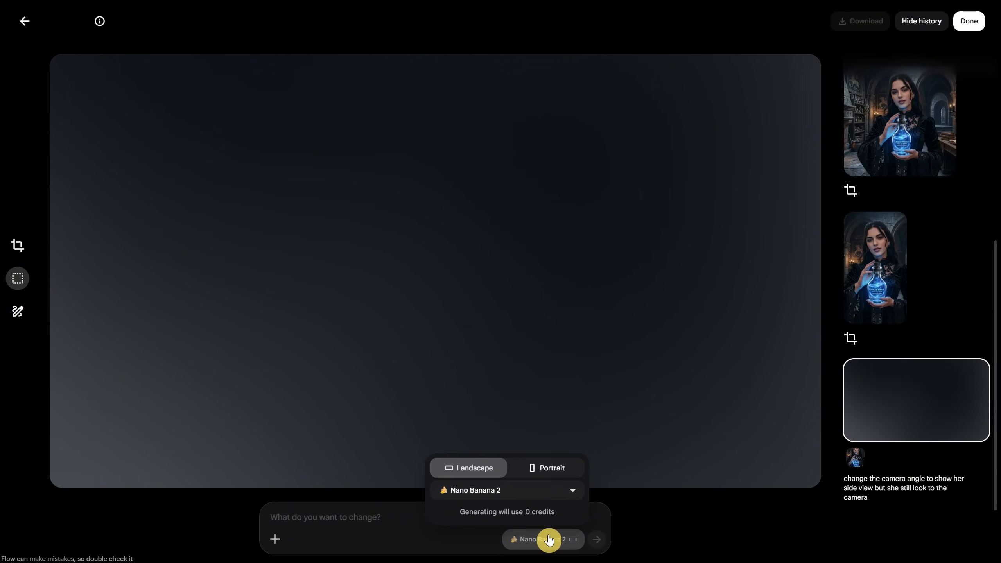
left_click_drag(844, 477, 876, 501)
key("ctrl+c")
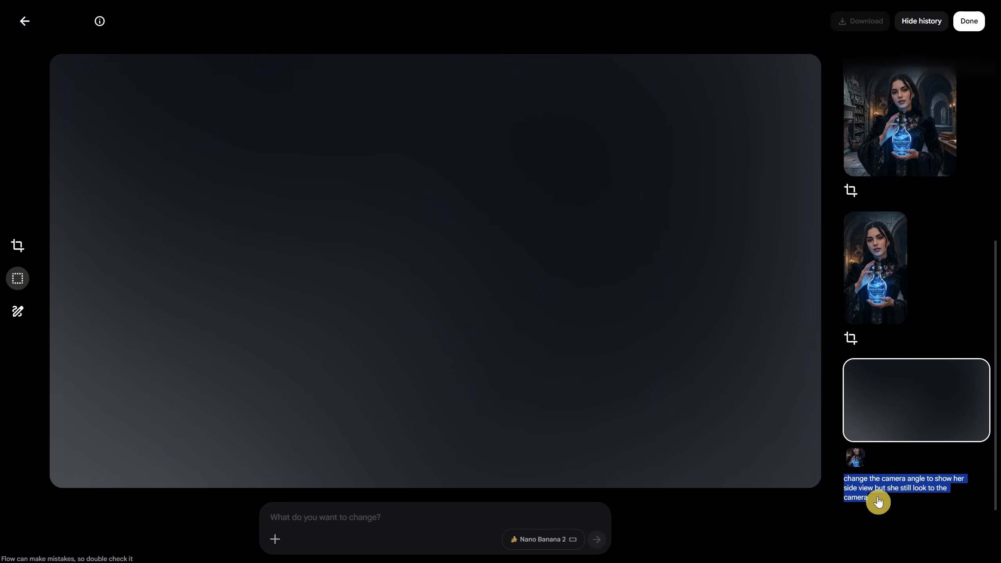
left_click(875, 277)
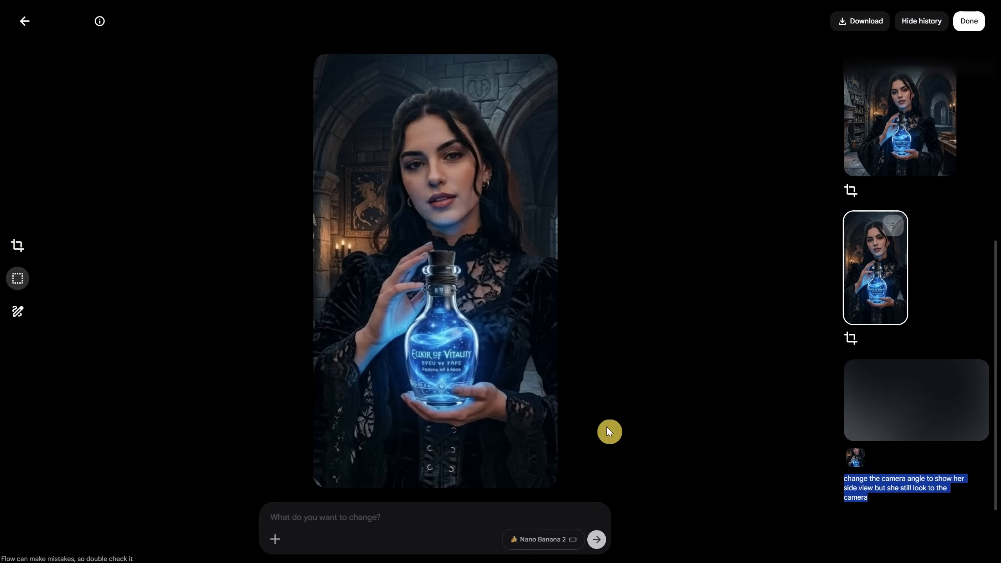
left_click(549, 538)
left_click(563, 471)
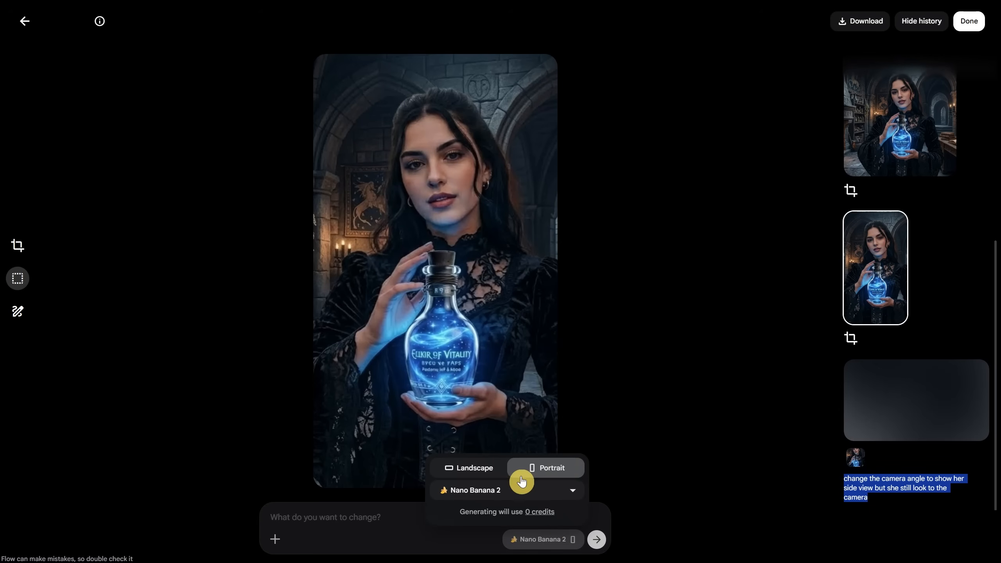
left_click(383, 512)
key("ctrl+v")
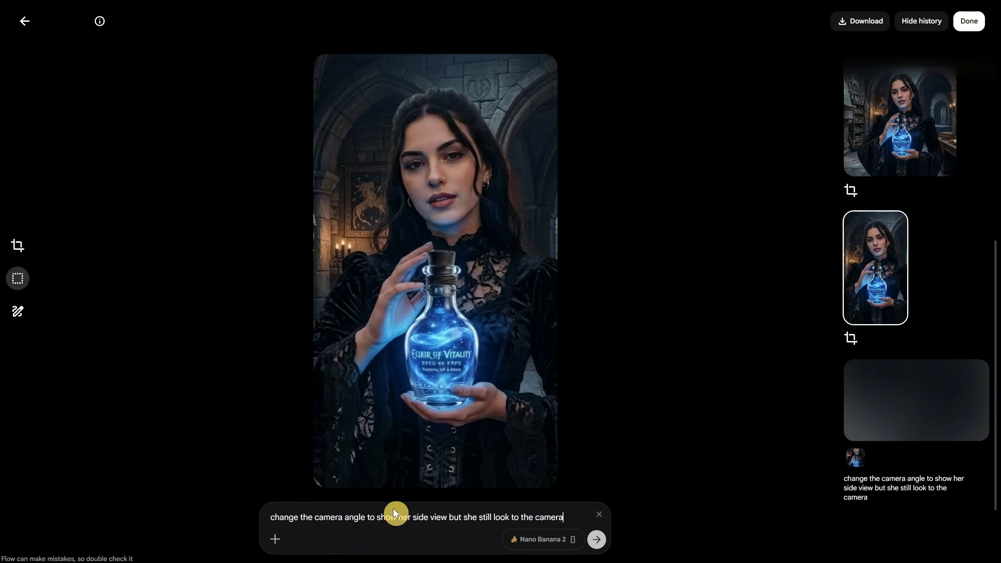
left_click(596, 539)
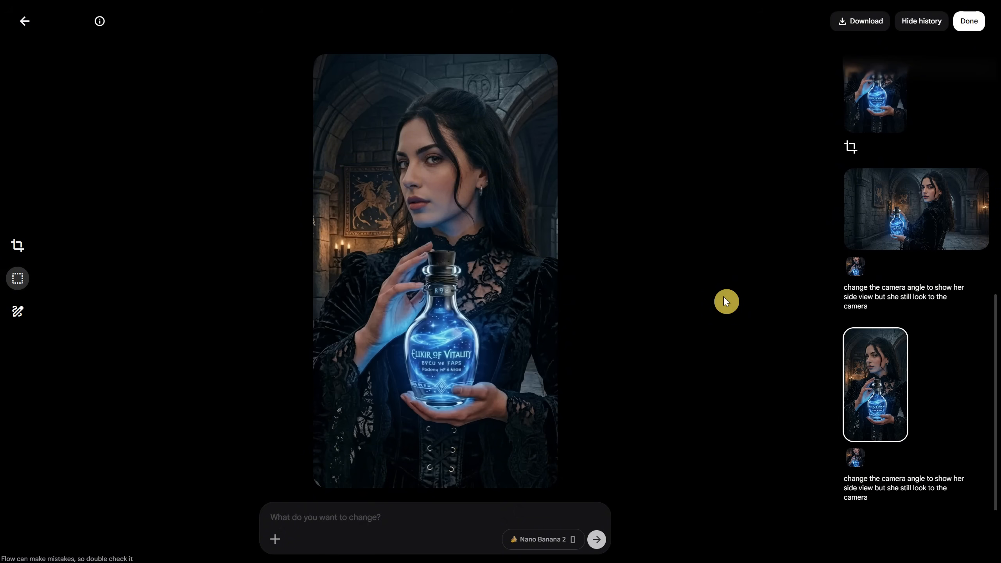
Compare the landscape and portrait side-view versions in the edit history, and view the download size options for the portrait one
left_click(900, 205)
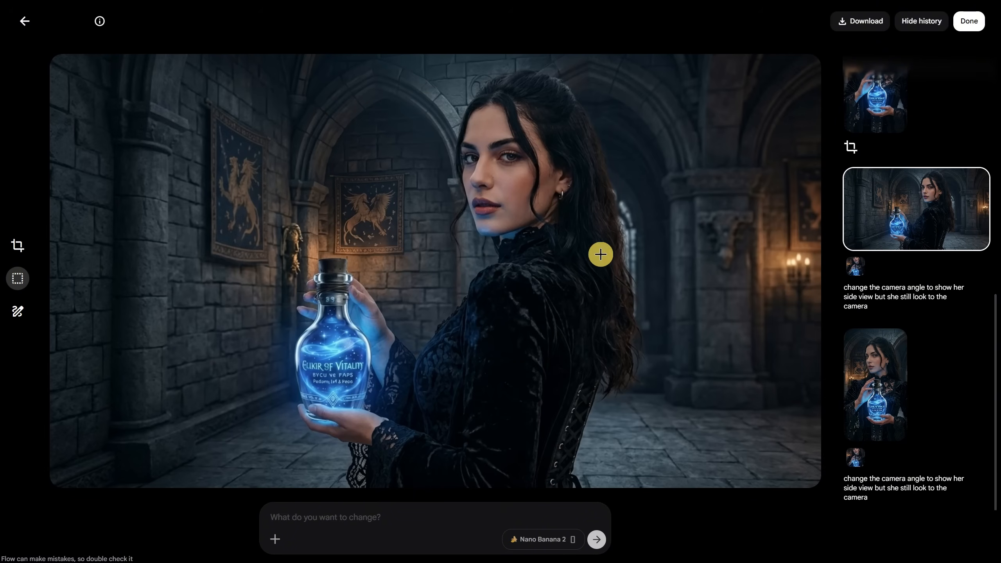
left_click(877, 380)
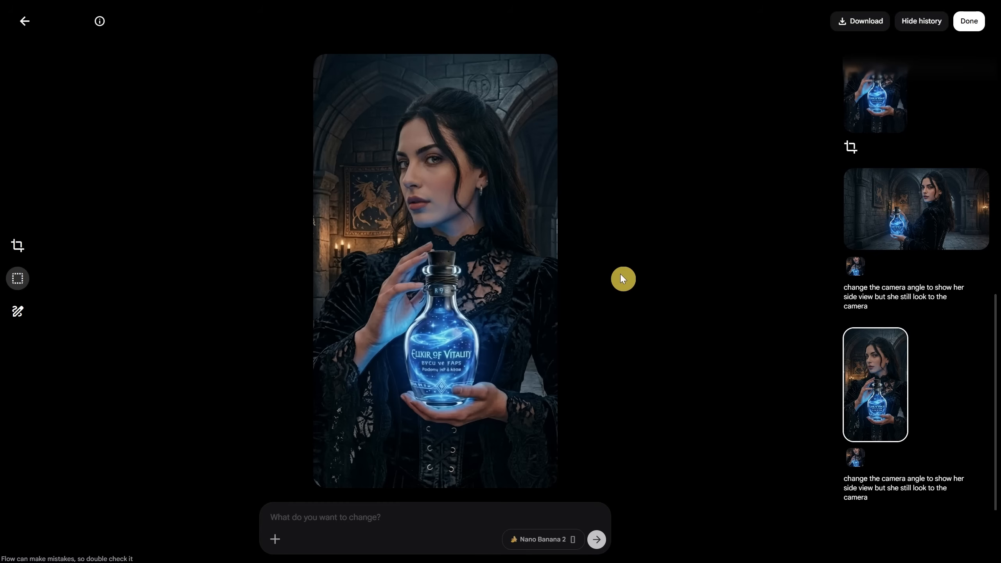
left_click(852, 26)
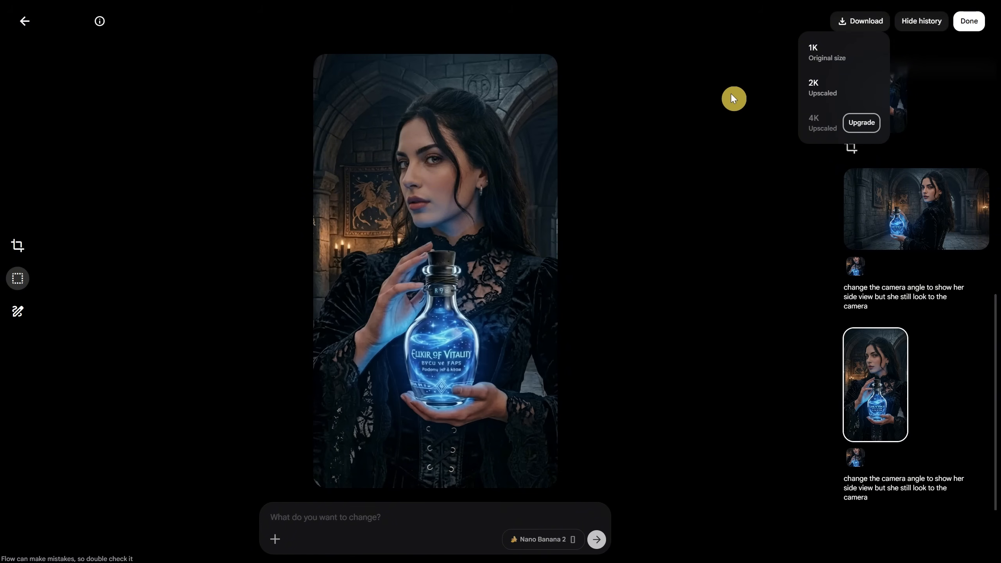
left_click(732, 95)
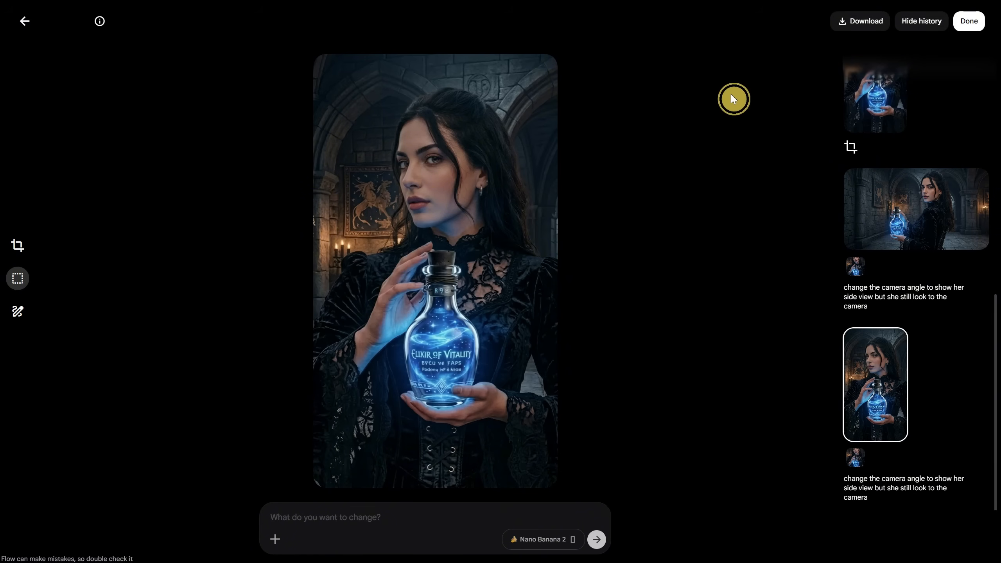
View the portrait side-view image's prompt and creation details, and return to the project's media gallery
left_click(99, 23)
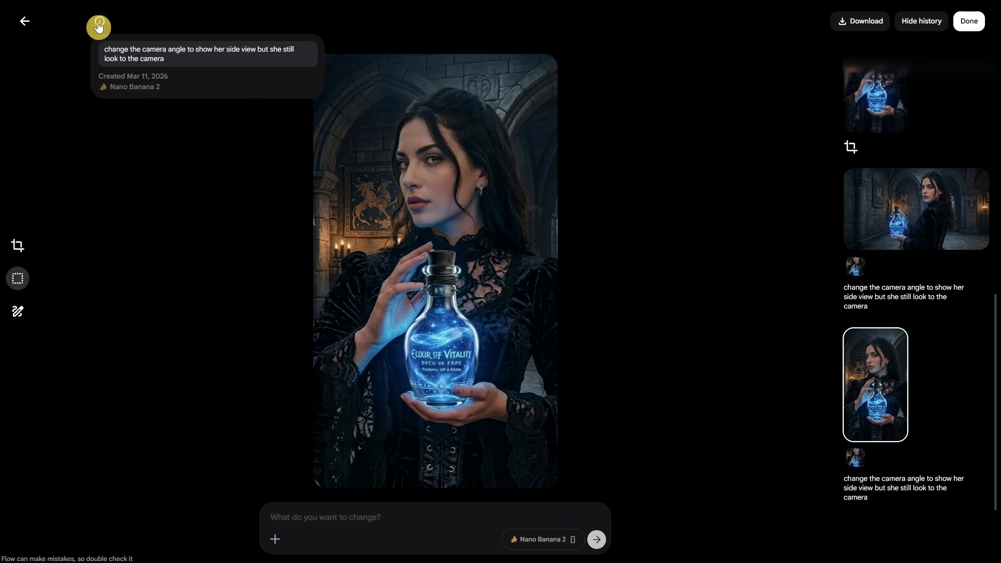
left_click(99, 25)
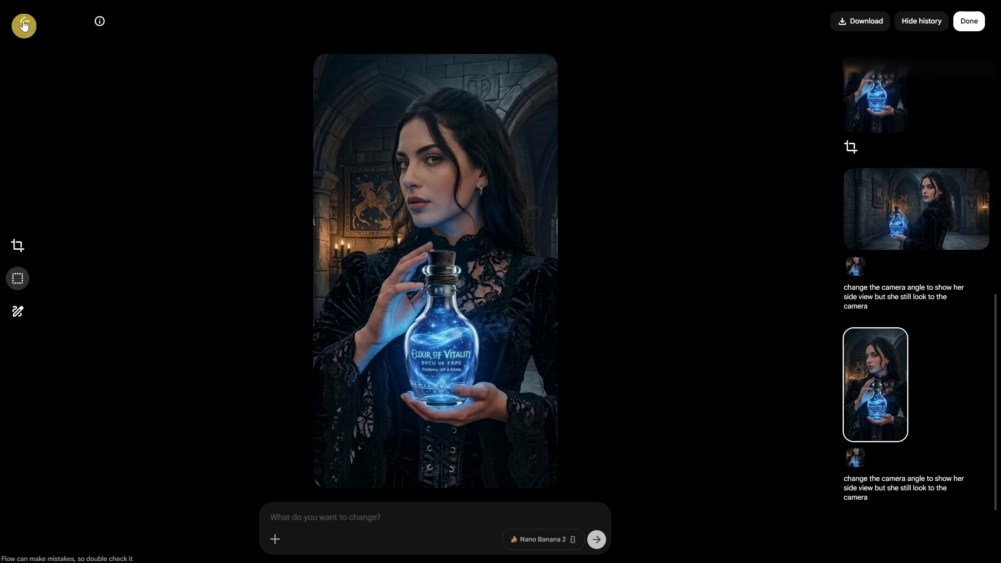
left_click(23, 24)
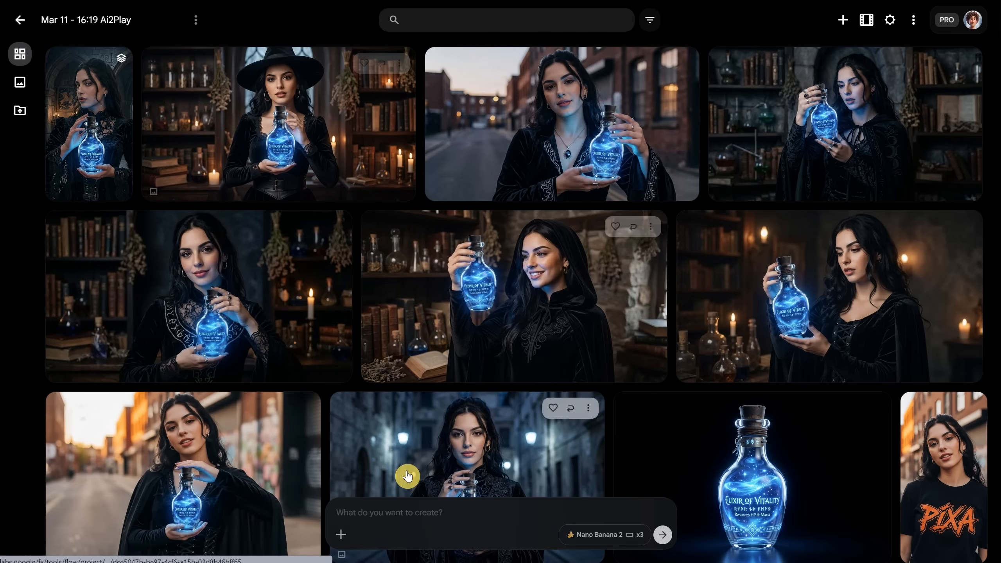
left_click(342, 537)
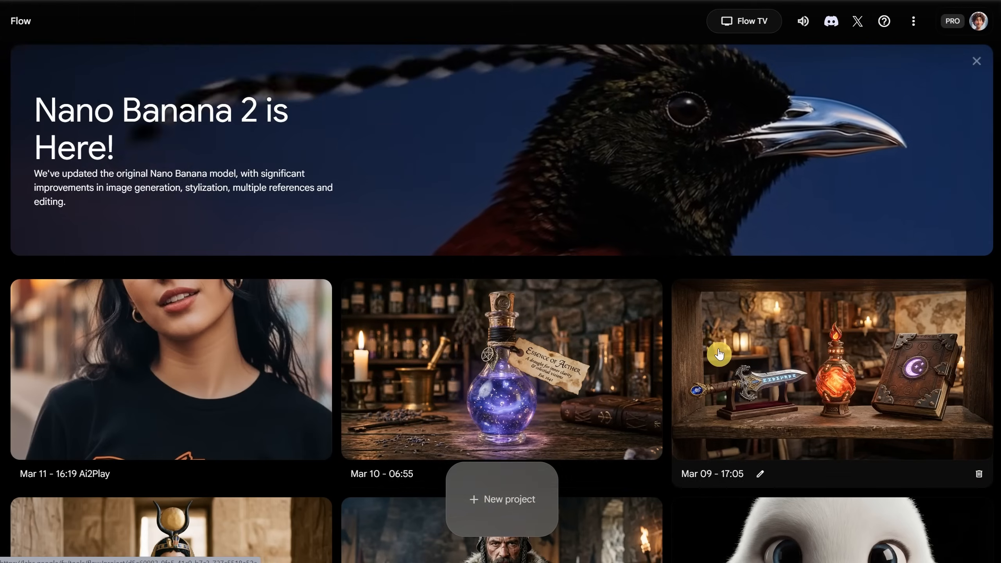
Create a new project and append "viking" to its name
left_click(506, 497)
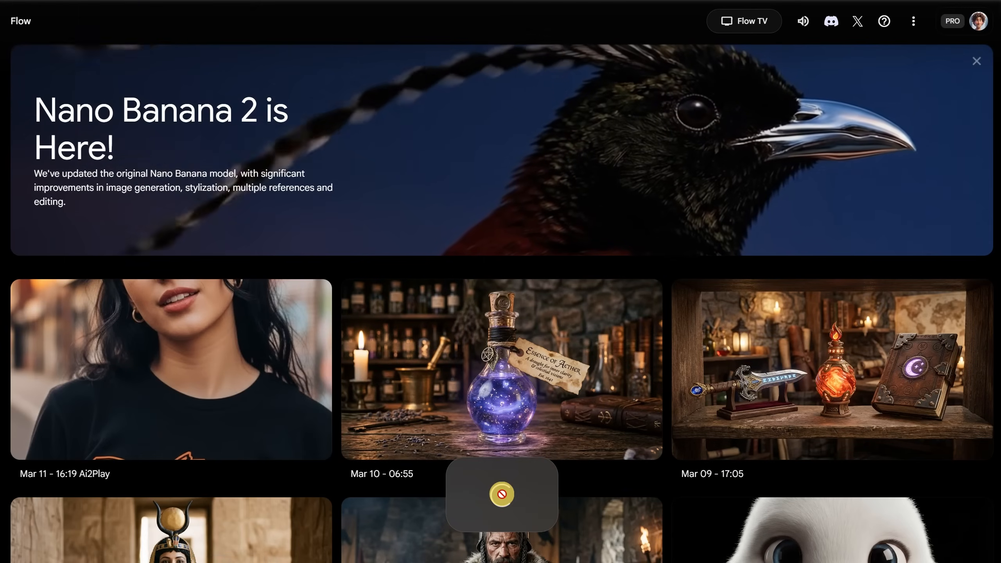
left_click(159, 21)
left_click(134, 44)
type("viking")
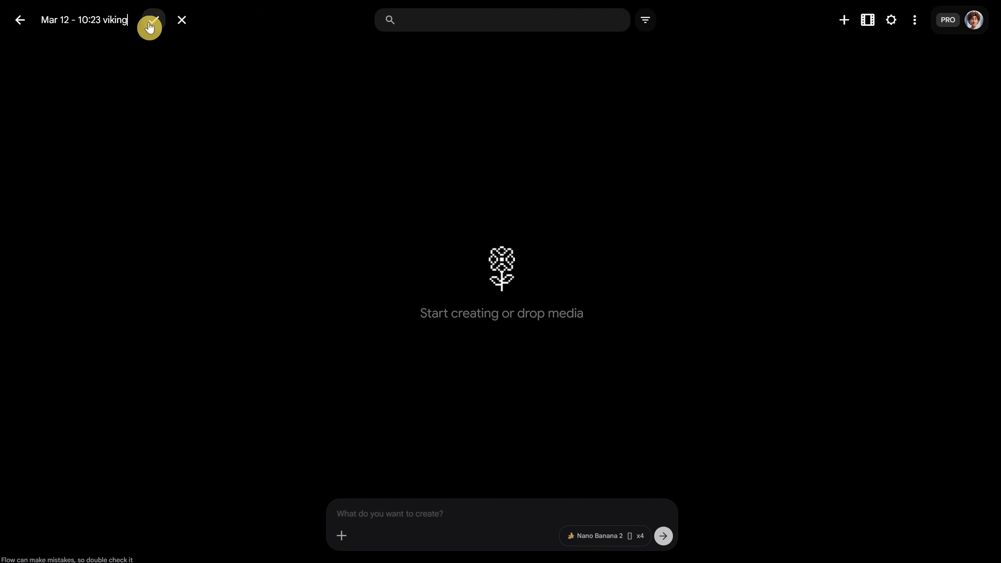
left_click(151, 21)
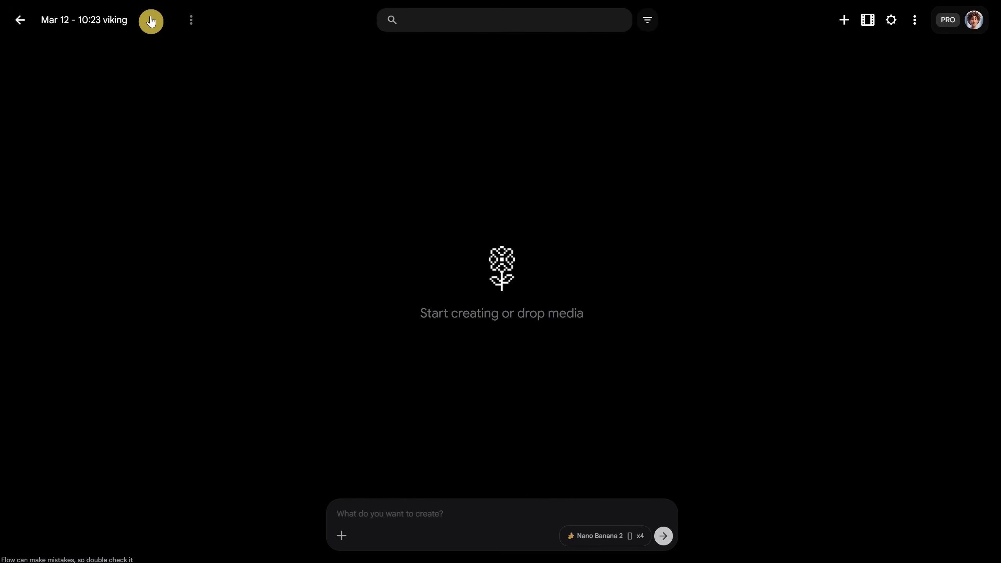
Set image generation to Landscape orientation with three outputs per prompt (x3)
left_click(575, 537)
left_click(591, 443)
left_click(542, 423)
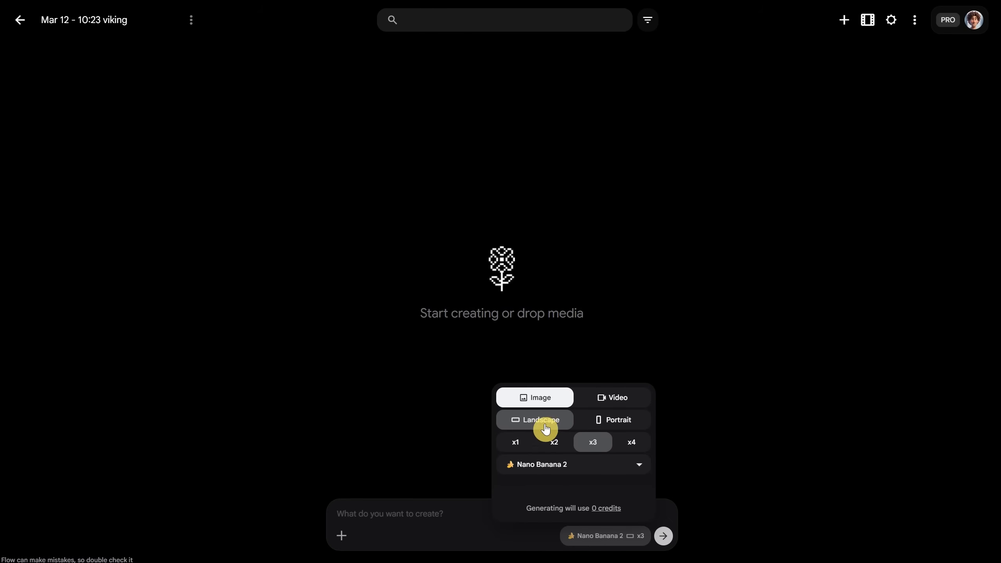
left_click(438, 527)
Generate two batches of Nano Banana 2 images with the prompt "portrait photo of a wiking warrior"
left_click(435, 514)
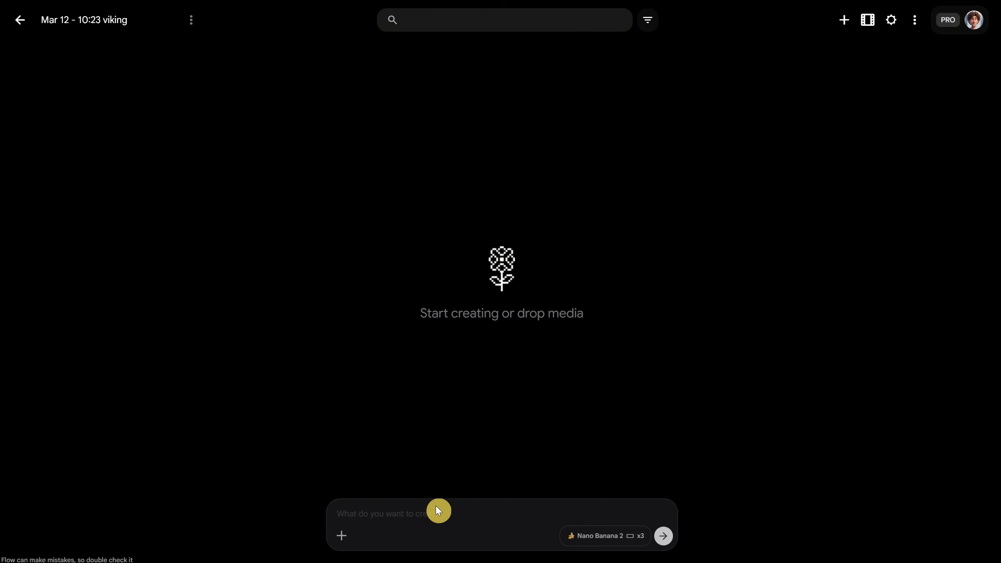
type("portrait photo of a wiking warrior")
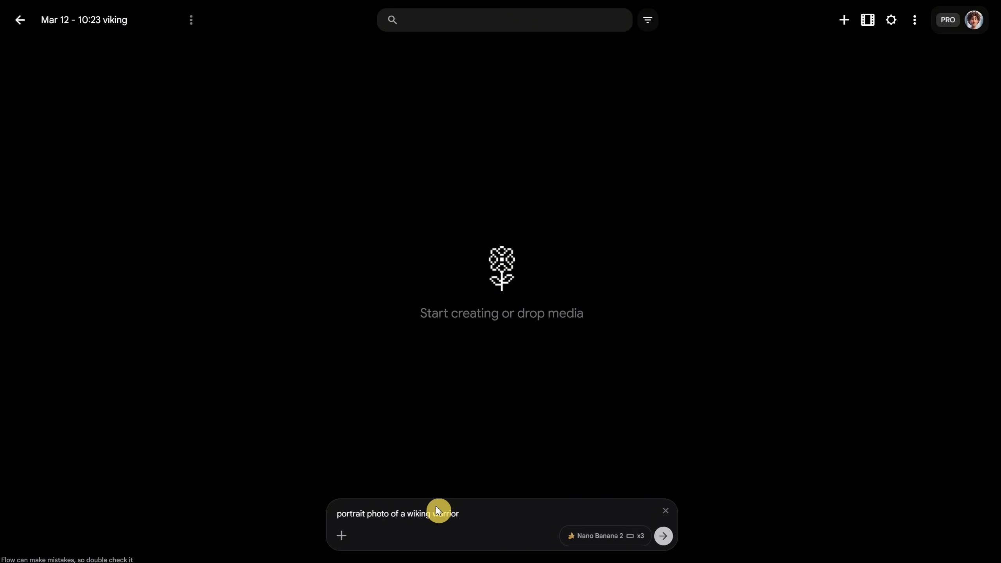
left_click_drag(328, 512, 678, 542)
key("ctrl+c")
left_click(665, 545)
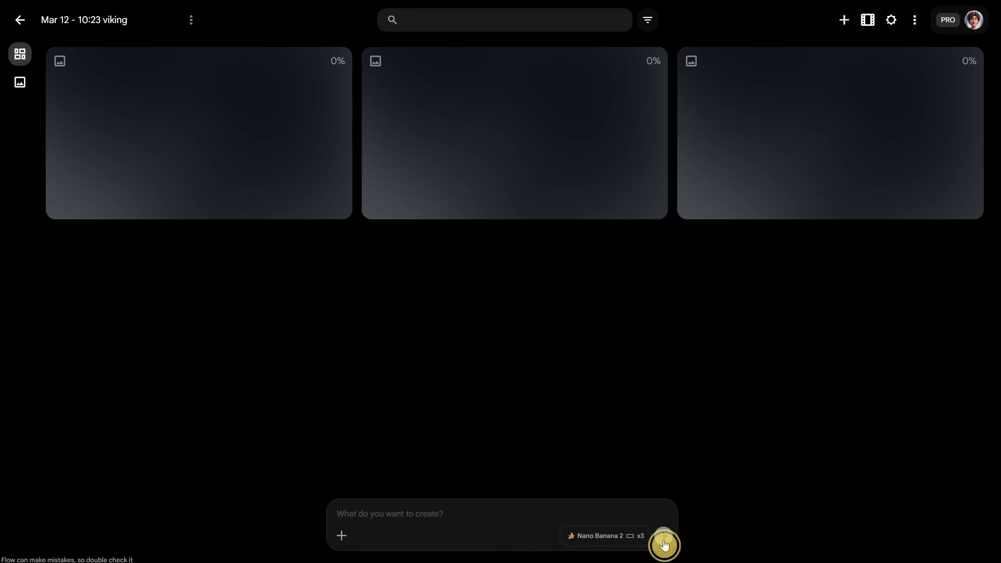
key("ctrl+v")
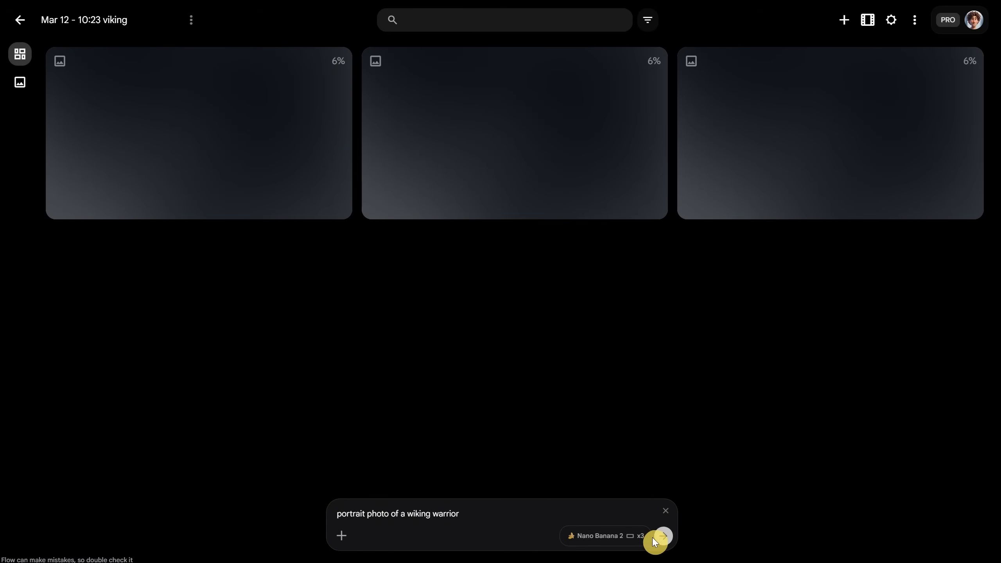
left_click(665, 543)
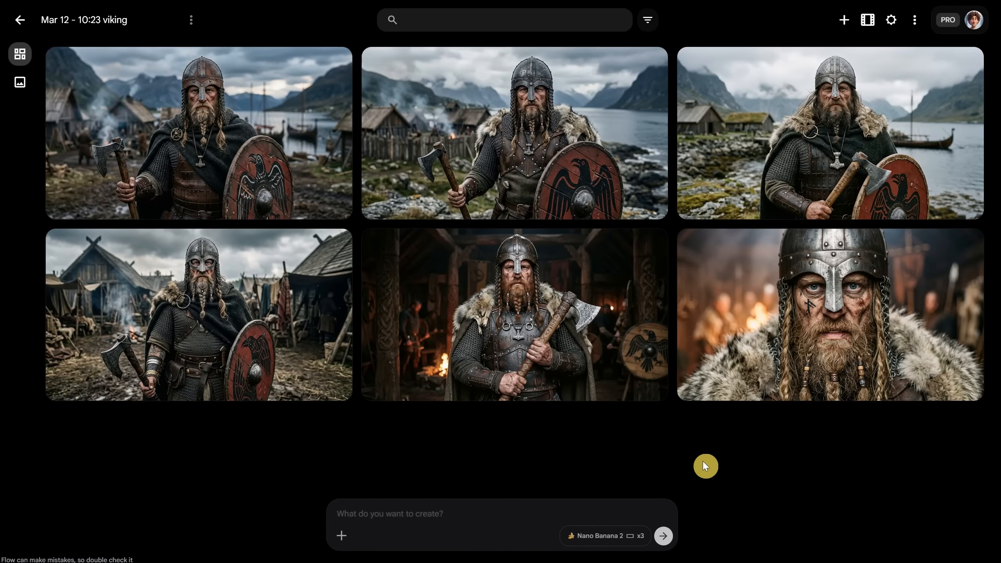
Open the first viking image with the axe and eagle shield, and box-select the sky area beside his helmet above the ships
mouse_move(236, 153)
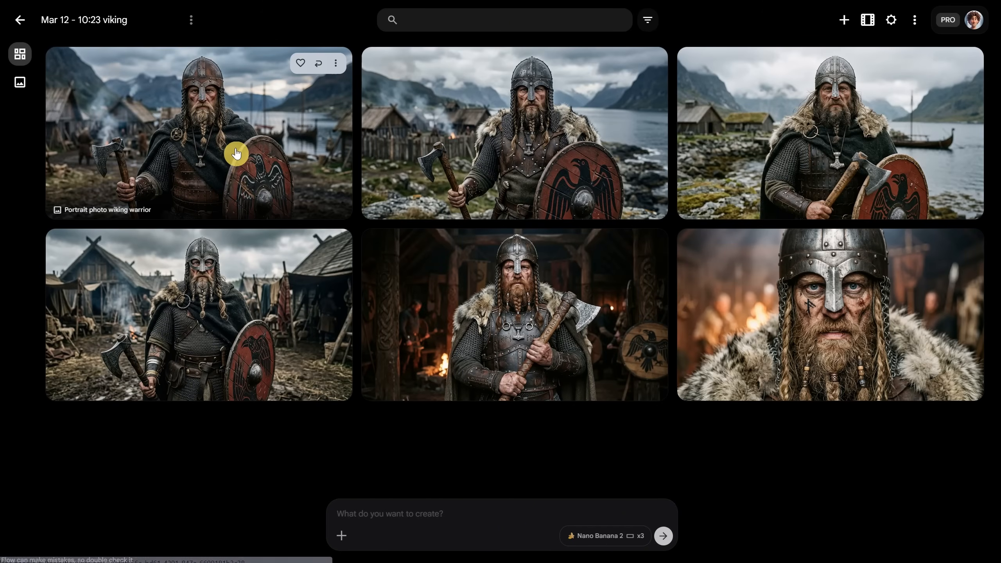
left_click(236, 153)
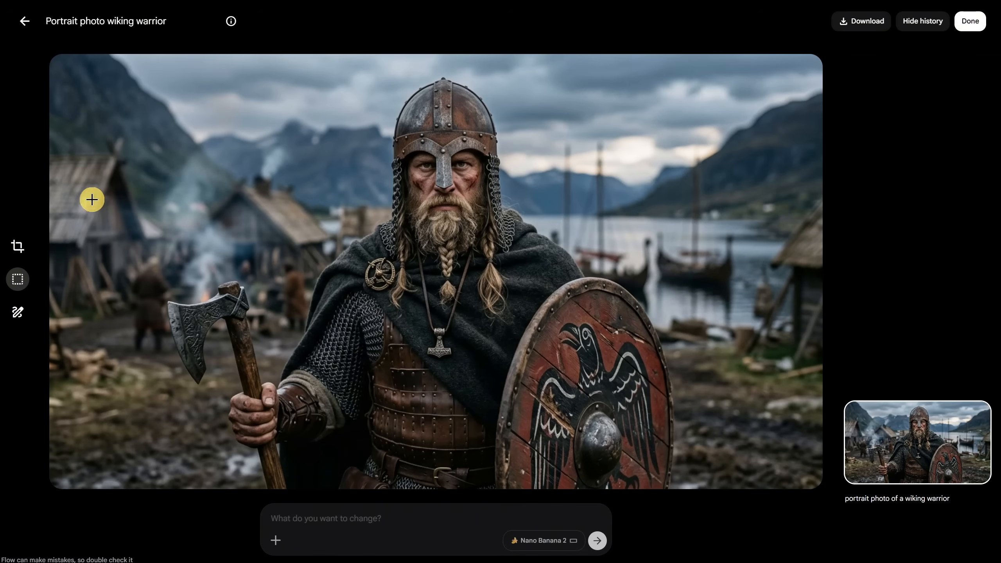
left_click(19, 281)
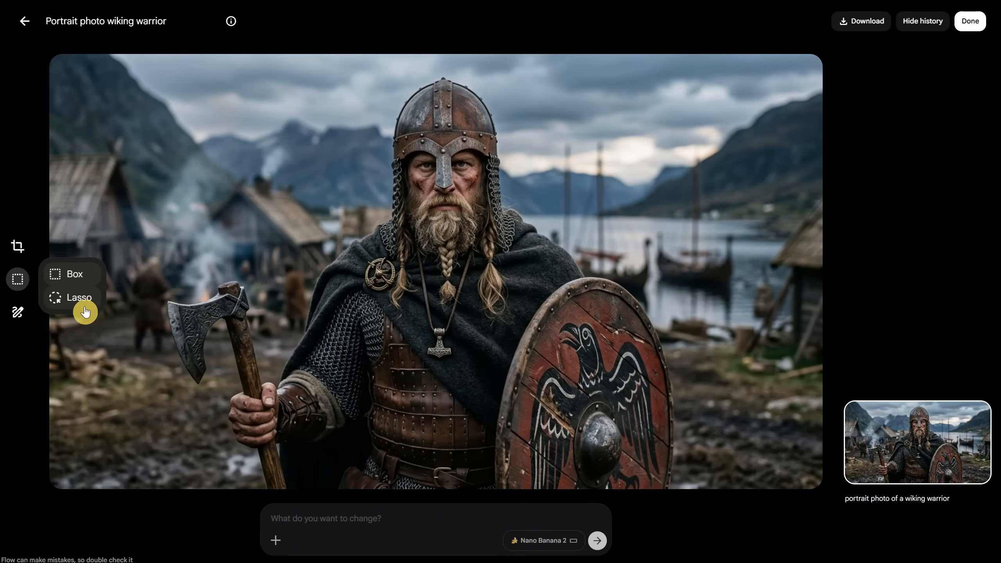
left_click(74, 273)
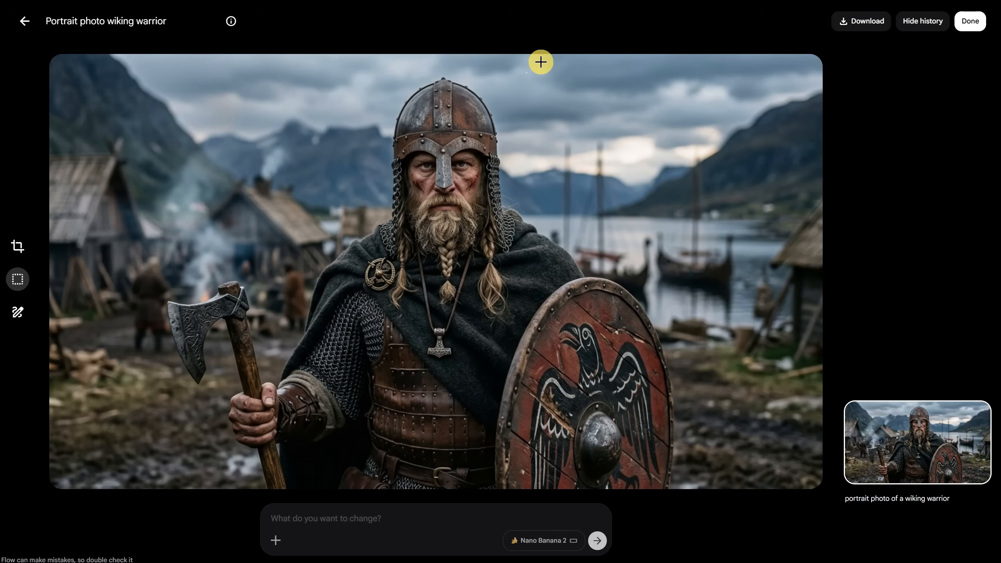
left_click_drag(540, 61, 751, 217)
Edit the box-selected sky in landscape with the prompt "add the sun visible through clouds"
left_click(357, 512)
type("add ")
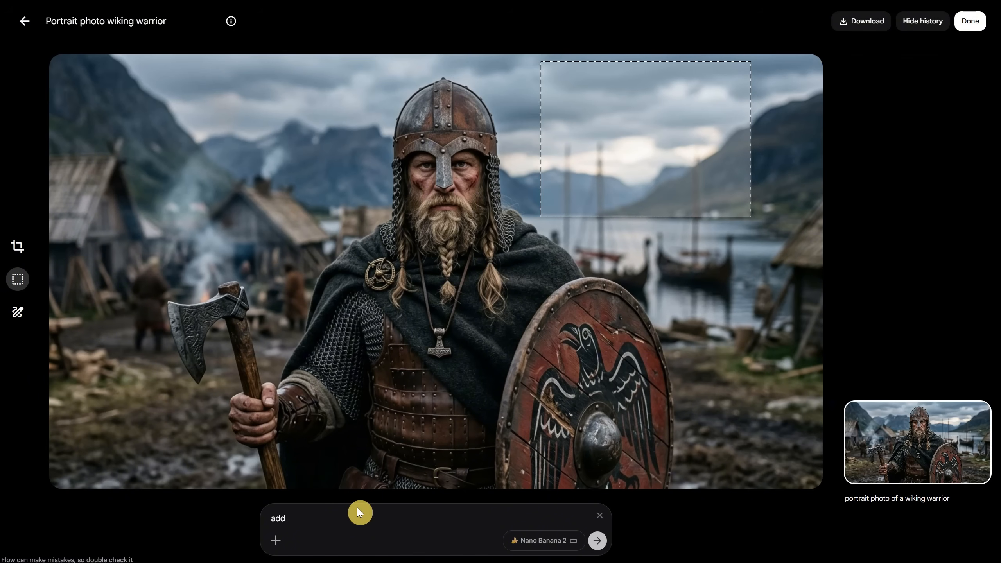
type("the sun visible through clouds")
left_click(562, 549)
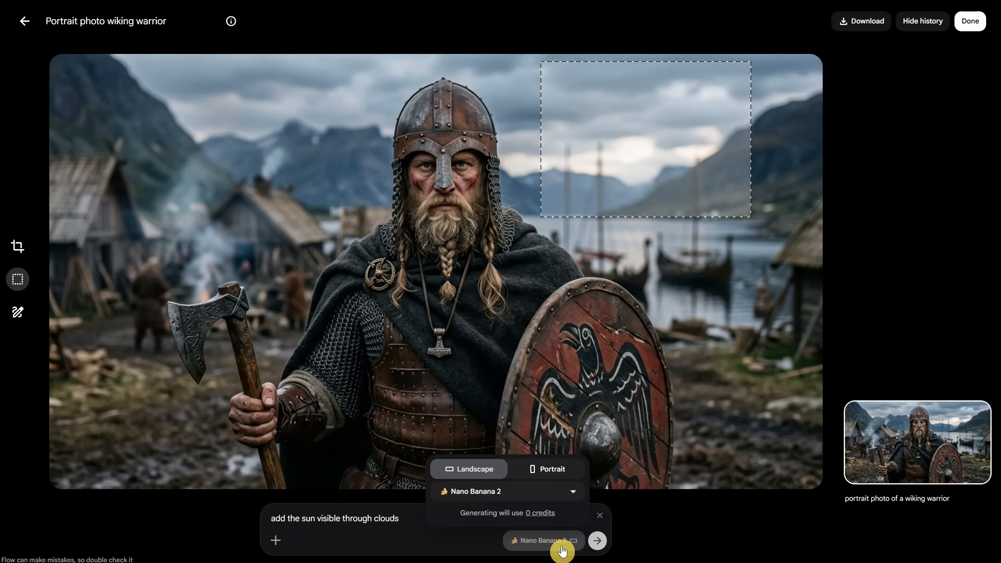
left_click(597, 541)
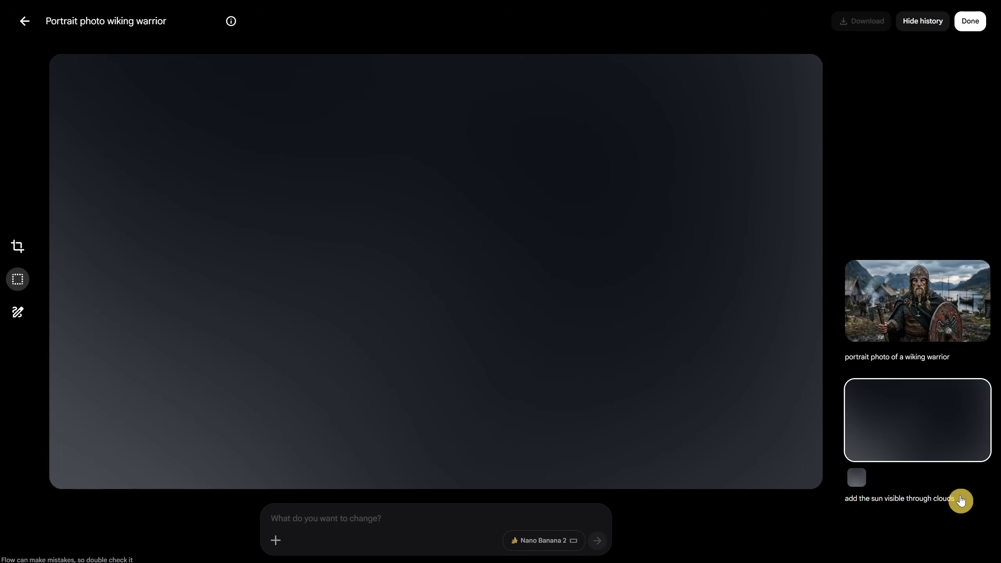
Run the same "add the sun visible through clouds" edit on the original viking image with a Lasso selection in the sky instead
left_click_drag(961, 501, 842, 498)
key("ctrl+c")
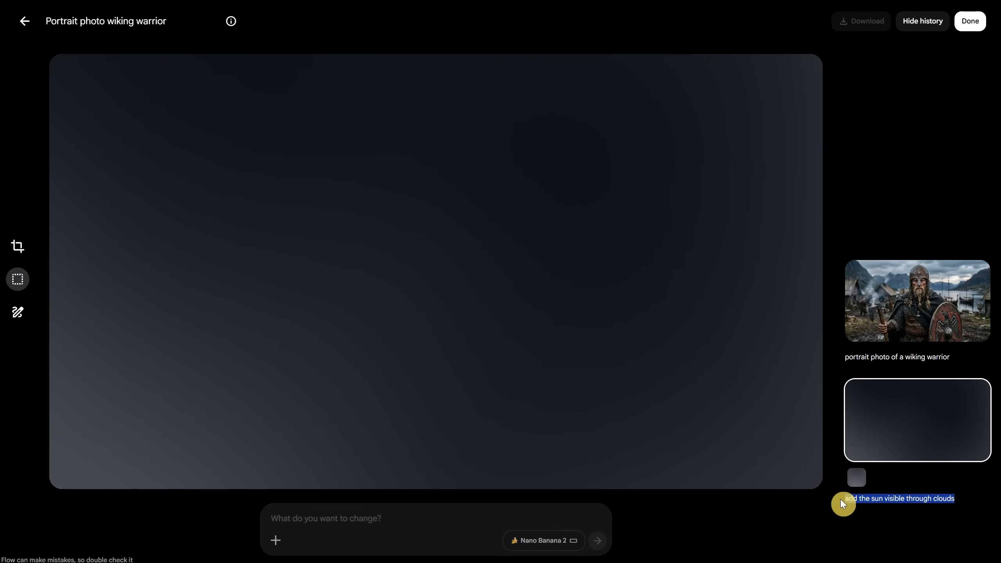
left_click(887, 307)
left_click(486, 509)
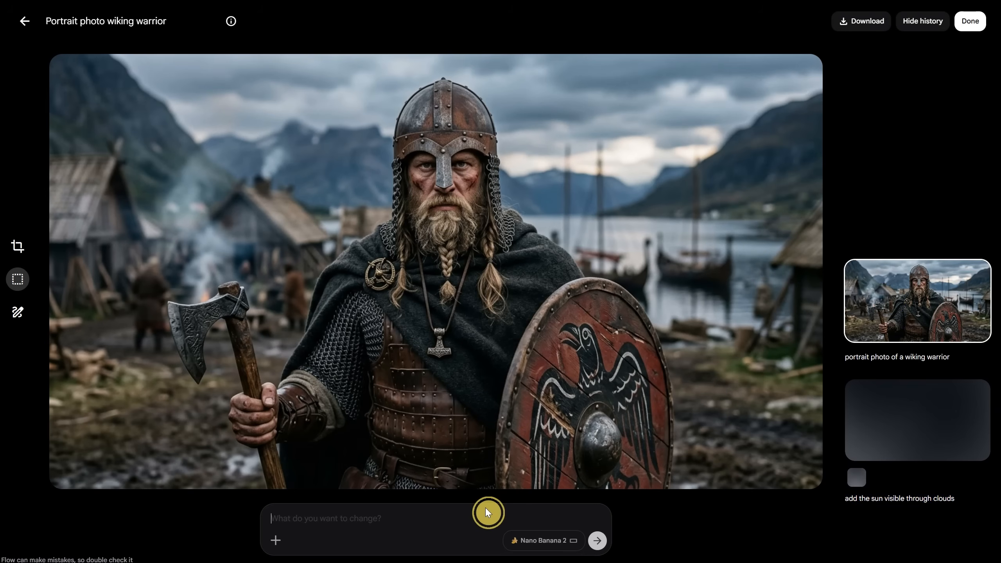
left_click(20, 281)
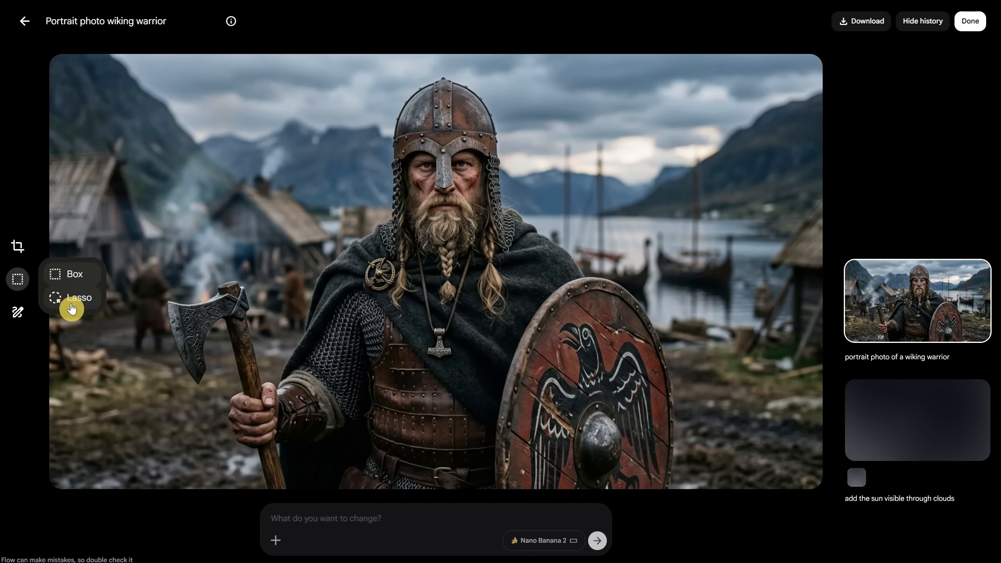
left_click(69, 308)
mouse_move(582, 82)
left_mouse_down()
mouse_move(552, 99)
mouse_move(570, 199)
mouse_move(616, 74)
mouse_move(606, 75)
left_mouse_up()
left_click(371, 517)
key("ctrl+v")
left_click(597, 540)
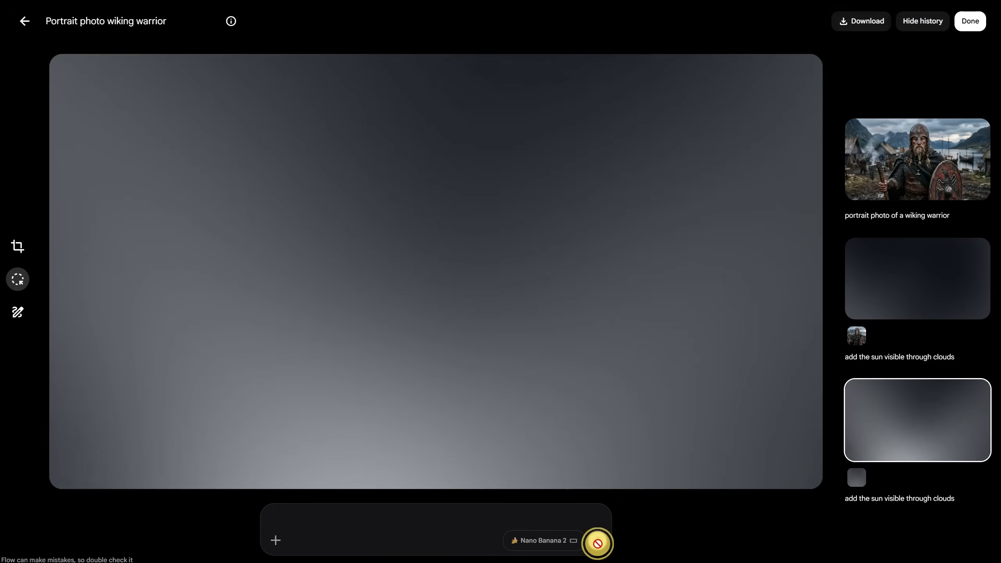
Compare the two sun edits, keep the Lasso version open, and sketch a red horned helmet over the viking's helmet with the 4px brush
left_click(892, 267)
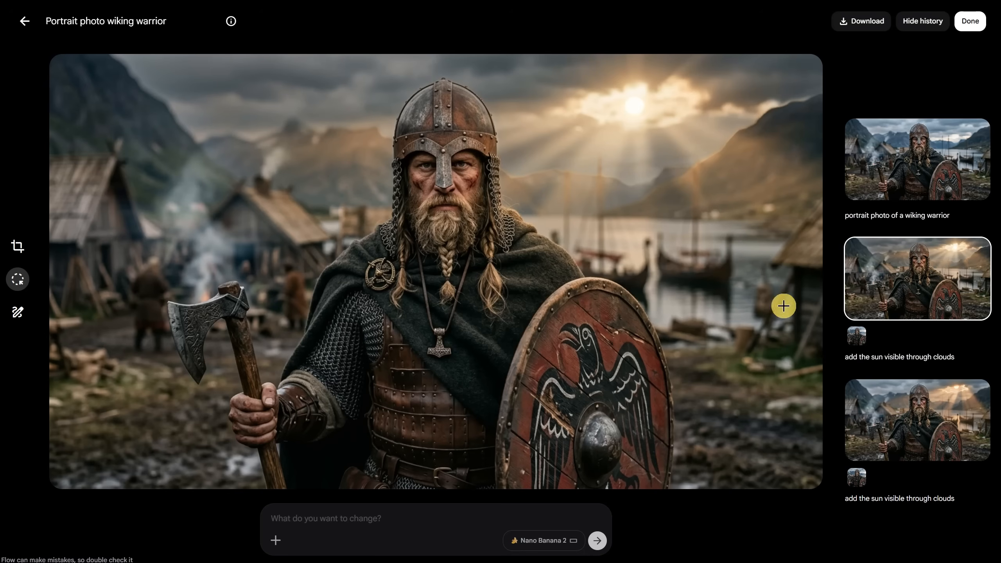
left_click(909, 434)
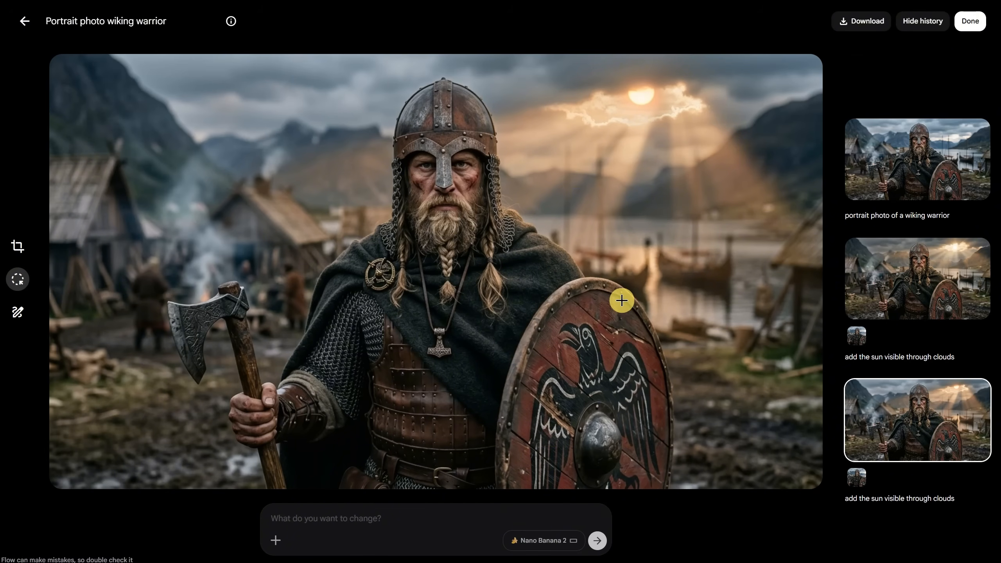
left_click(919, 282)
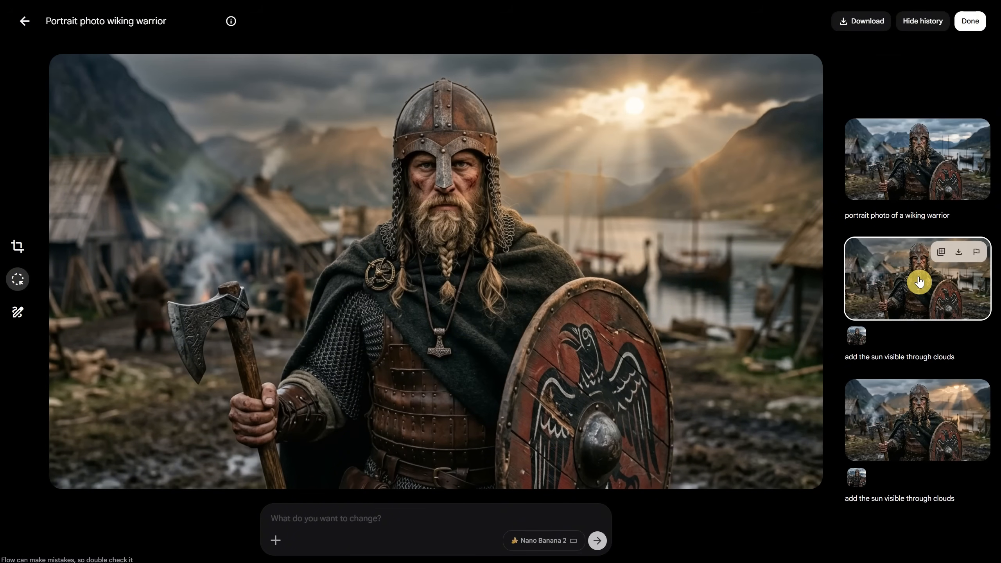
left_click(916, 432)
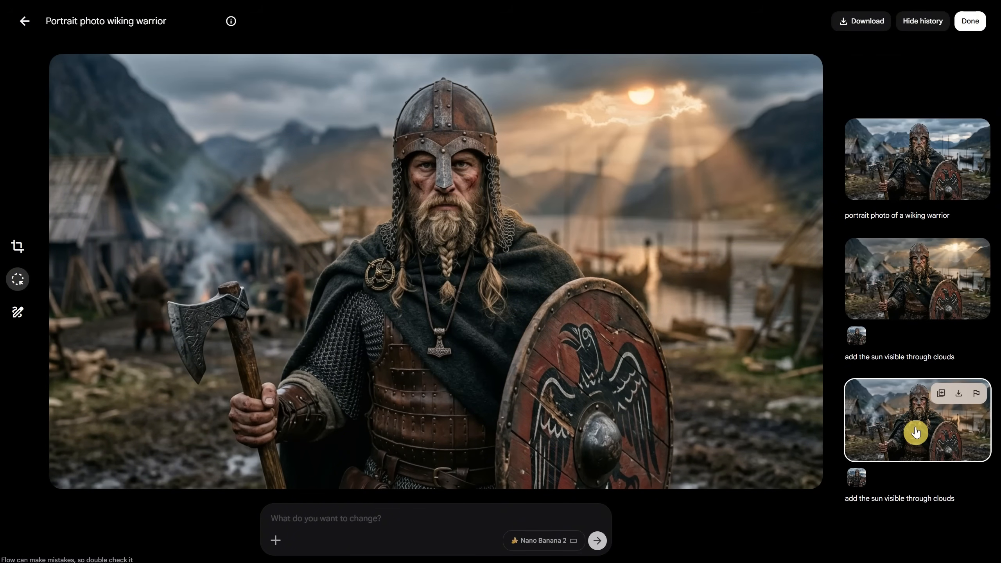
left_click(18, 313)
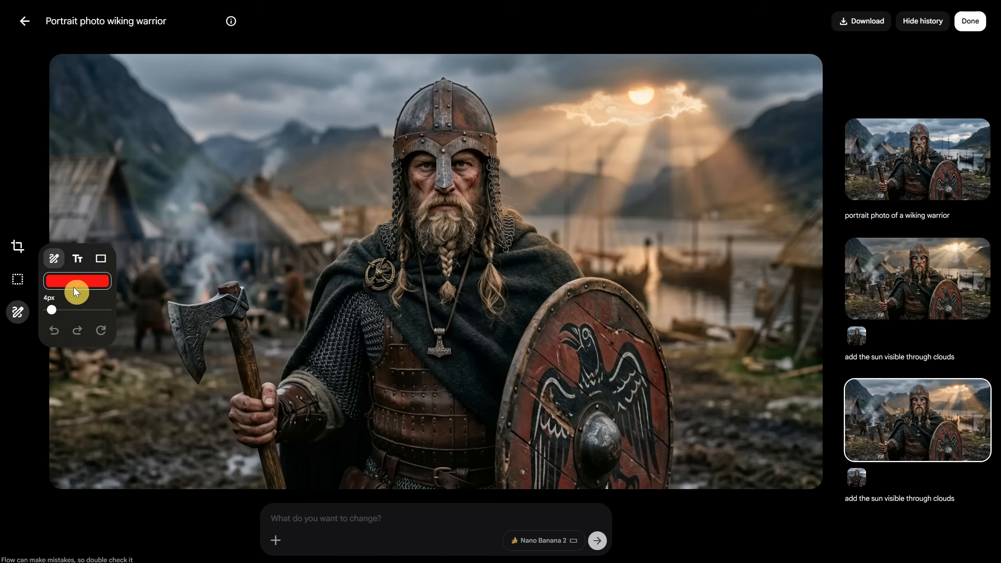
left_click(79, 261)
left_click(101, 264)
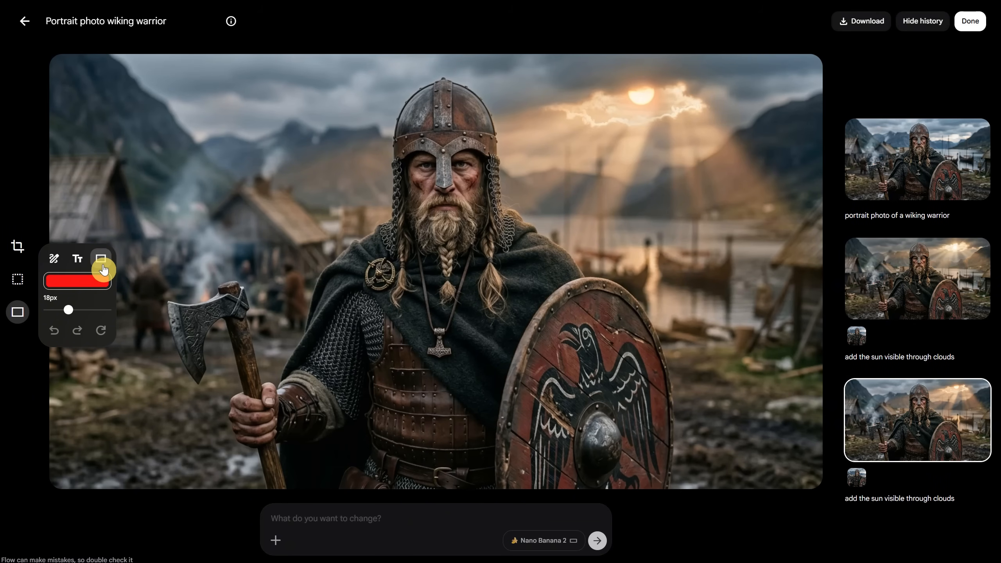
left_click(53, 260)
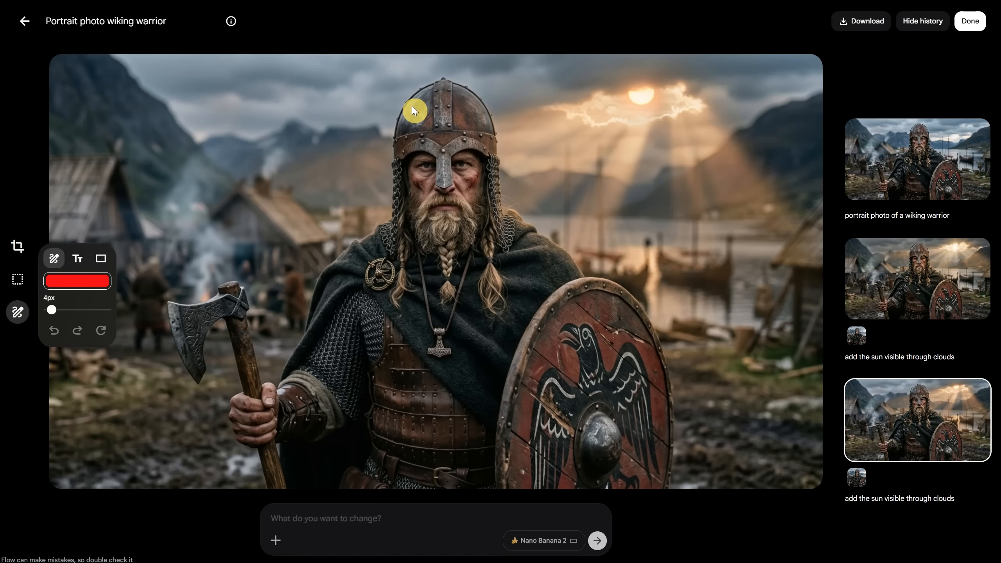
left_click_drag(411, 106, 346, 65)
left_click_drag(396, 134, 491, 119)
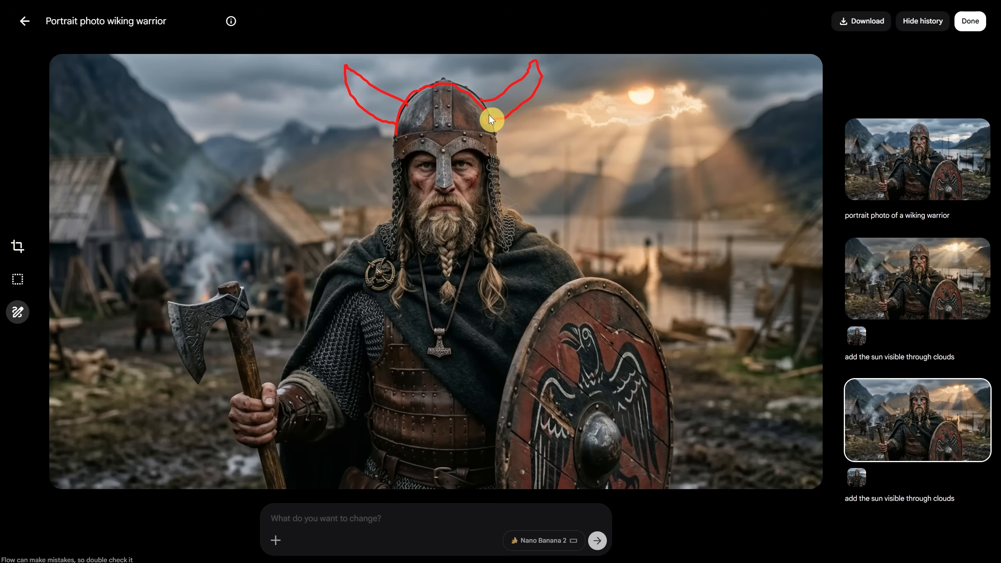
Sketch a green angular shield outline with a cross inside it over the viking's round shield
left_click(17, 313)
left_click(90, 281)
left_click(81, 215)
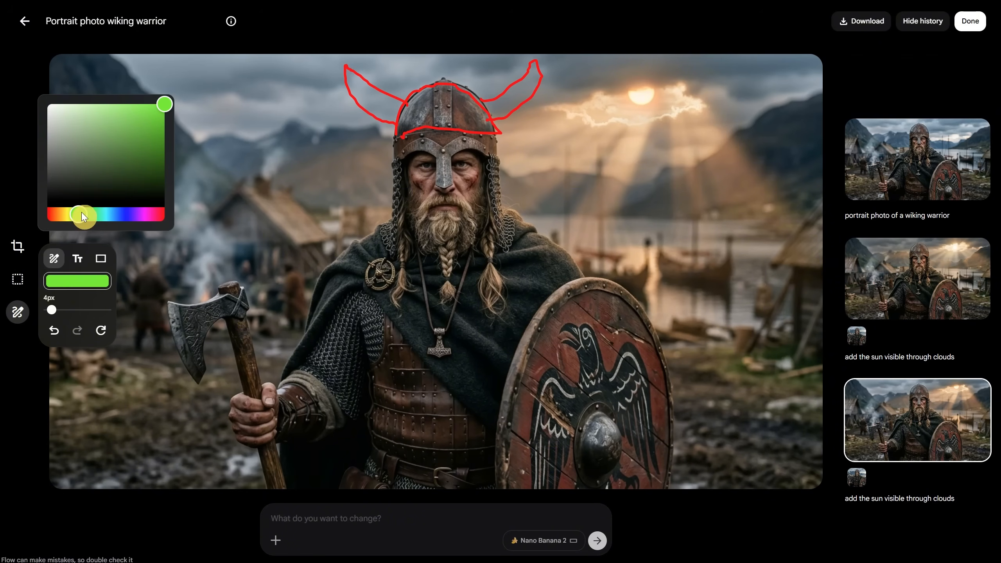
mouse_move(499, 481)
left_mouse_down()
mouse_move(599, 479)
mouse_move(536, 272)
mouse_move(500, 471)
left_mouse_up()
left_click_drag(579, 333, 583, 430)
Run the edit with the prompt "add horns to the helmet like in red sketch, and add a shield with a cross on it like in the green sketch"
left_click(363, 512)
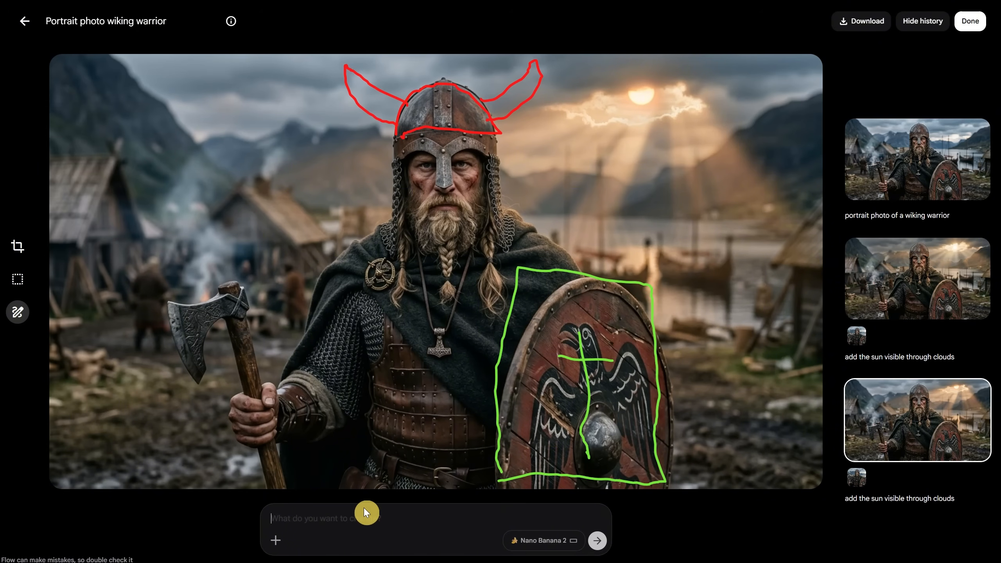
type("add horns to the helmet like in red sketch, and add a")
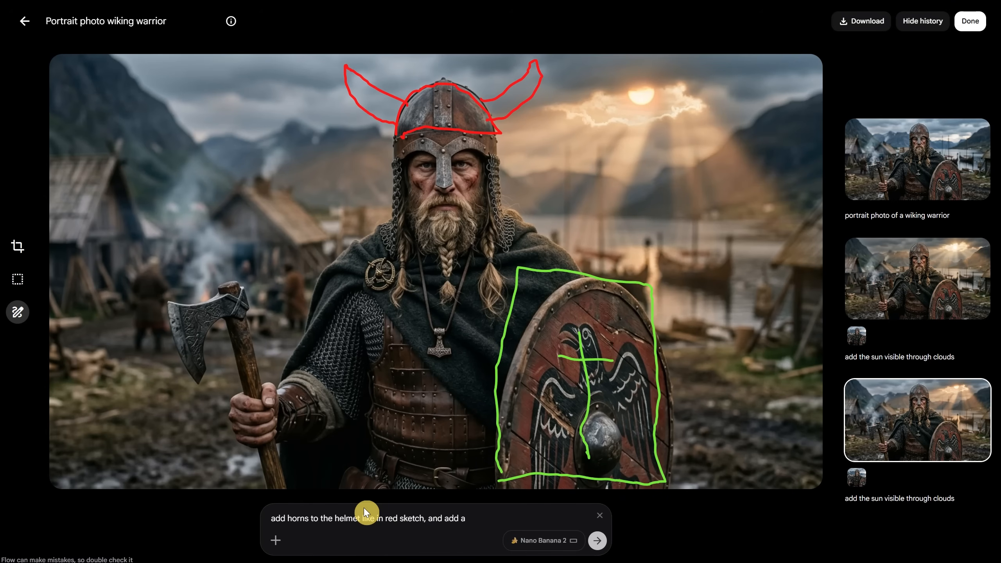
type(" shield with a cross on it like in the green sketch")
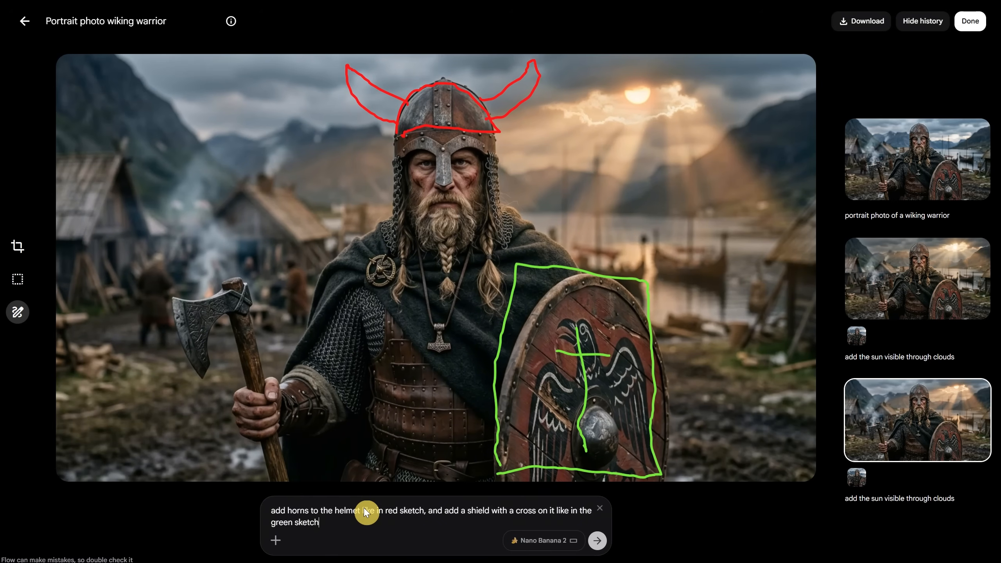
left_click(598, 541)
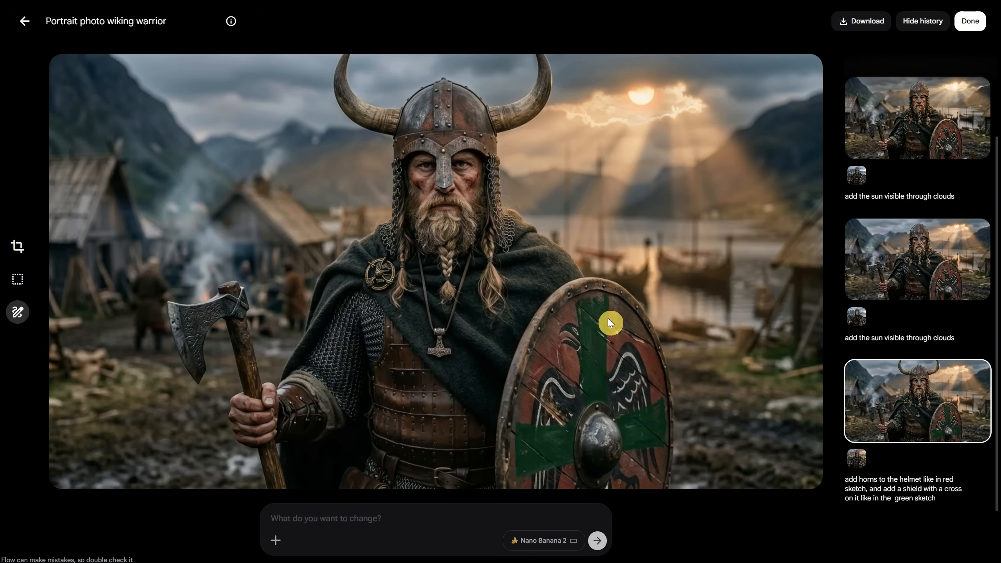
From the project, generate three portrait images of "a viking shield, recrangular on top and angle on bottom" and preview the blue wall-mounted shield
left_click(24, 30)
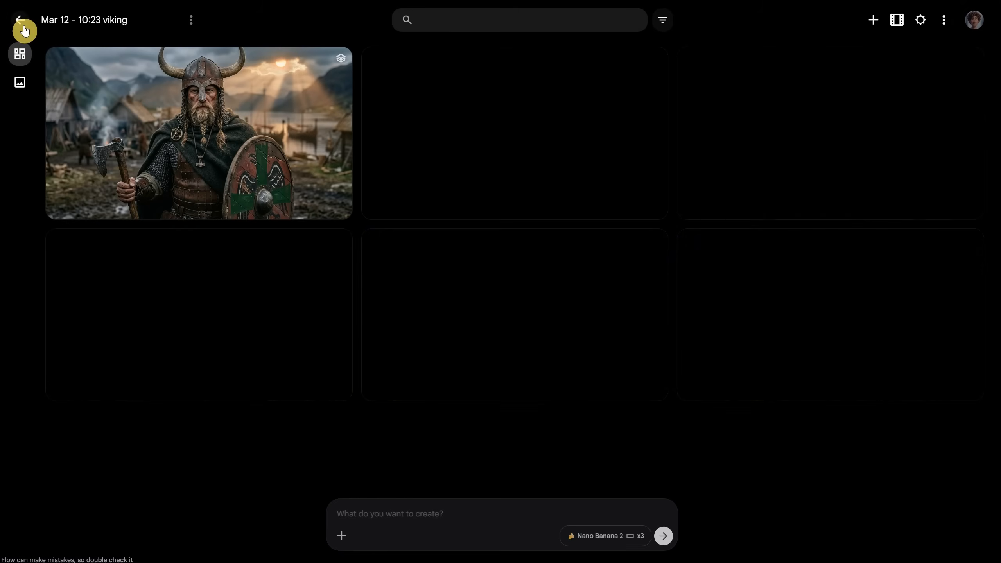
left_click(439, 508)
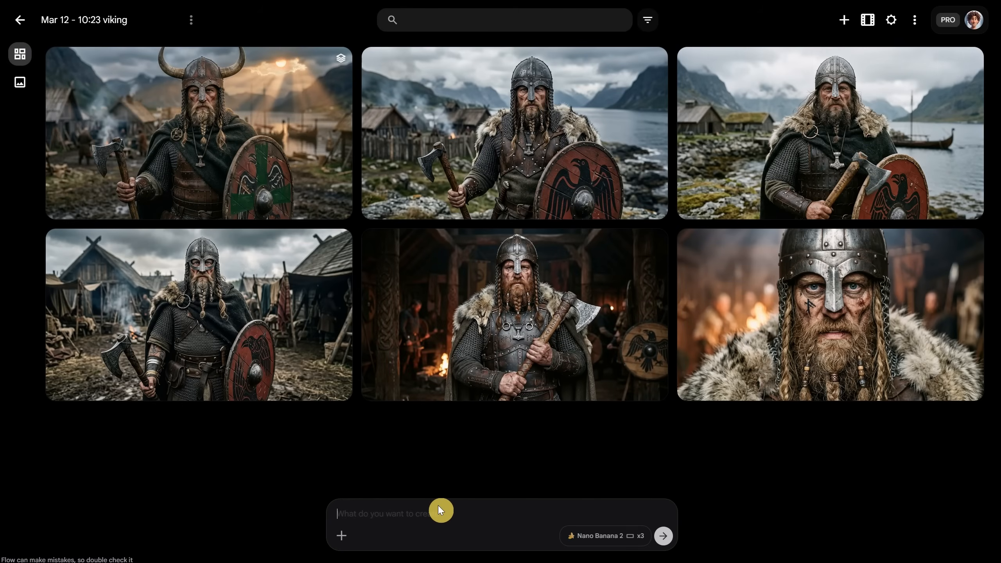
type("a viking shield, recrangular on t")
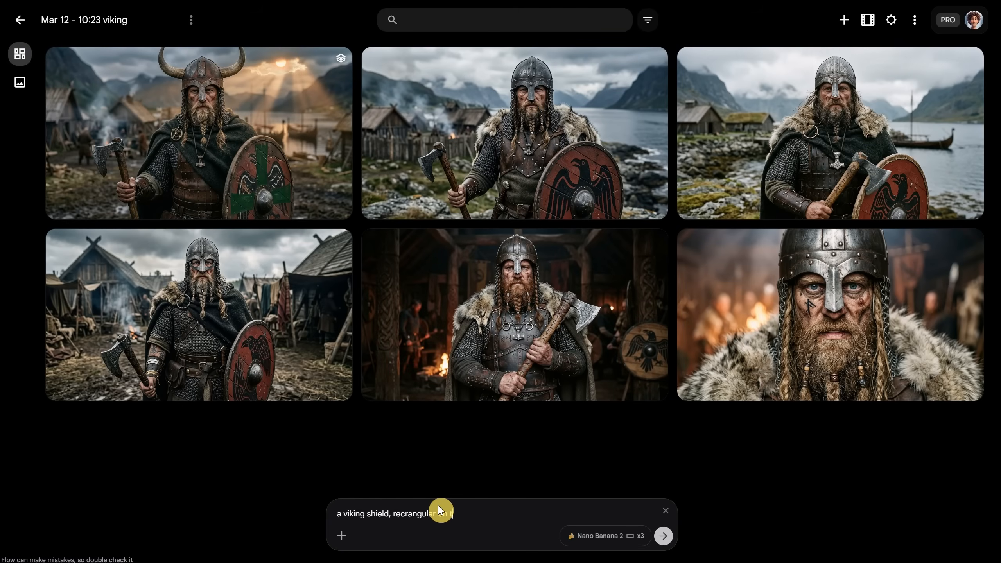
type("op and angle on bottom")
left_click(568, 536)
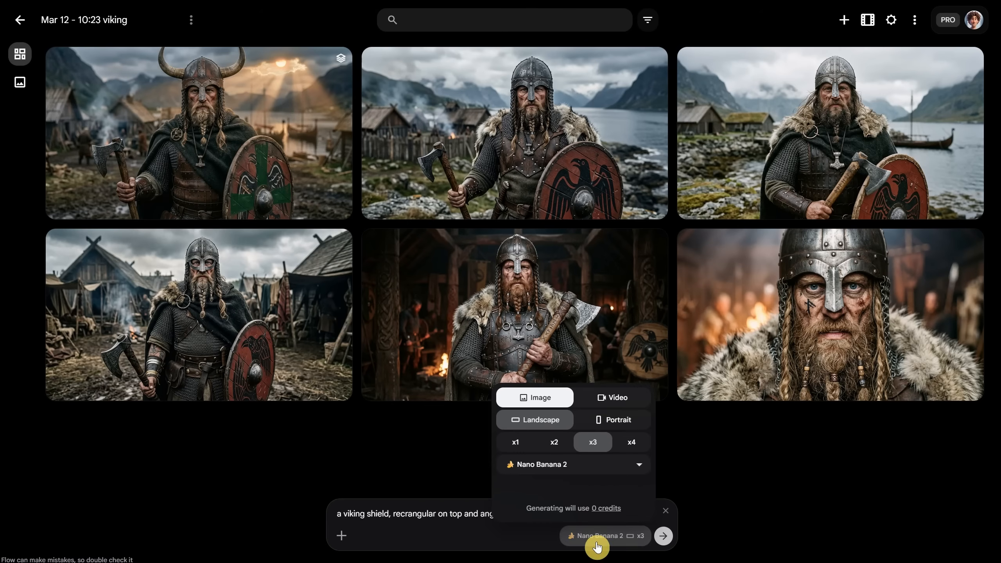
left_click(612, 416)
left_click(664, 536)
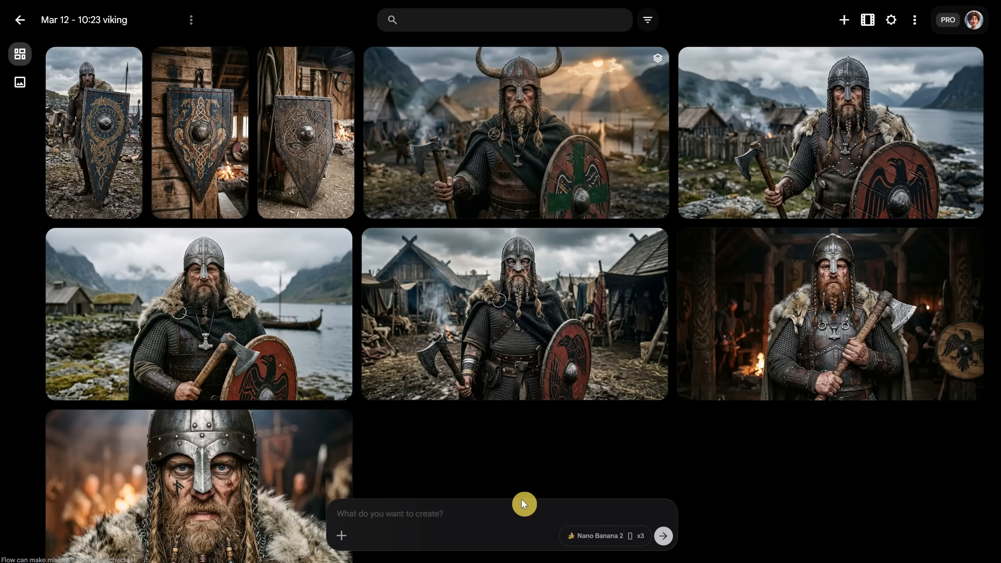
left_click(179, 134)
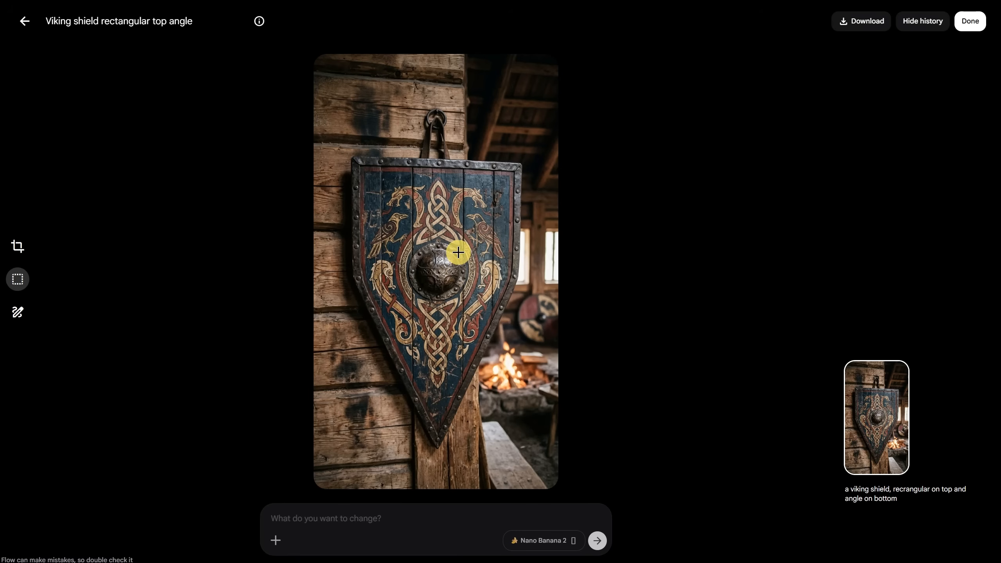
left_click(25, 26)
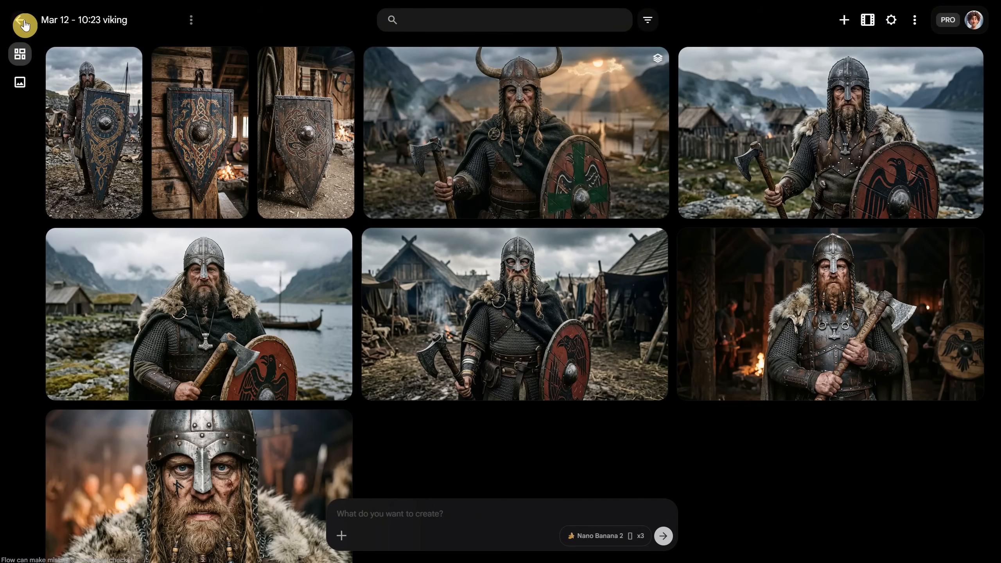
Open the horned viking image and attach the blue wall-mounted shield, searching the project assets for "shield"
left_click(560, 141)
left_click(275, 541)
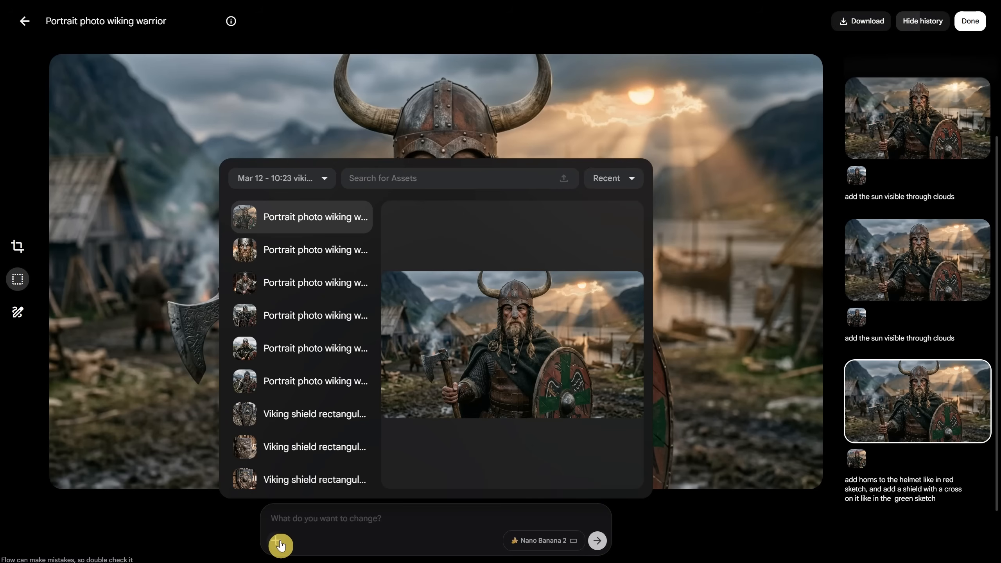
left_click(420, 174)
type("shield")
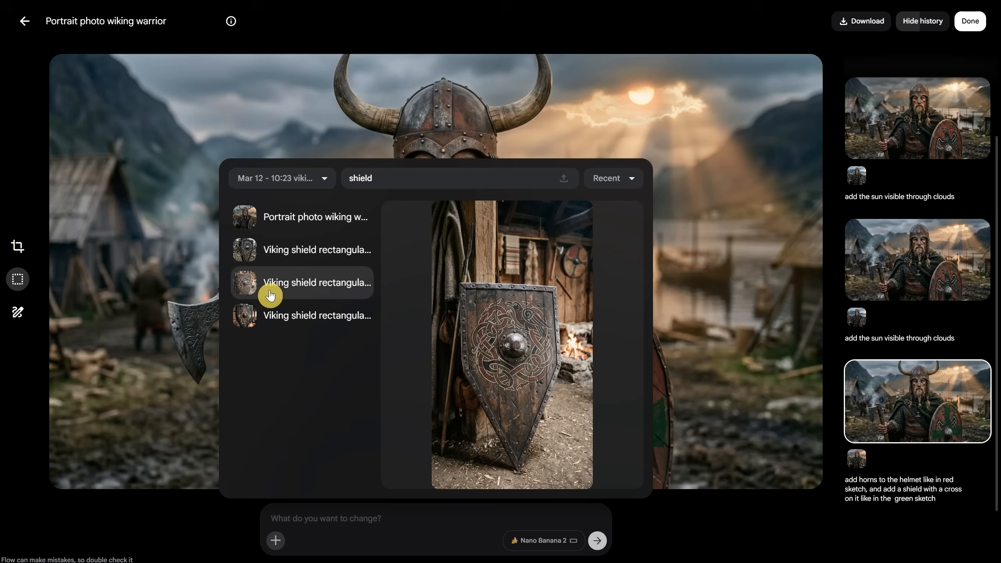
left_click(278, 317)
Run the edit with the prompt "replace the viking shield with the one from attached image"
left_click(405, 519)
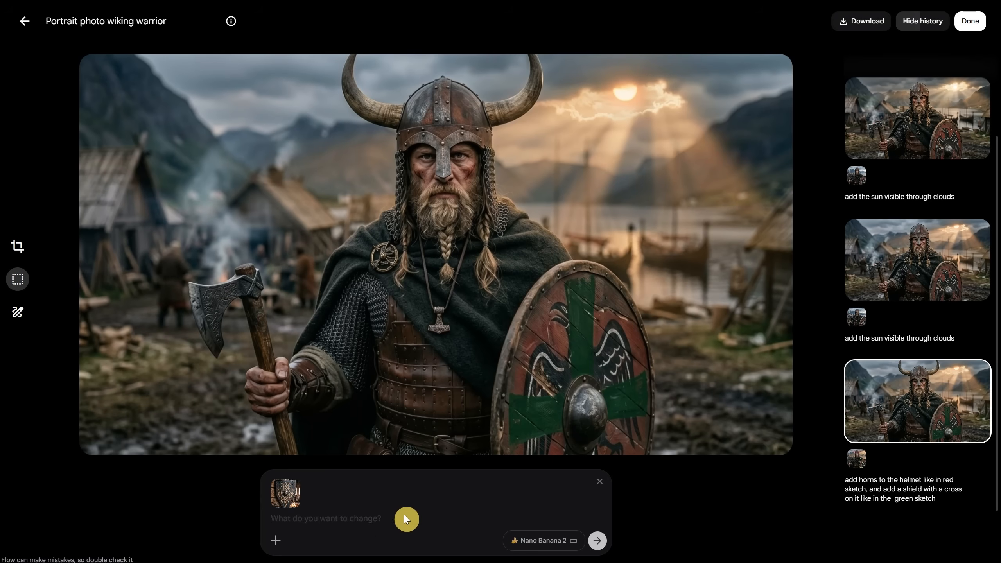
type("replace the viking shield with the one from attached image")
left_click(597, 541)
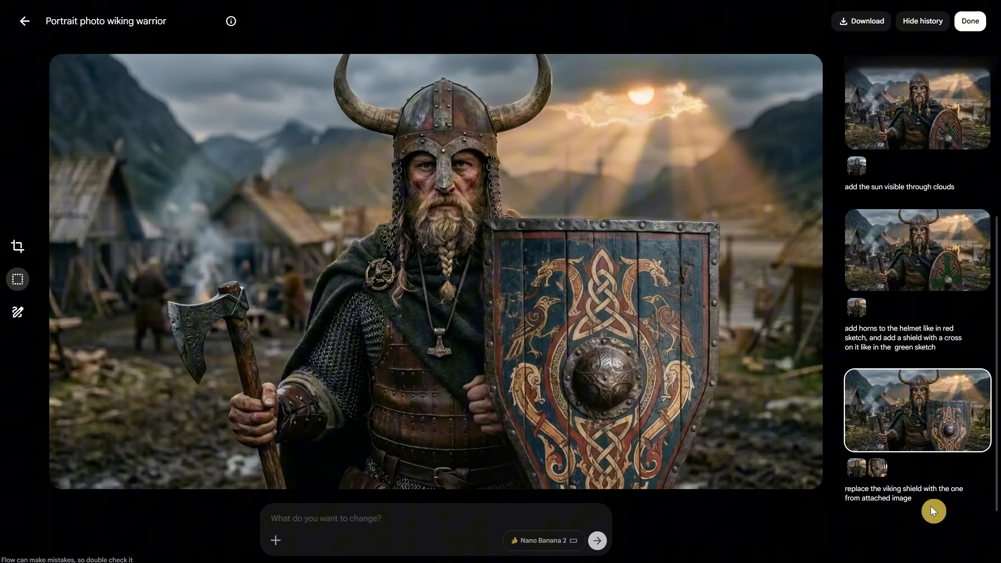
Copy the shield replacement prompt, return to the horned viking with the green cross shield, and attach the brown wooden shield image
left_click_drag(915, 500, 843, 483)
key("ctrl+c")
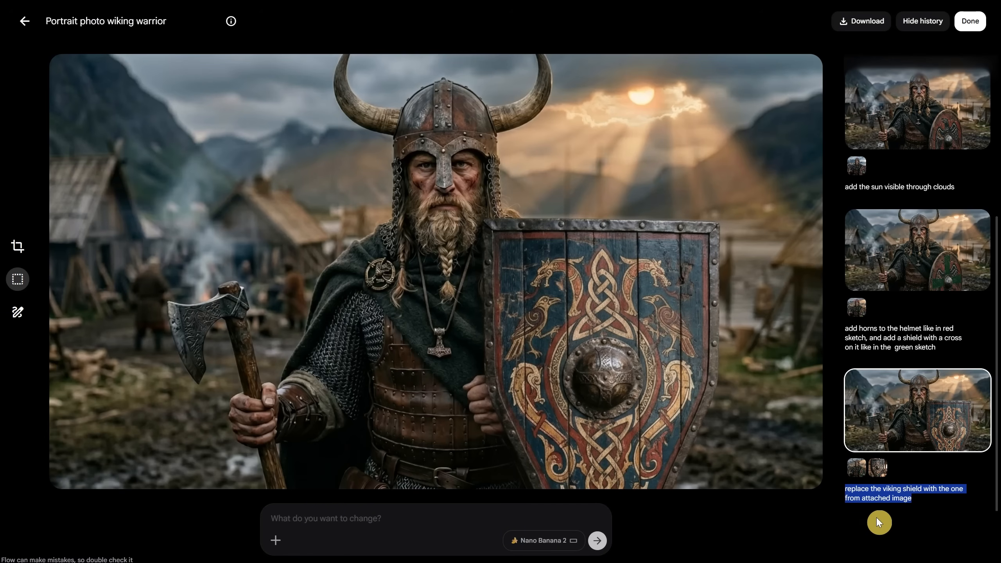
left_click(895, 248)
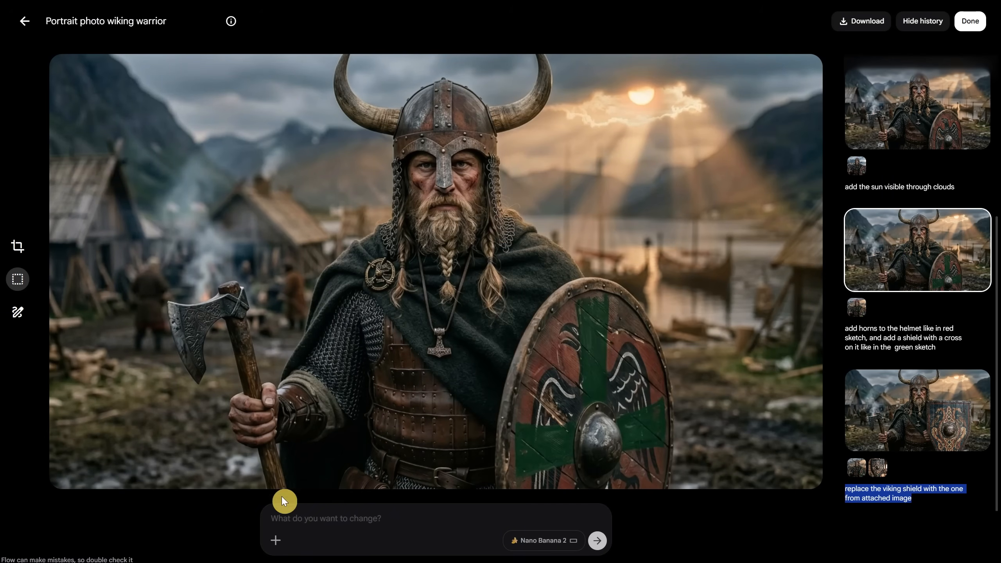
left_click(282, 544)
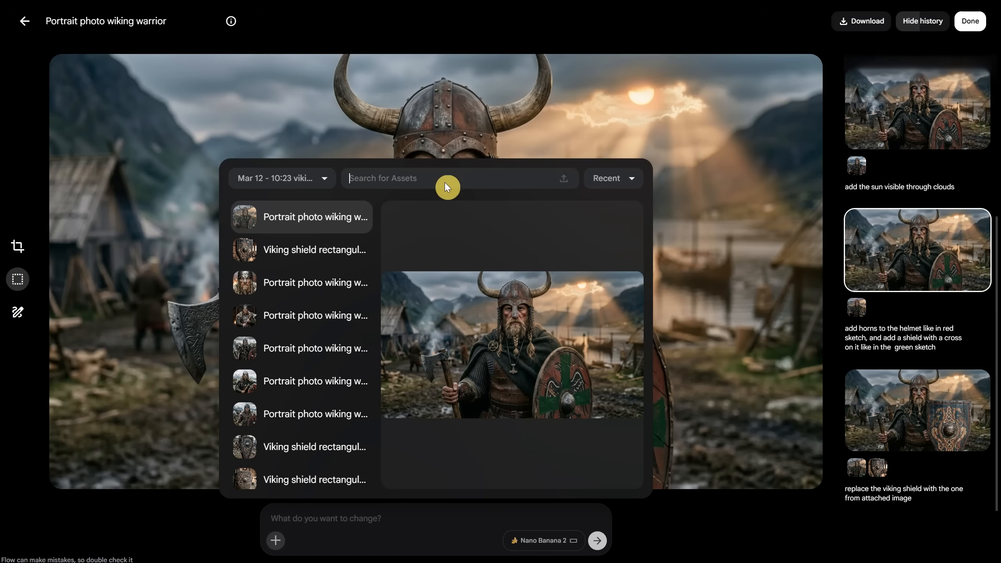
type("shield")
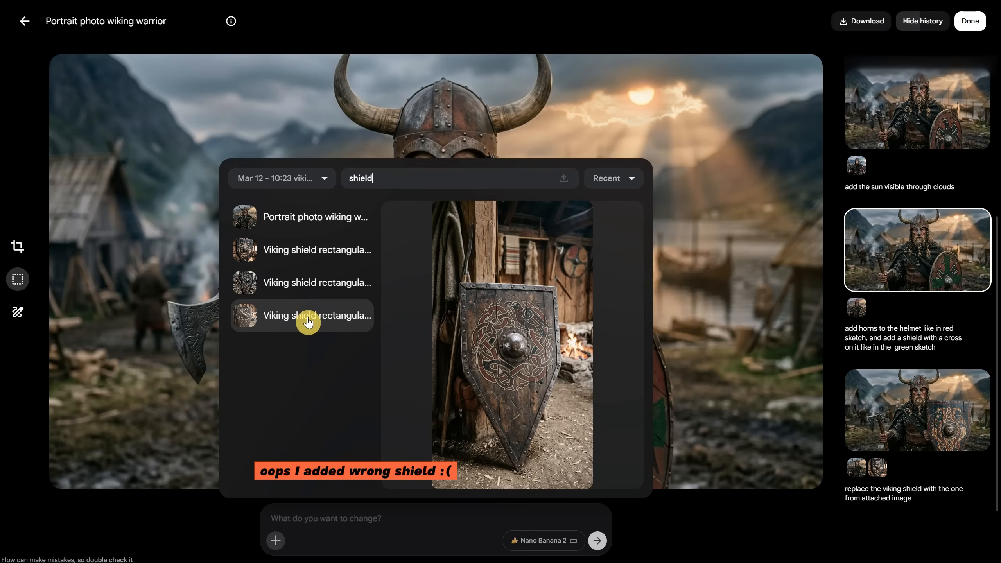
left_click(308, 316)
Run the copied prompt extended with ", make the viking hold the shield in a natural way"
left_click(336, 512)
key("ctrl+v")
type(", make ")
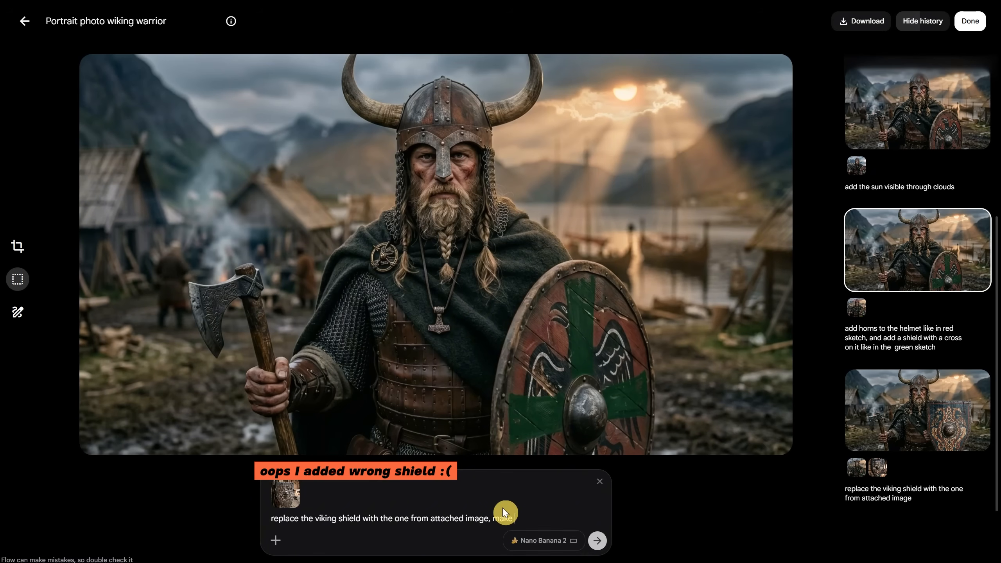
type("the viking hold ")
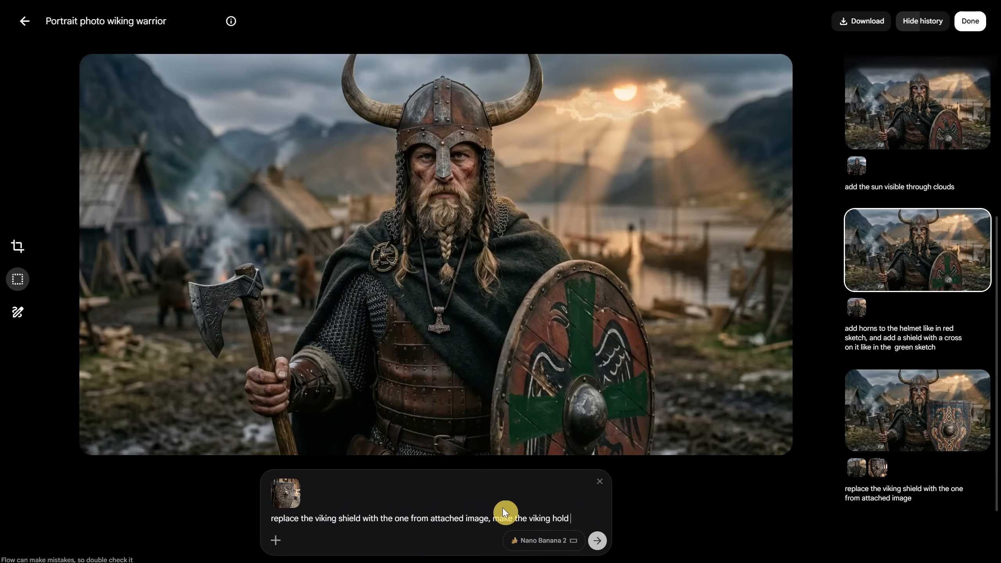
type("the shield in a natural way")
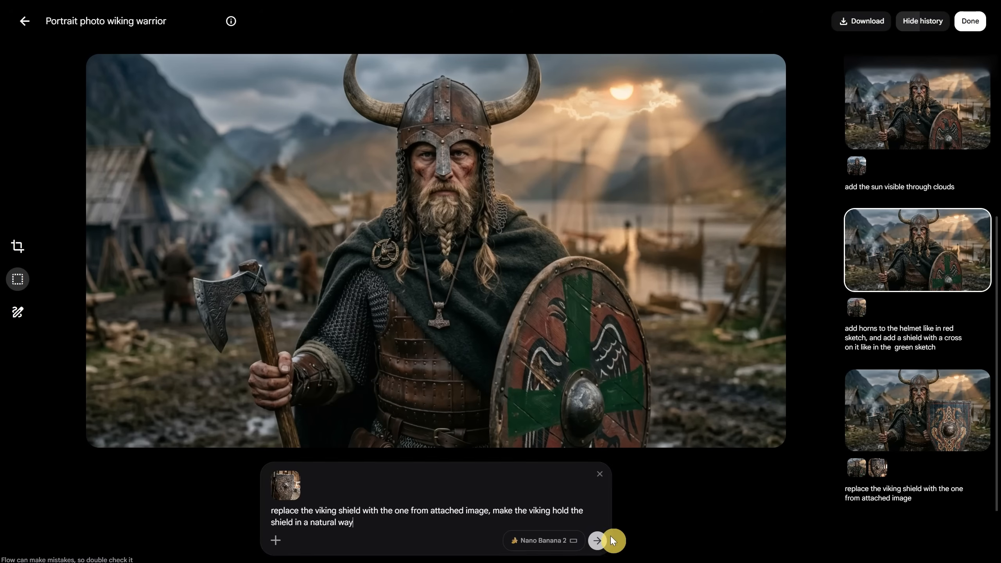
left_click(612, 539)
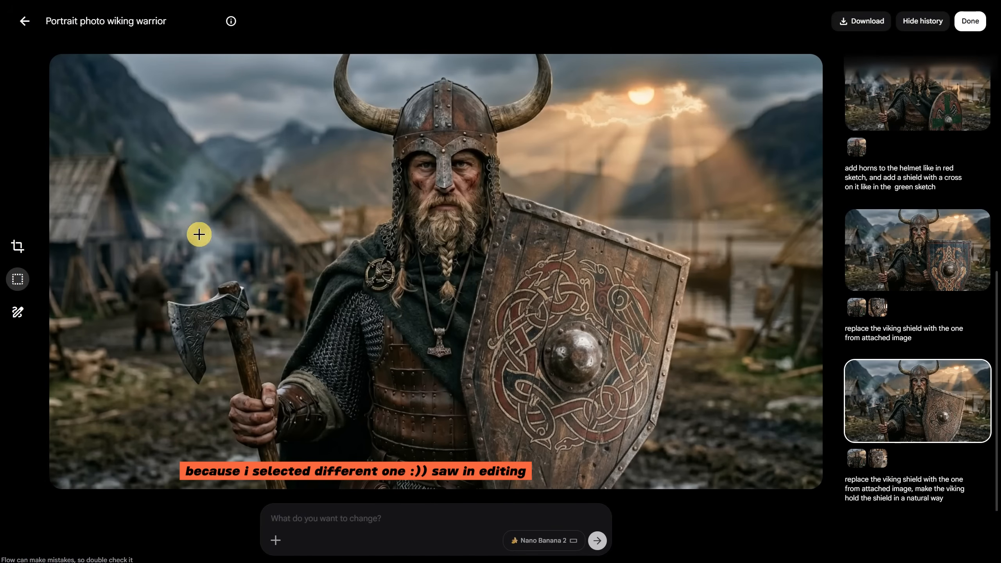
Sketch a lower shield outline in red over the viking and run the edit "move the shield down in the position i sketched in red"
left_click(16, 313)
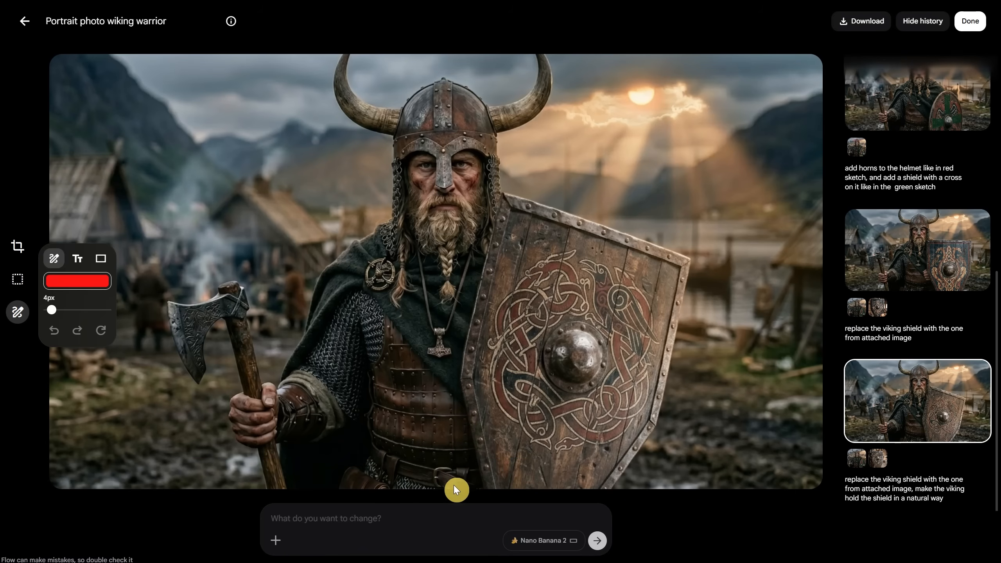
mouse_move(451, 482)
left_mouse_down()
mouse_move(583, 297)
mouse_move(647, 485)
left_mouse_up()
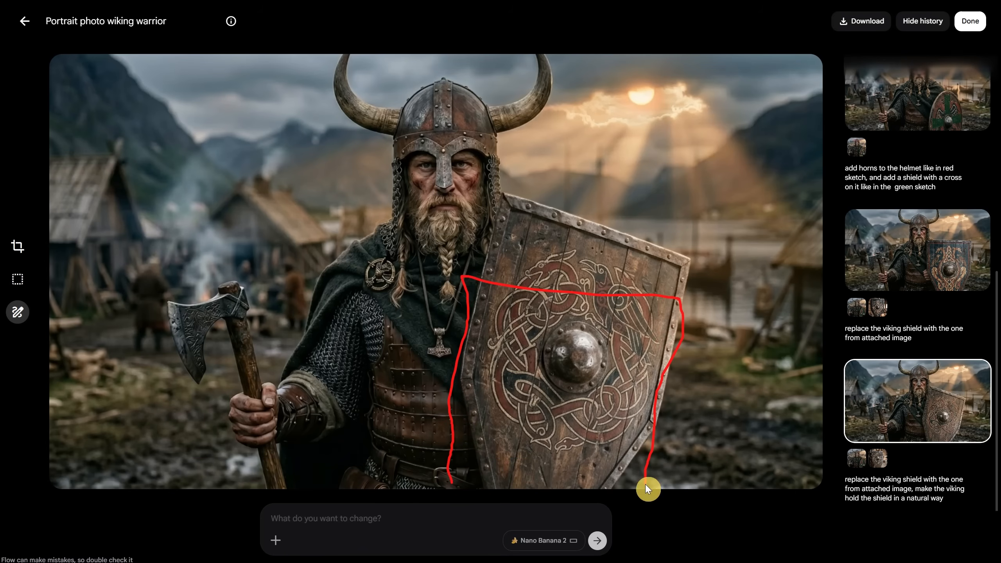
left_click(439, 524)
type("move the shield down in the position i sketched in red")
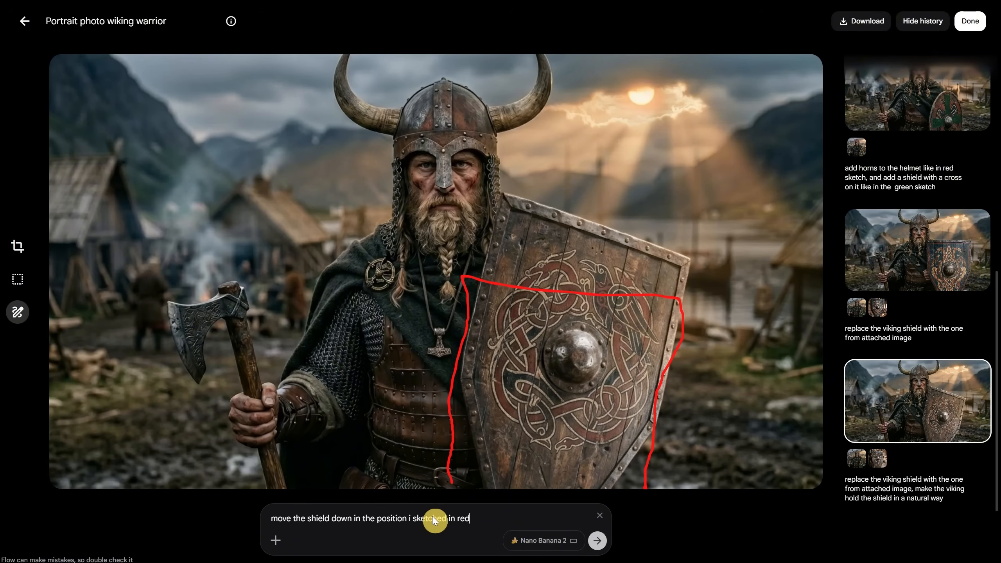
left_click(597, 541)
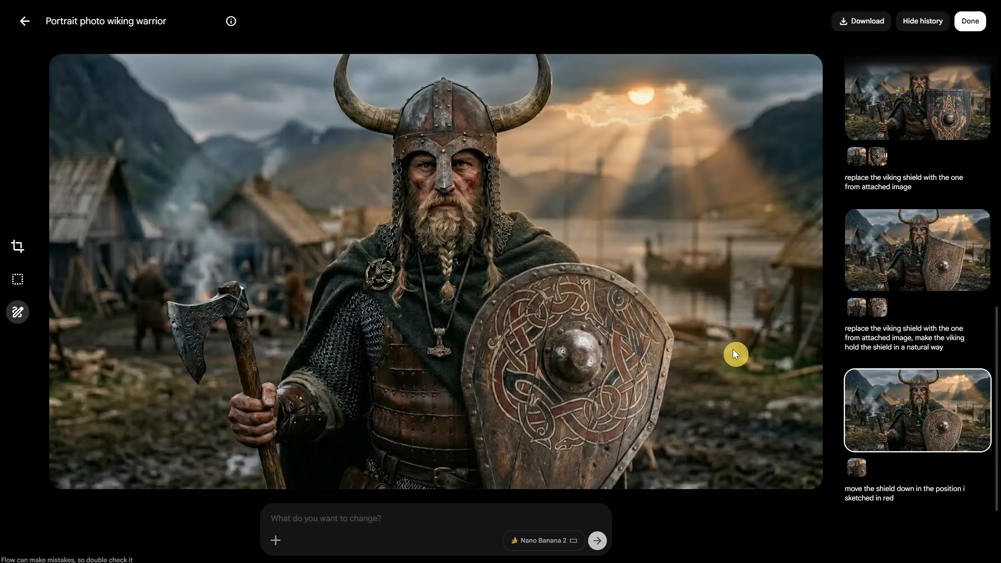
Copy the early "add the sun visible through clouds" version with the eagle shield and paste it as a reference into a new project prompt
left_click(23, 22)
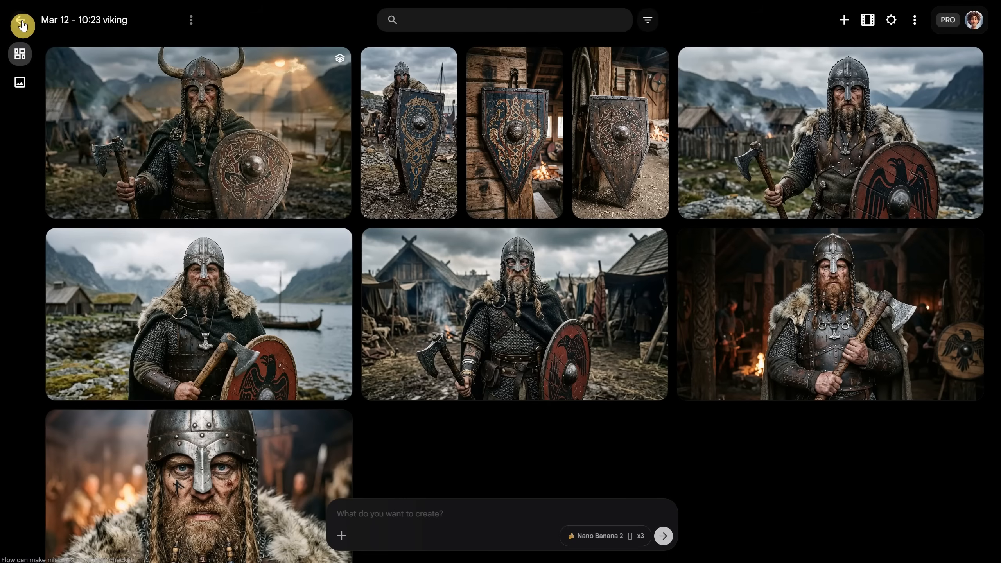
left_click(259, 145)
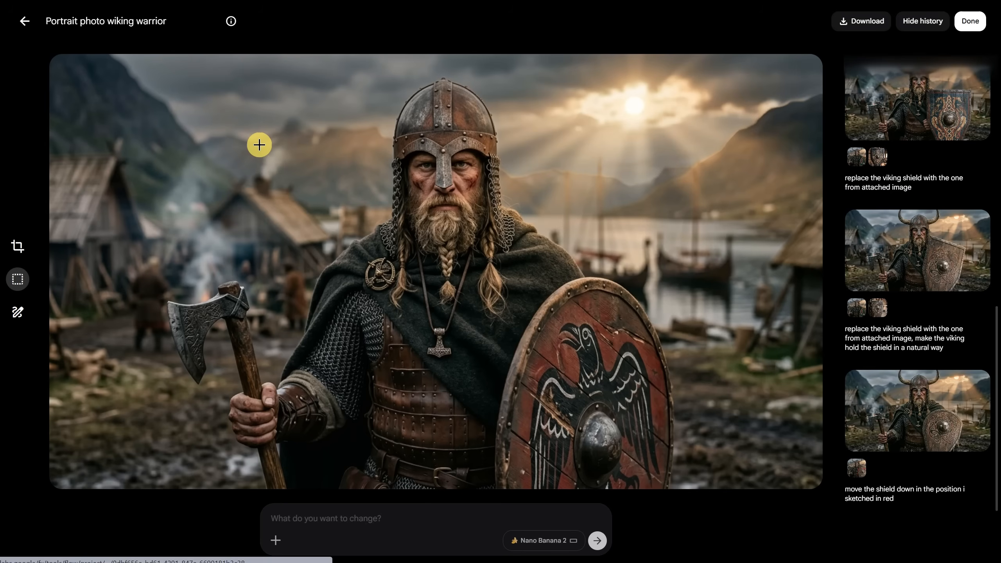
scroll(954, 237, "up", 10)
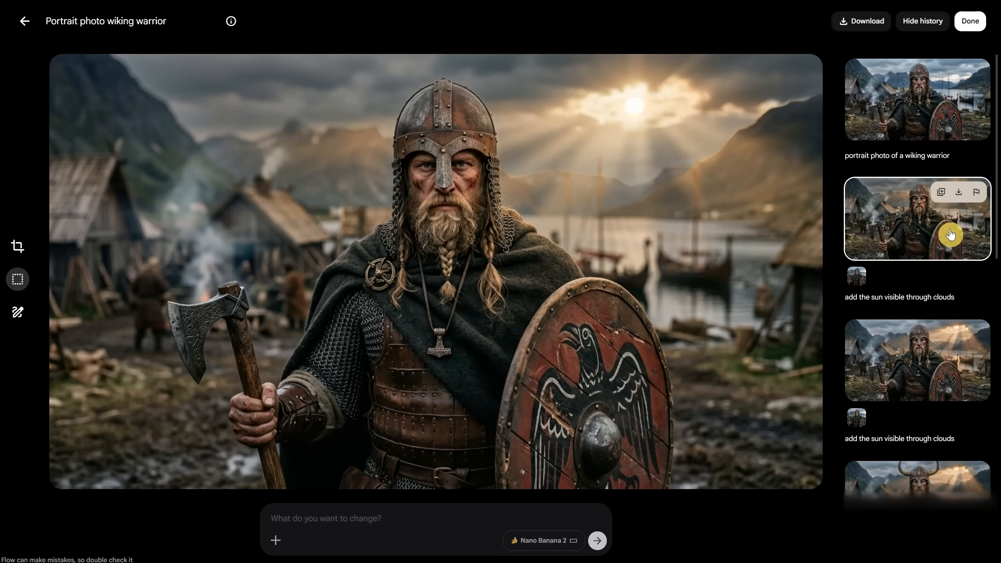
right_click(560, 224)
left_click(598, 256)
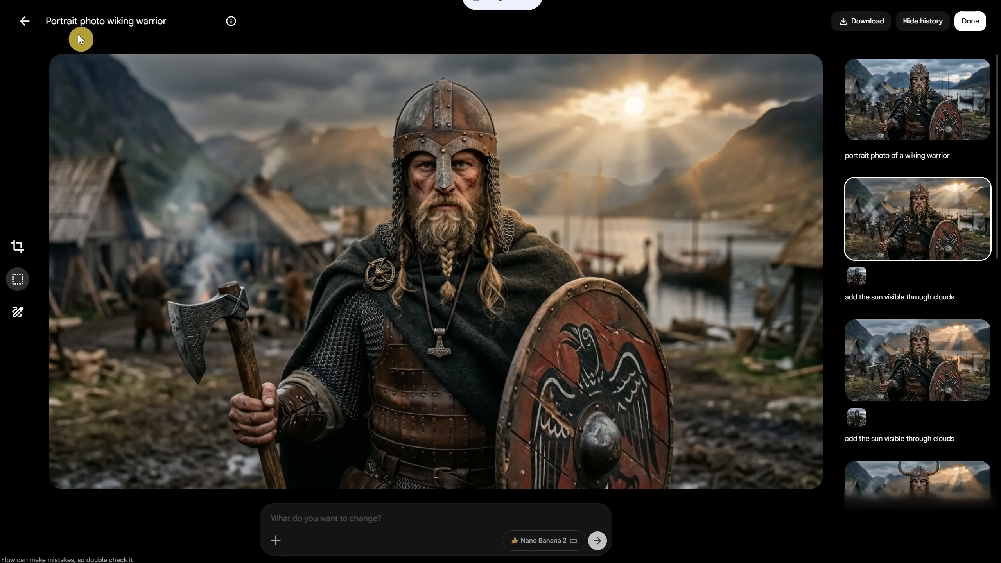
left_click(25, 26)
scroll(484, 192, "down", 5)
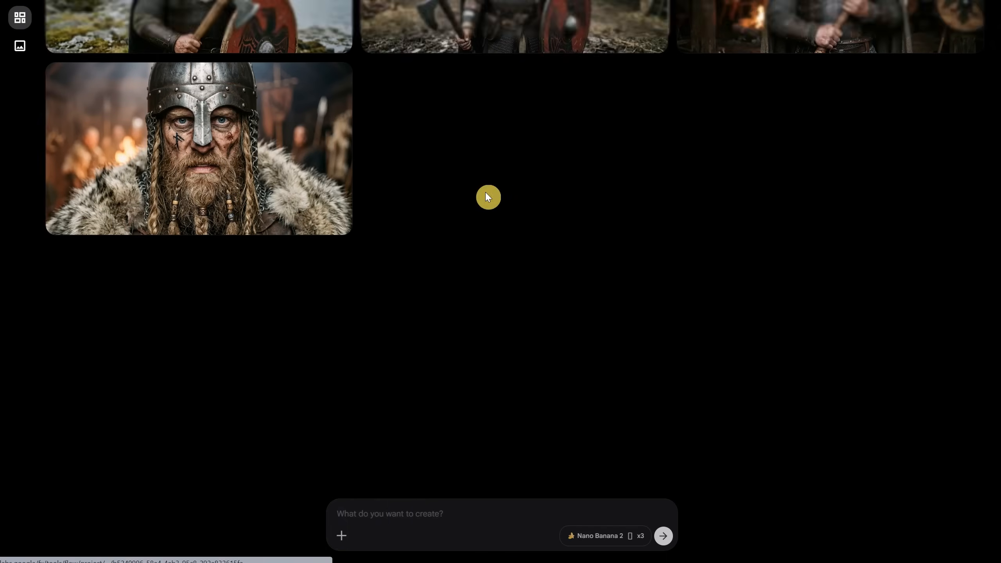
left_click(400, 513)
key("ctrl+v")
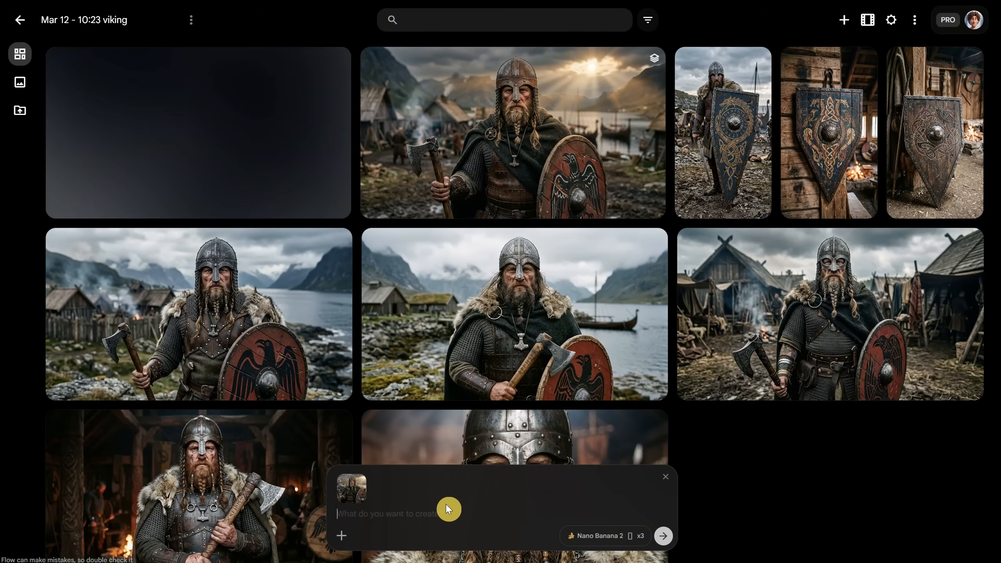
Attach the blue wall-mounted shield as a second reference, searching the project assets for "shield"
left_click(341, 535)
type("shield")
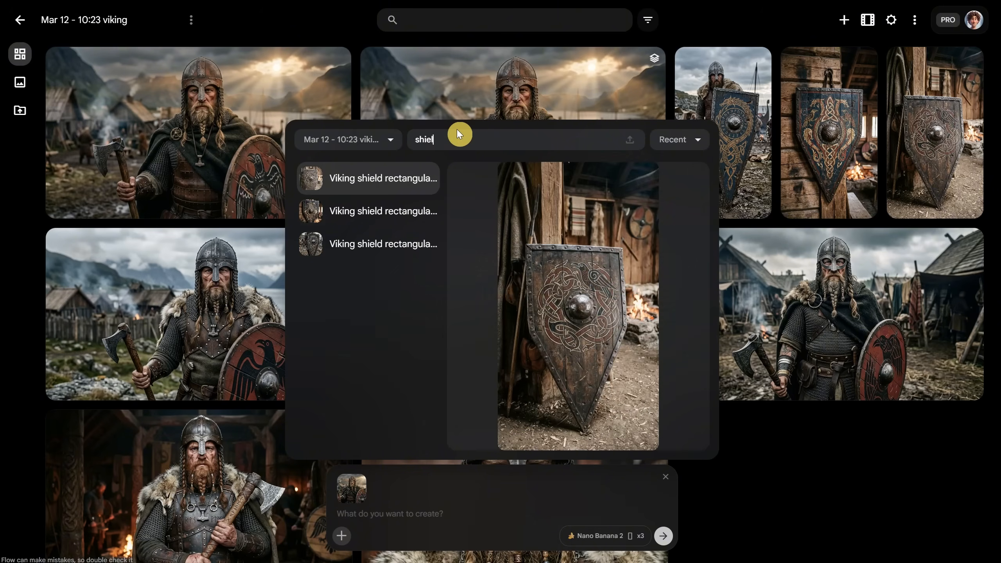
left_click(397, 221)
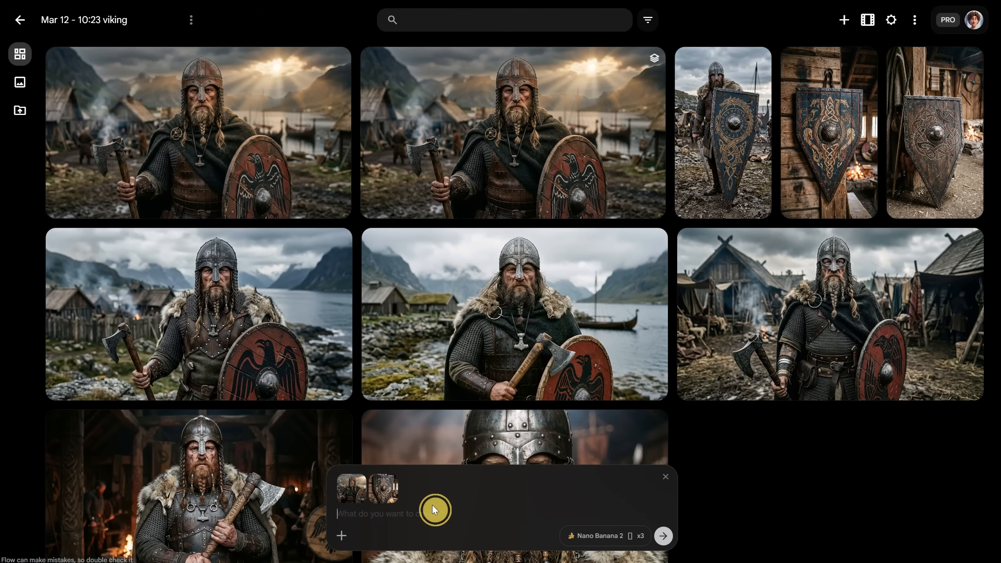
Generate three landscape images with the prompt "the viking warrior is holding the shield from the image"
type("the viking warrior is holding")
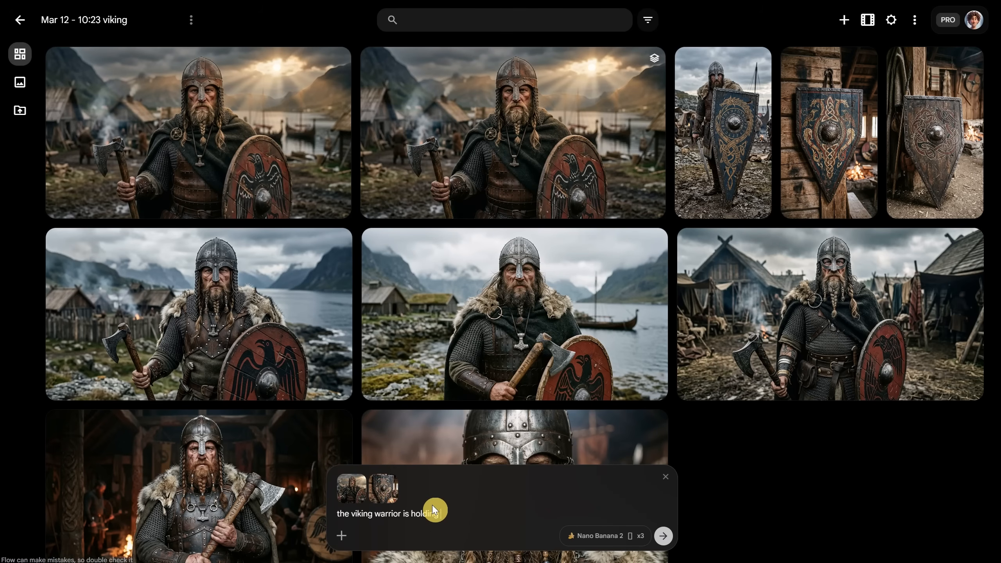
type(" the shield from the image")
left_click(605, 536)
left_click(531, 420)
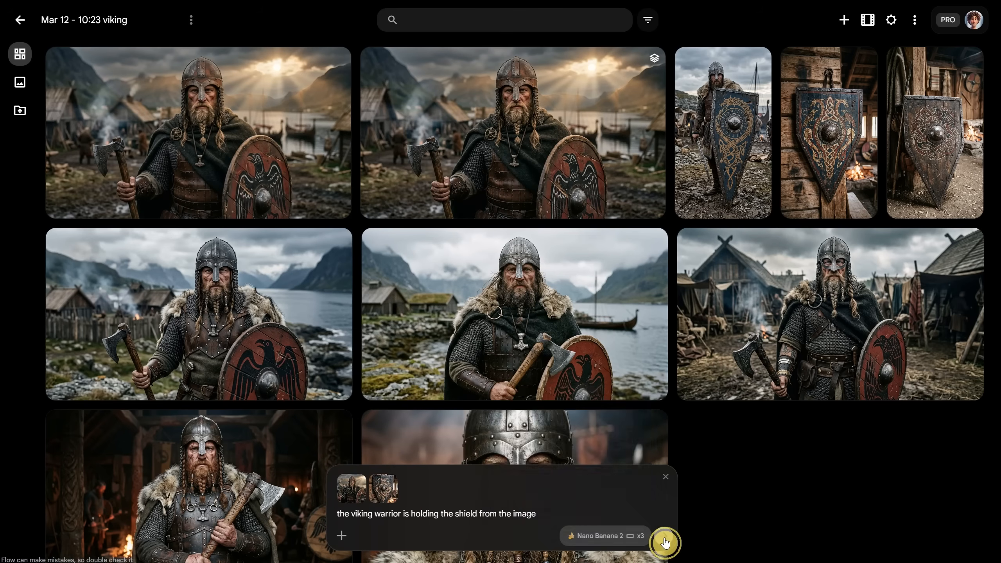
left_click(663, 535)
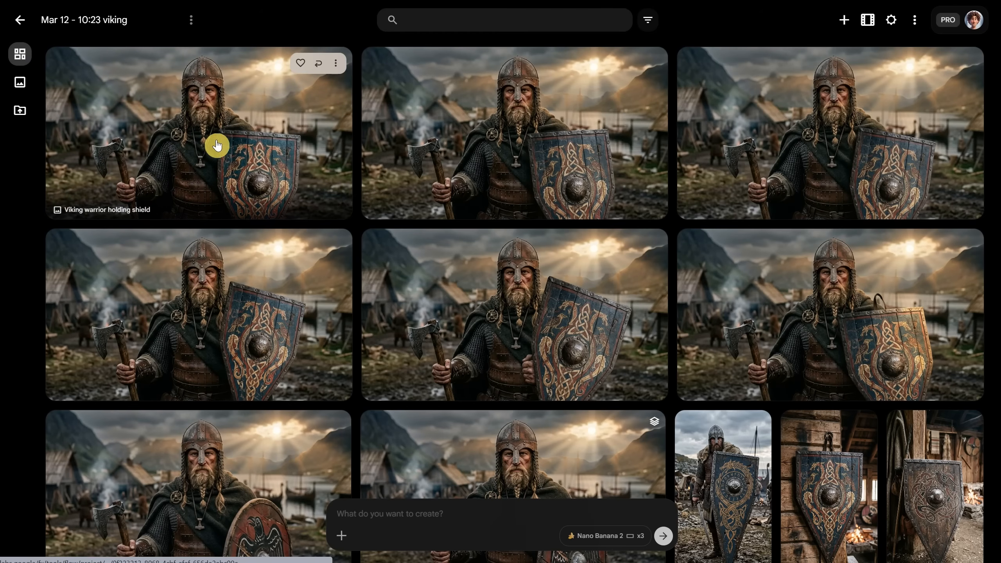
Inspect the first generated viking with the blue shield at full size and mark it as a favorite in the project
left_click(259, 148)
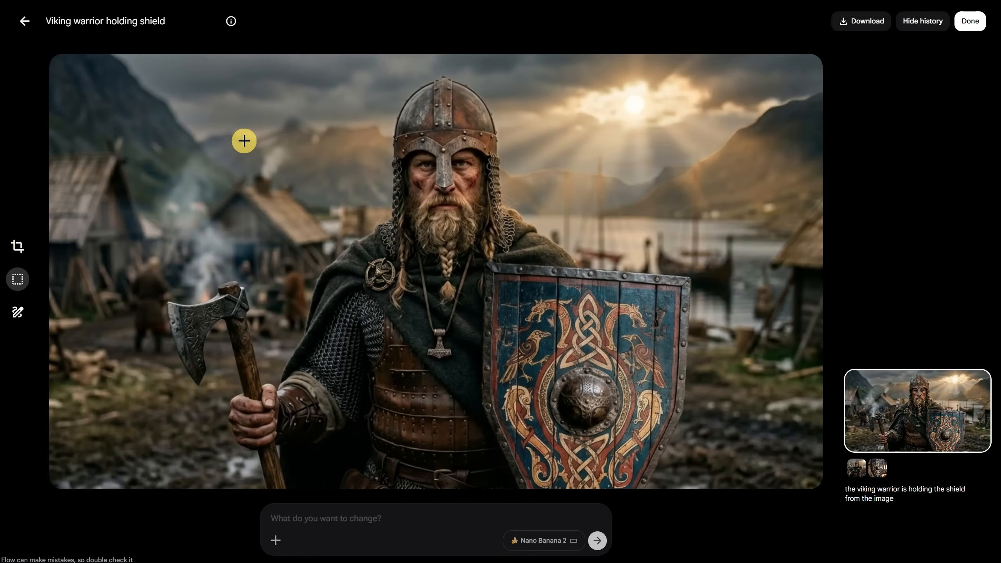
left_click(24, 24)
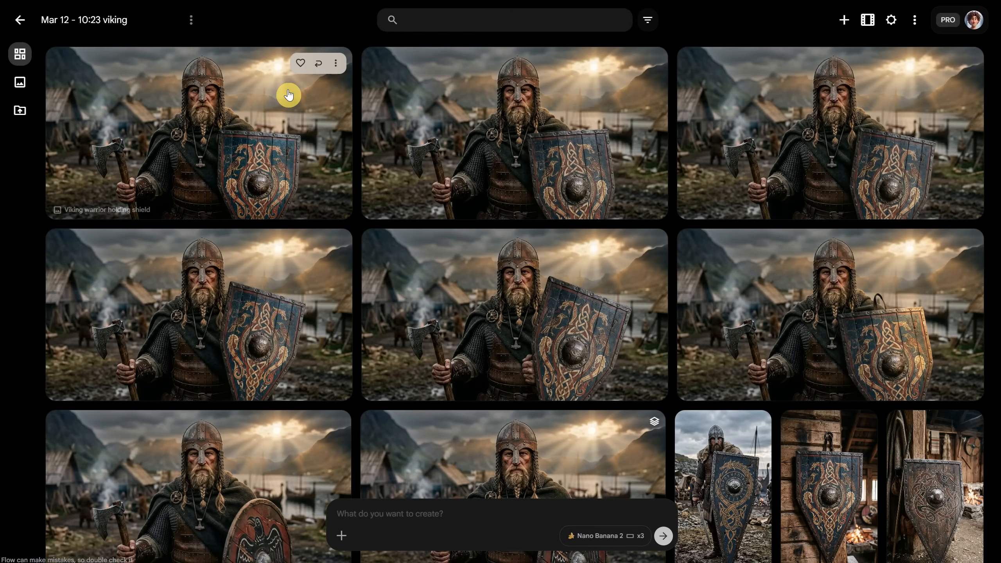
left_click(300, 63)
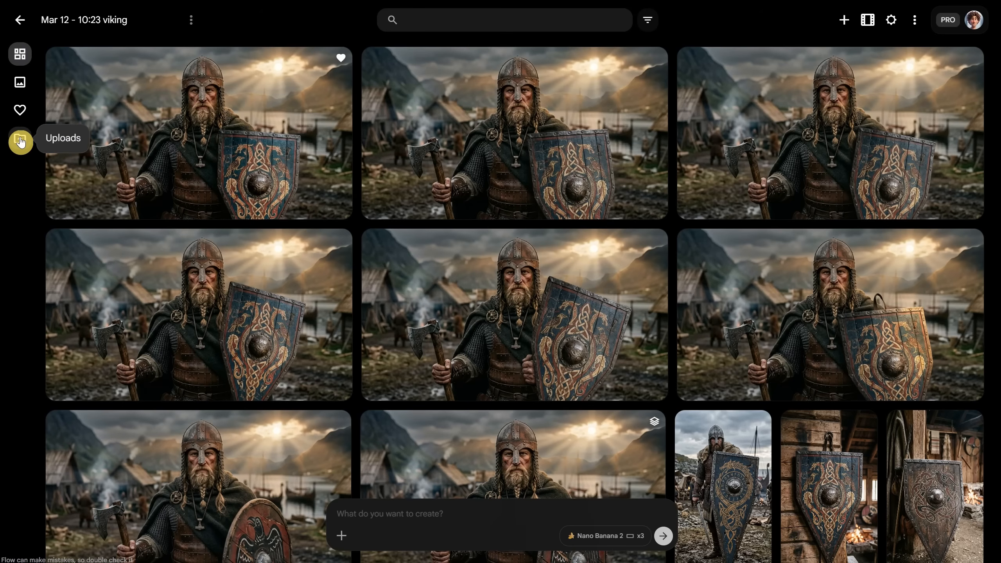
Try the S and L grid sizes in the project view settings and switch Show tile details on and off
left_click(891, 24)
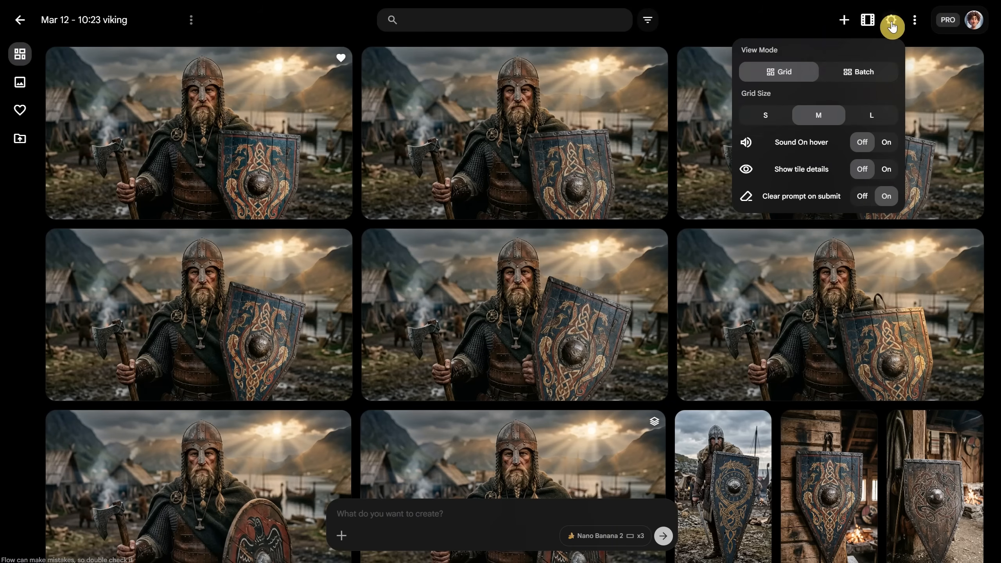
left_click(788, 75)
left_click(787, 75)
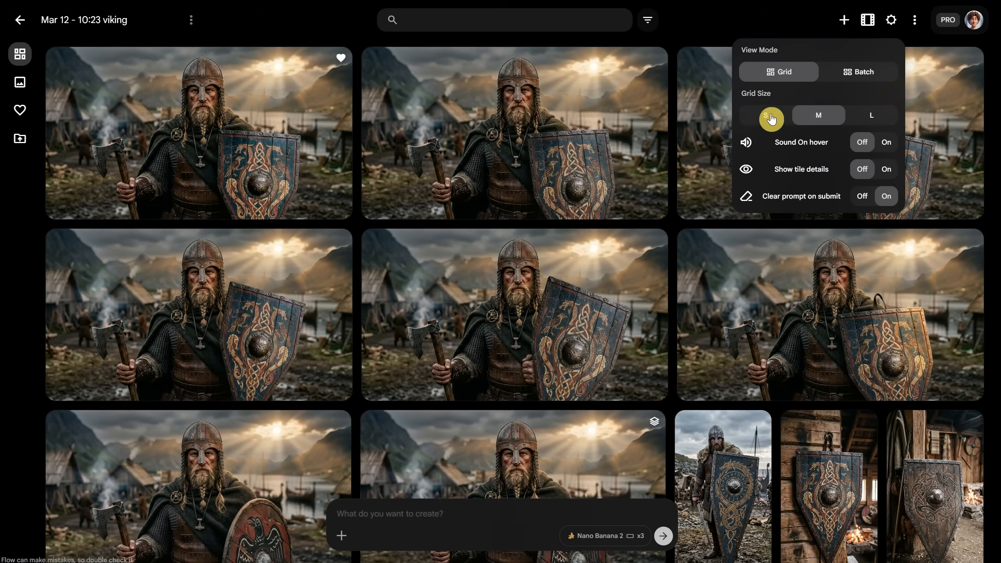
left_click(769, 115)
left_click(869, 116)
left_click(887, 174)
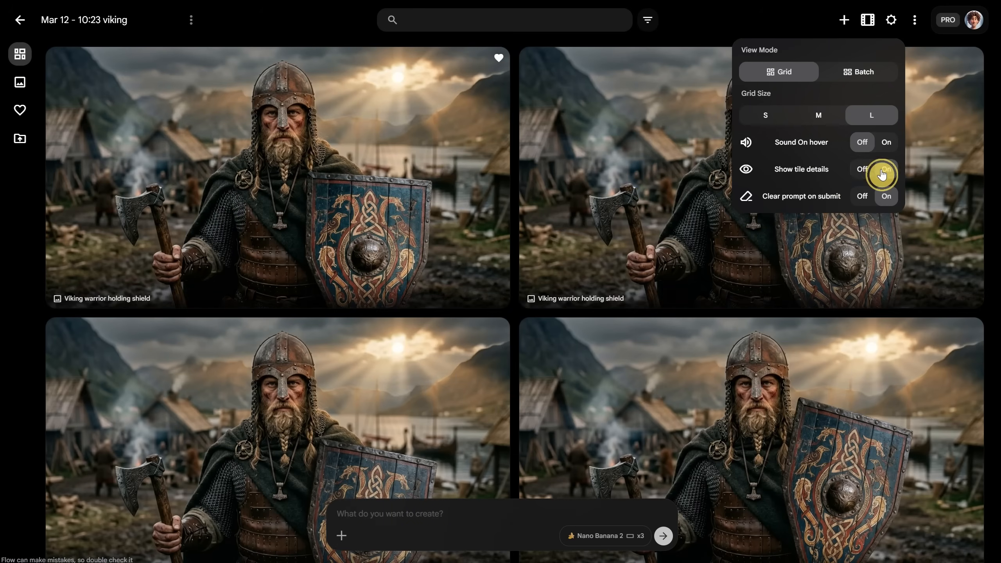
left_click(862, 174)
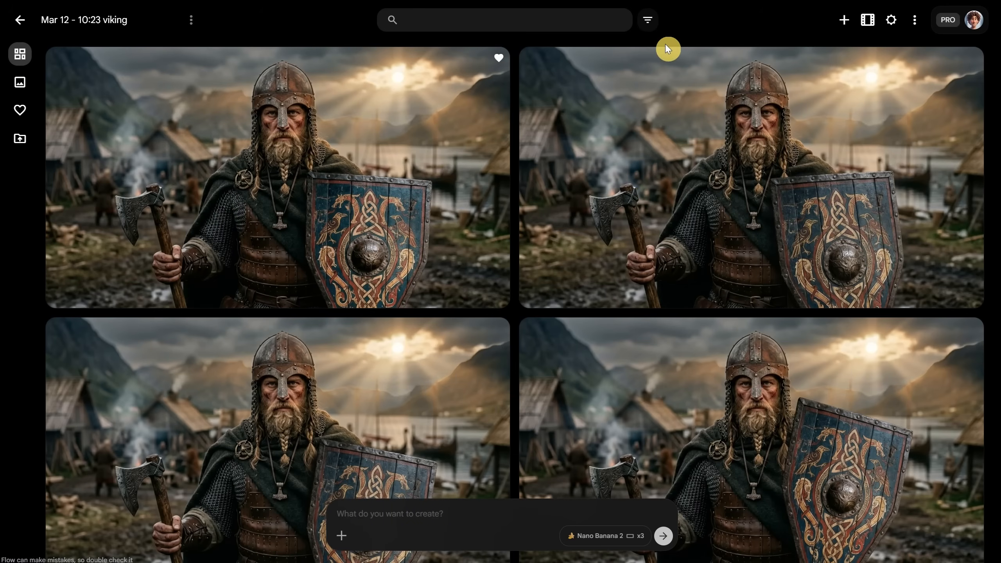
Look through the asset filter options and set the project grid size to M
left_click(648, 22)
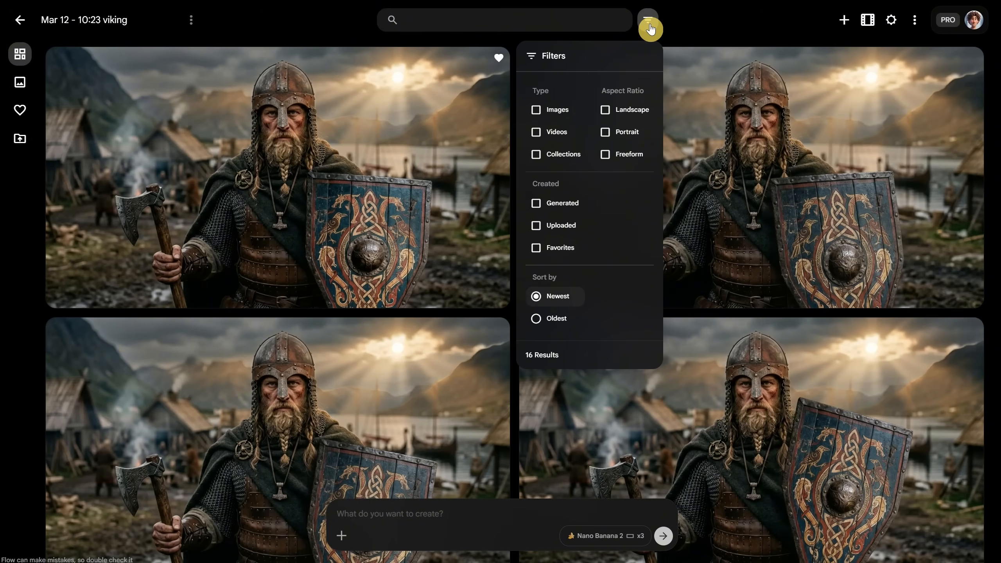
left_click(650, 28)
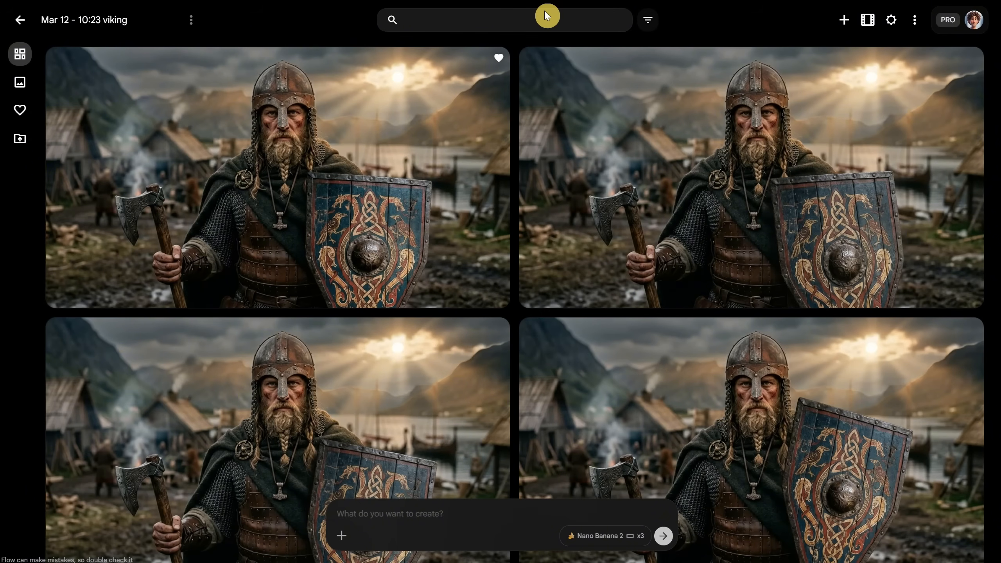
left_click(890, 21)
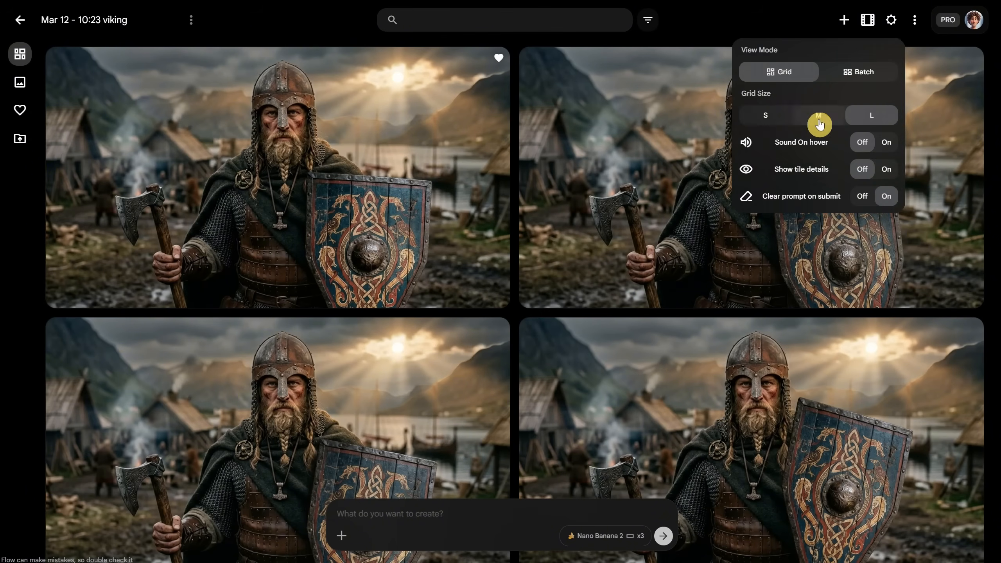
left_click(820, 125)
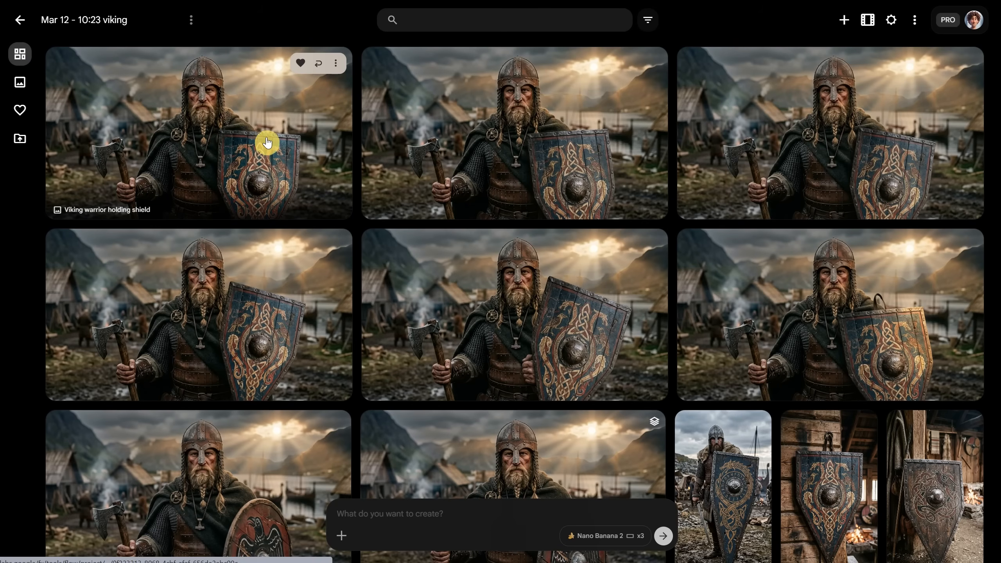
Add the favorited viking to the prompt and enter "dynamic cinematic scene of this warrior on a black unicorn, epic scene, portrait"
left_click(335, 62)
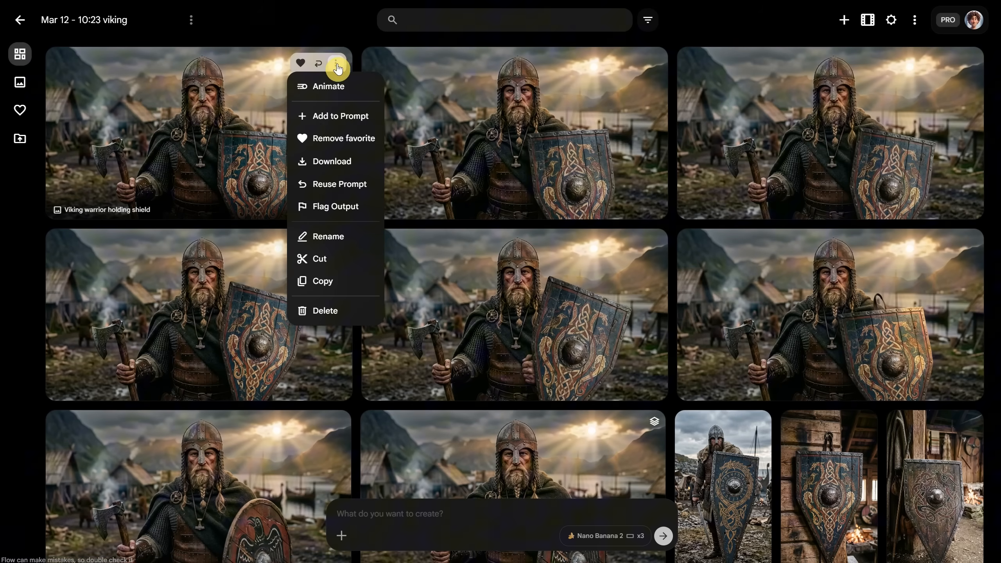
left_click(343, 115)
left_click(392, 511)
type("dy")
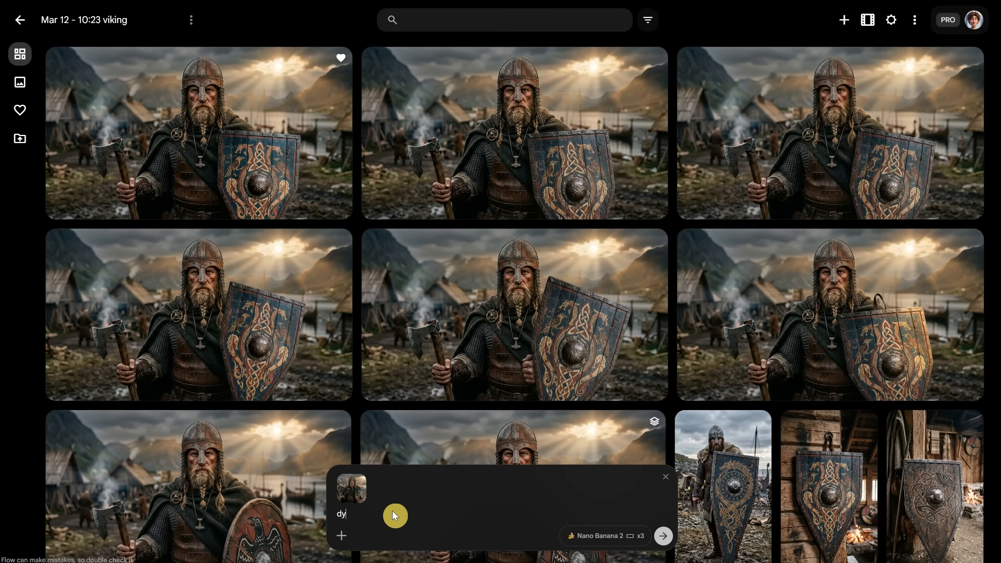
type("namic cinematic scene of this warrior on a black unicorn, epic scene, portrait")
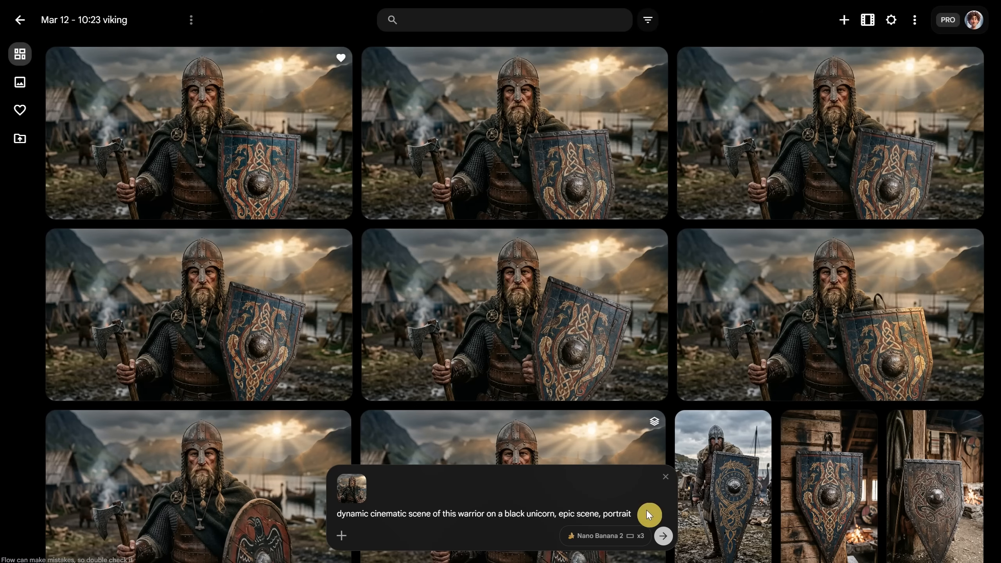
Generate the black unicorn scene, reuse its prompt and reference, and generate a second batch
left_click(663, 535)
left_click(336, 208)
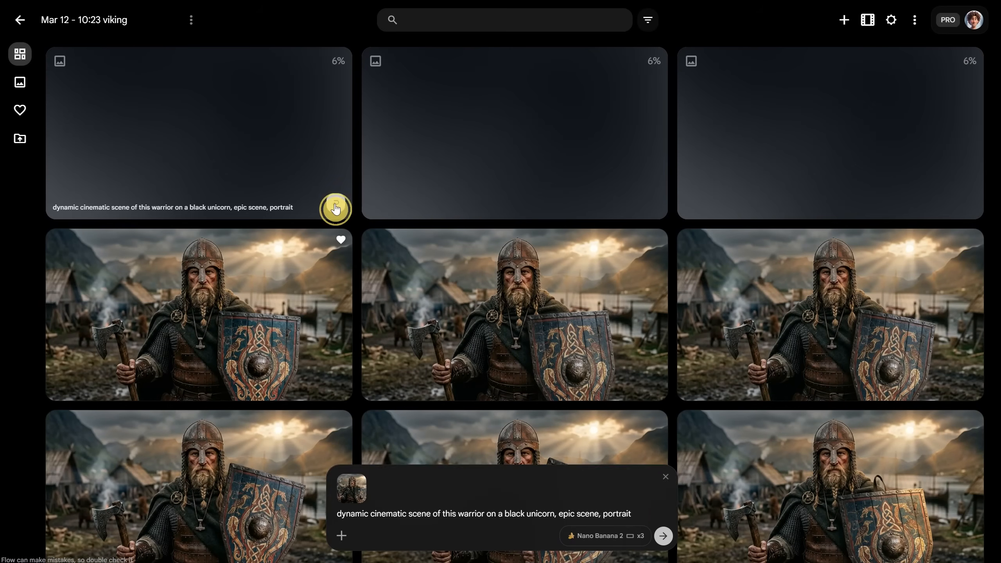
left_click(663, 536)
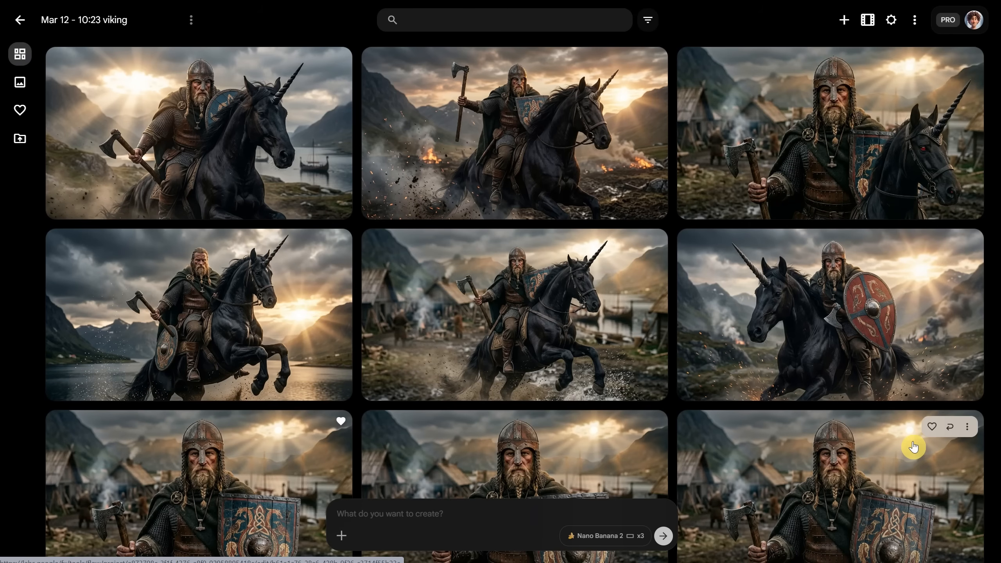
Attach the favorited viking and the blue wall-mounted shield as references for a new prompt
scroll(337, 307, "down", 4)
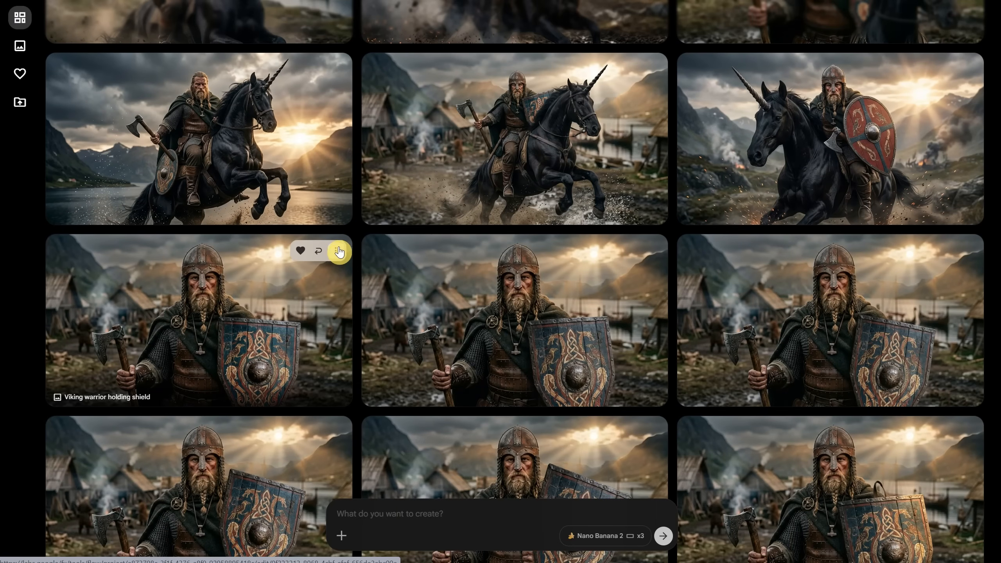
left_click(339, 252)
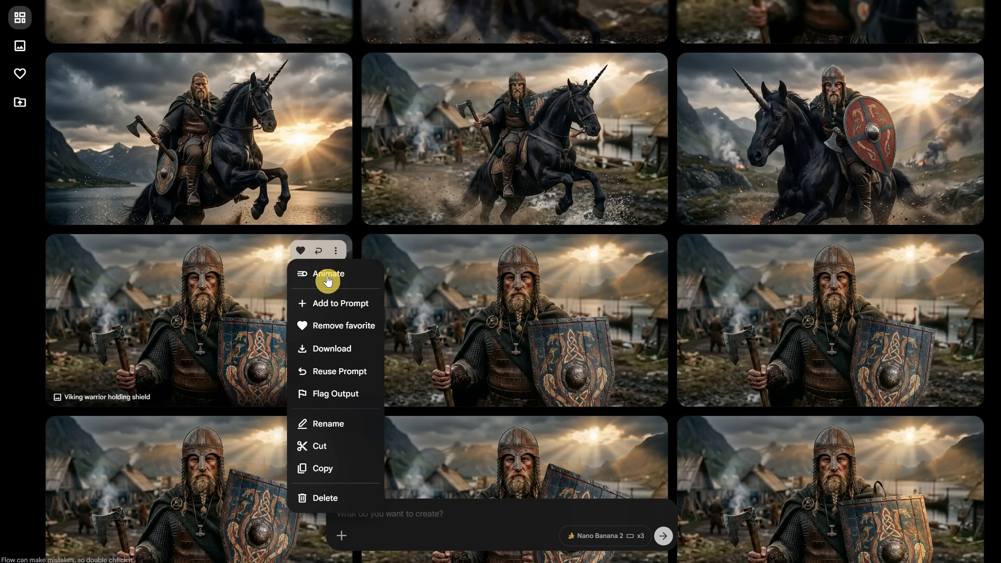
left_click(331, 302)
left_click(342, 536)
left_click(473, 136)
left_click(416, 184)
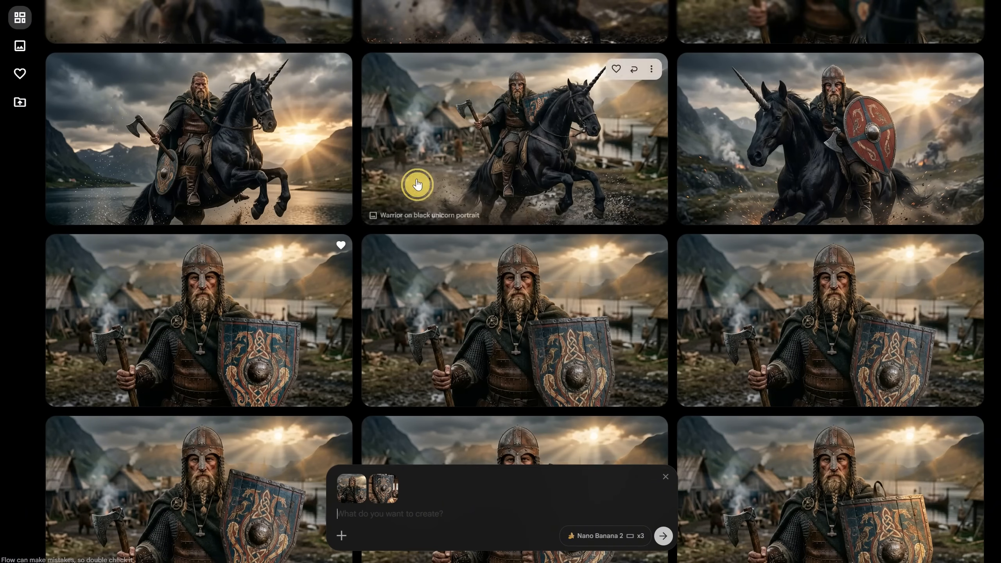
left_click(443, 513)
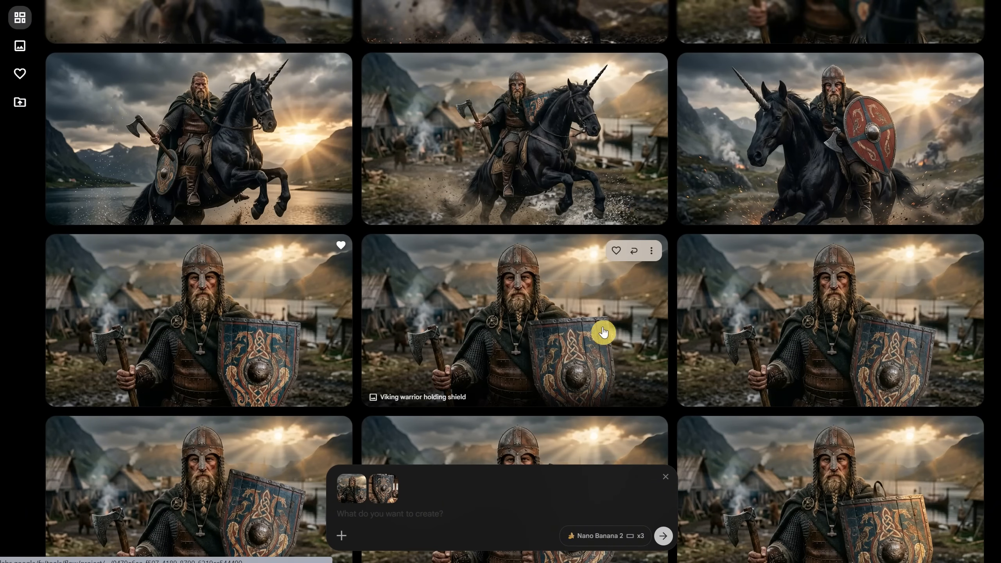
Reuse the prompt of the rearing black unicorn scene and attach the wall-mounted blue viking shield as a second reference
mouse_move(637, 108)
left_click(632, 71)
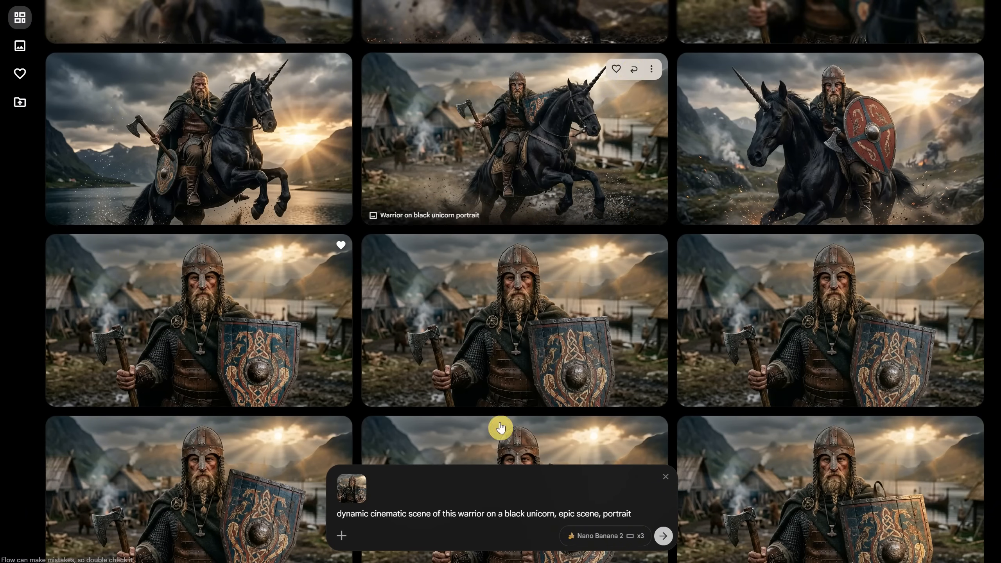
left_click(340, 538)
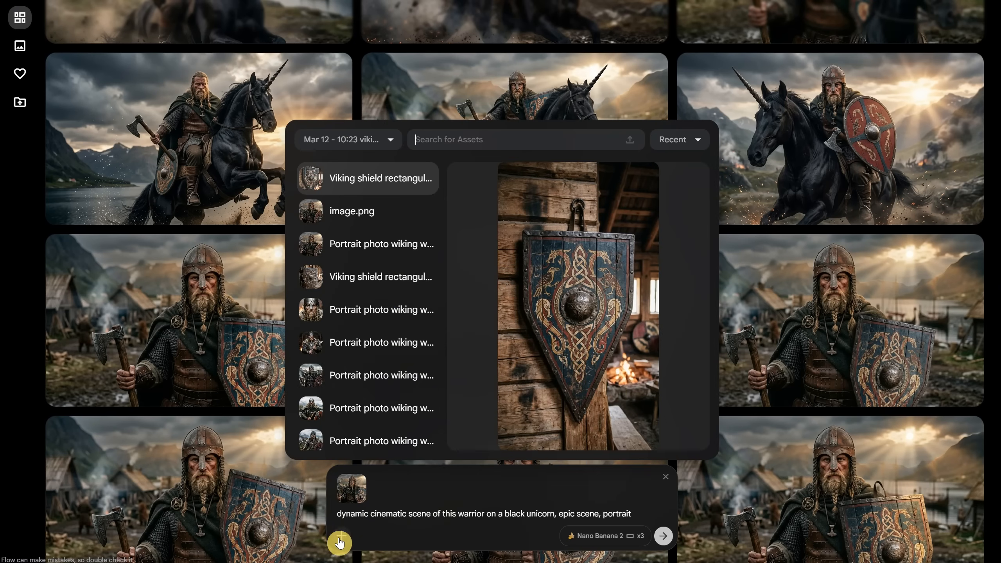
left_click(394, 182)
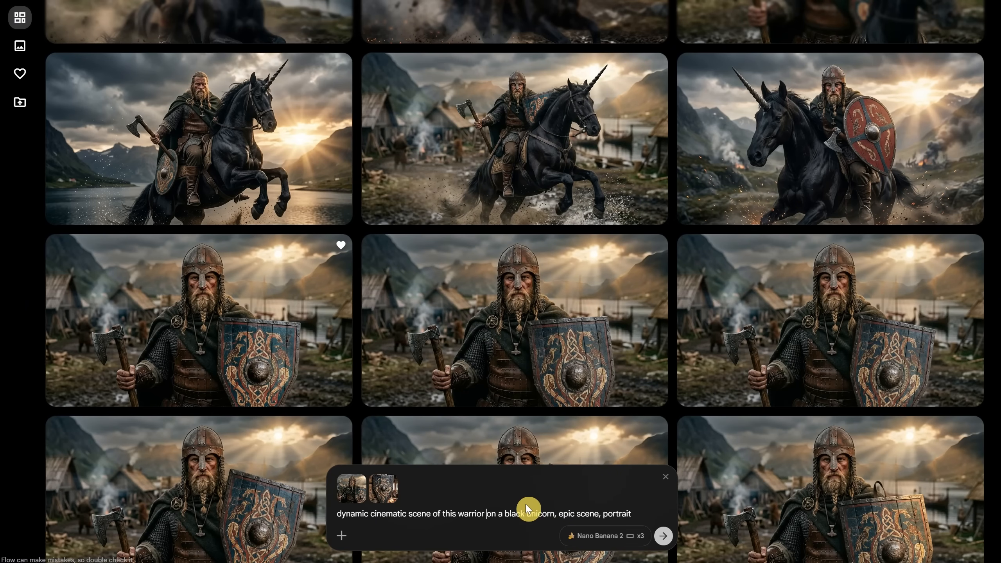
Edit the prompt to add "with the shield on the side," after "warrior" and ", with one axe in his hand" at the end
type("with the shield on the size")
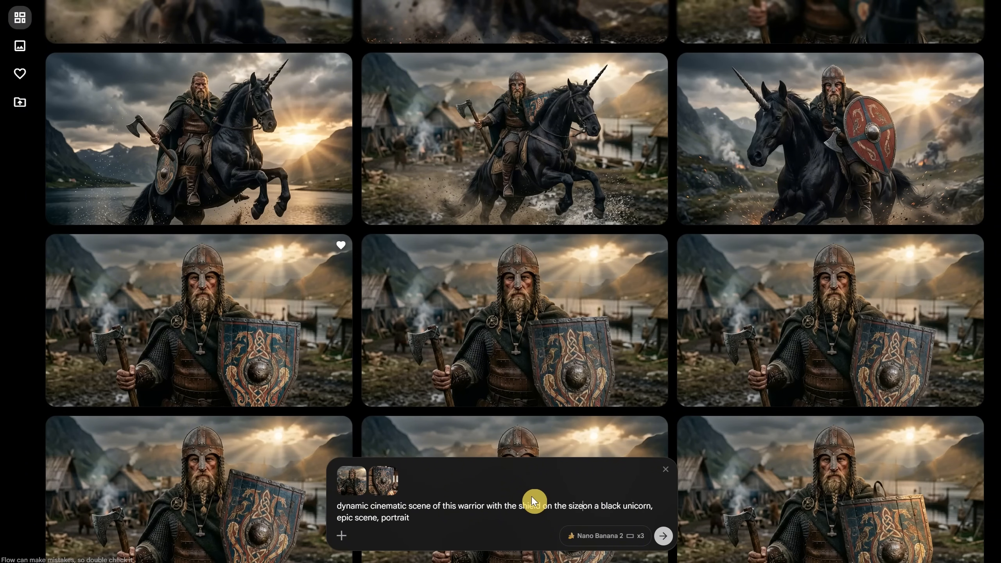
key("BackSpace")
key("BackSpace")
type("de,")
key("ctrl+End")
type(", with one axe in his han")
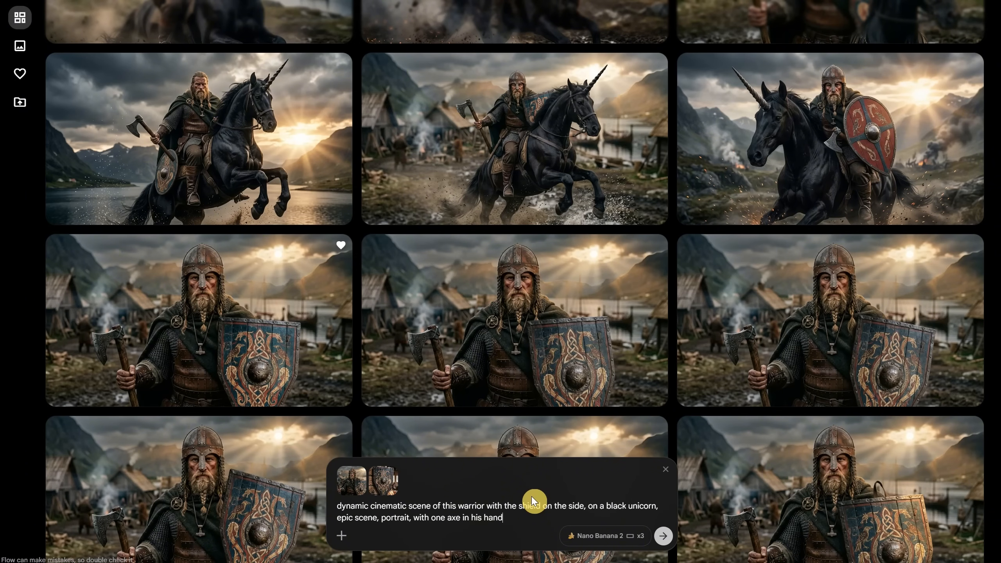
Generate two batches of the shield-and-axe unicorn scene and inspect the close-up of the warrior beside the unicorn
left_click(666, 538)
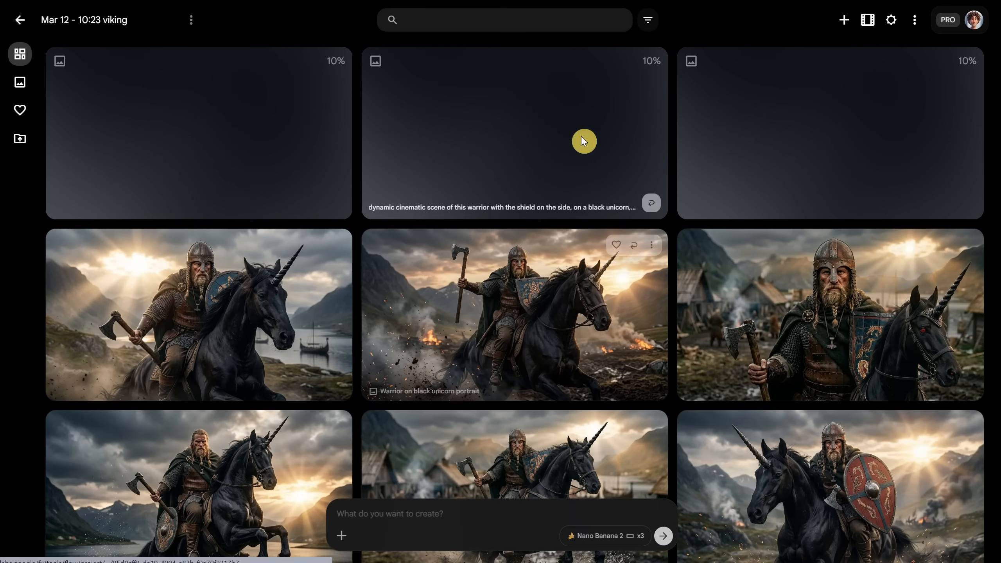
left_click(652, 202)
left_click(663, 536)
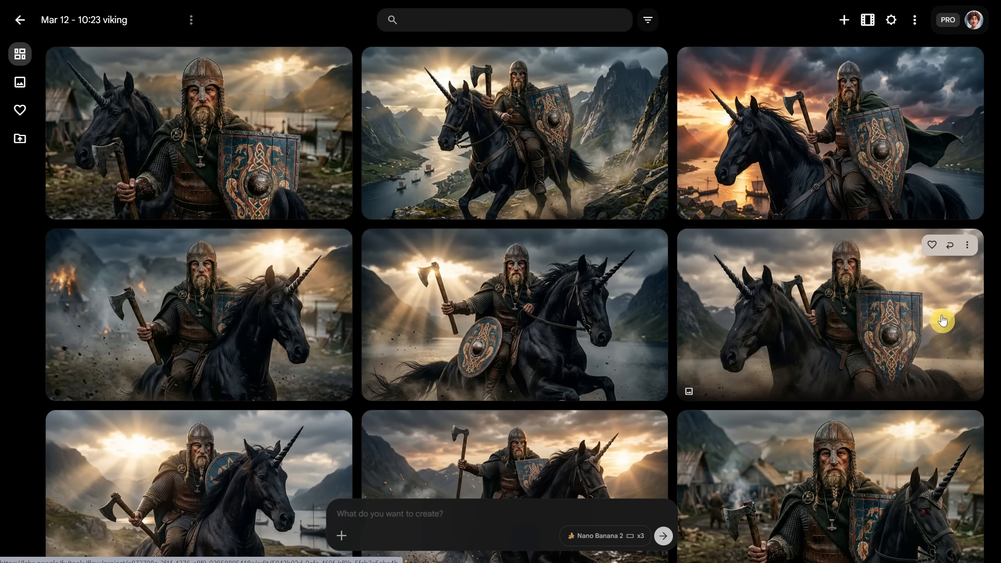
left_click(291, 151)
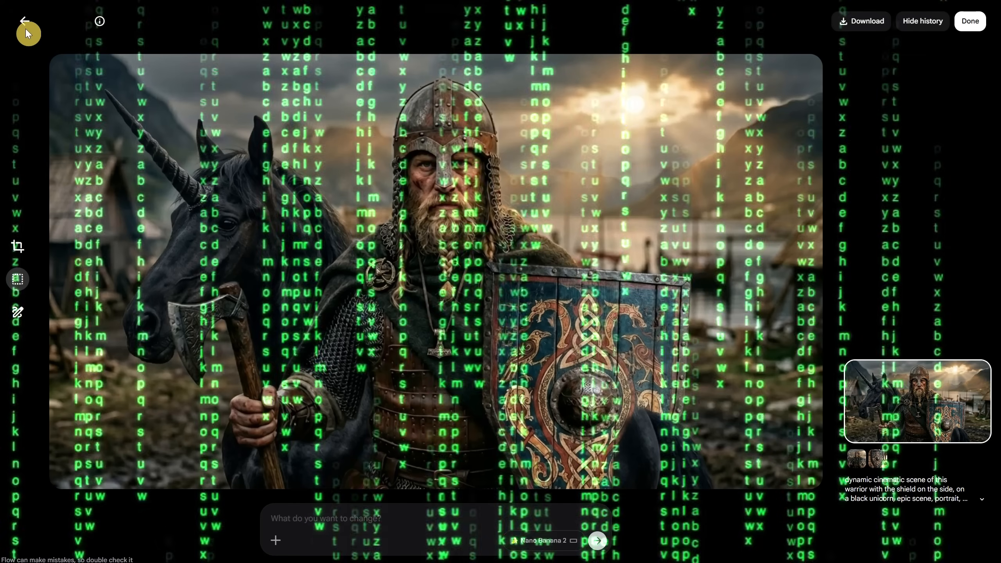
left_click(27, 26)
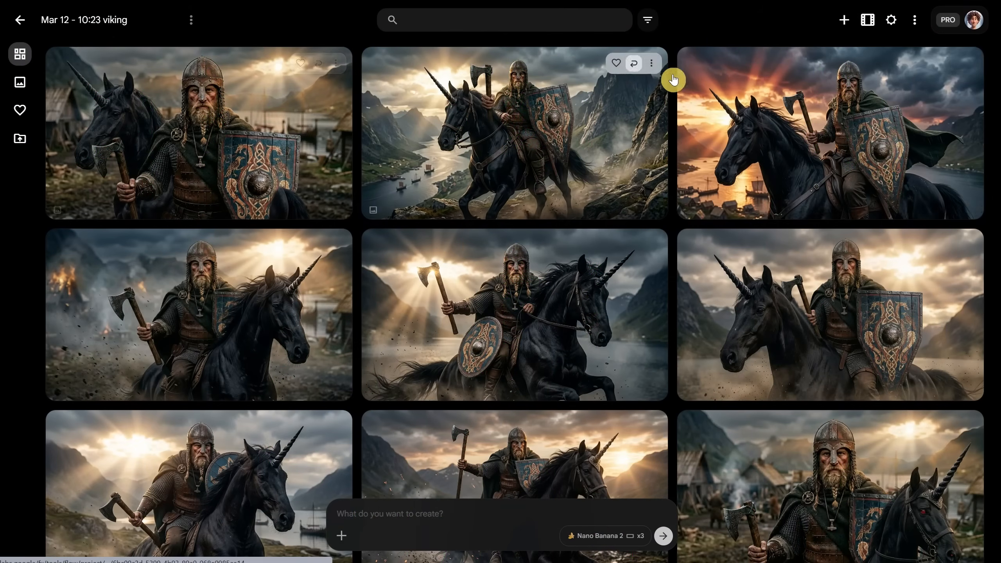
Open the red sunset unicorn scene and generate an edit with "make it look like a winter scene, improve the quality, fix mistakes"
left_click(813, 163)
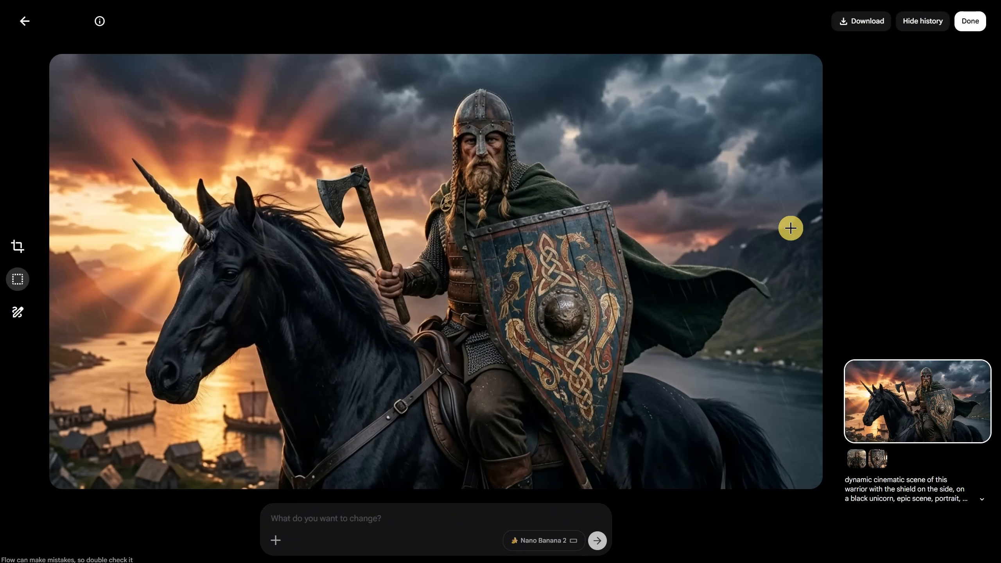
left_click(407, 512)
type("make it look like a ")
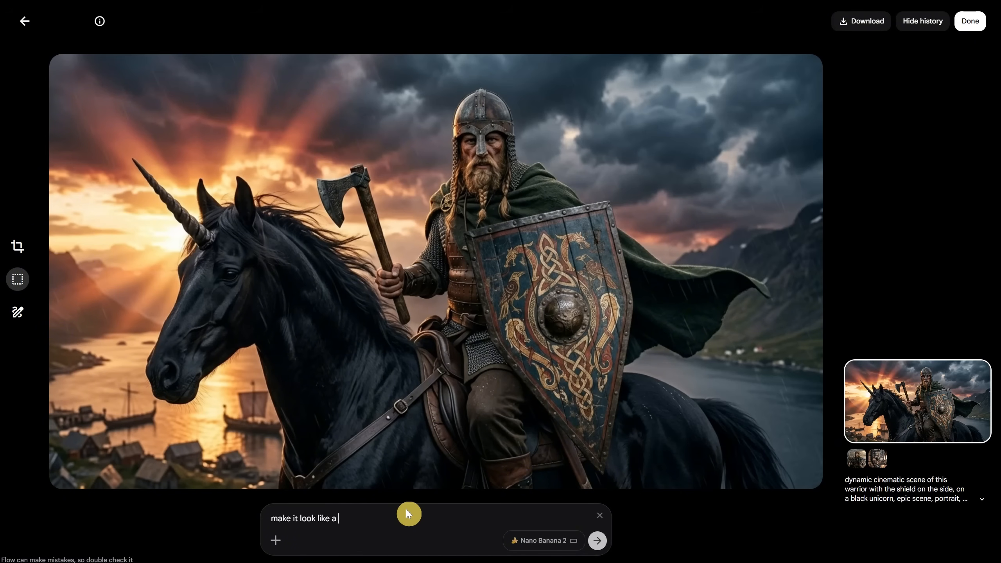
type("winter scene, improve the quality, fix mistakes")
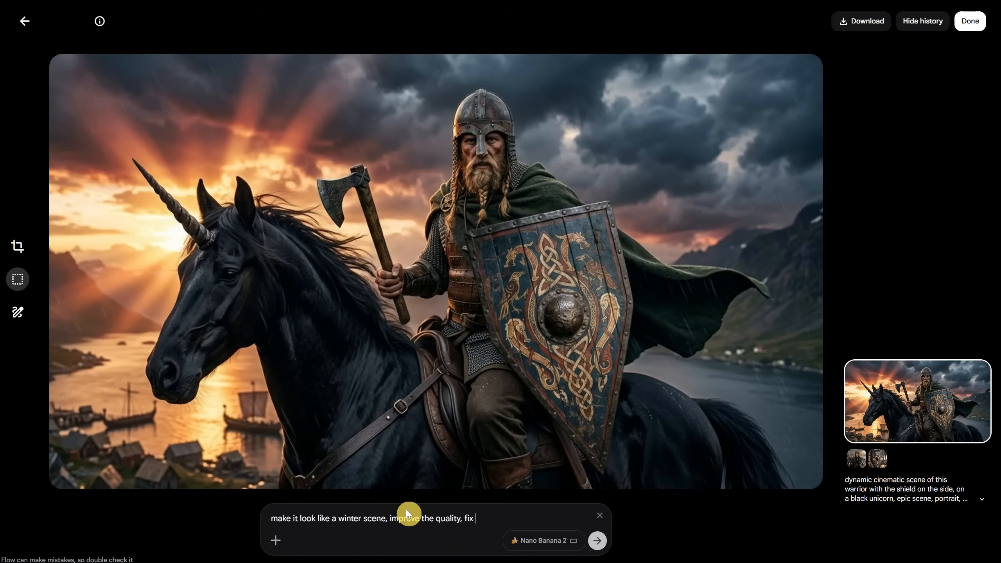
left_click(597, 541)
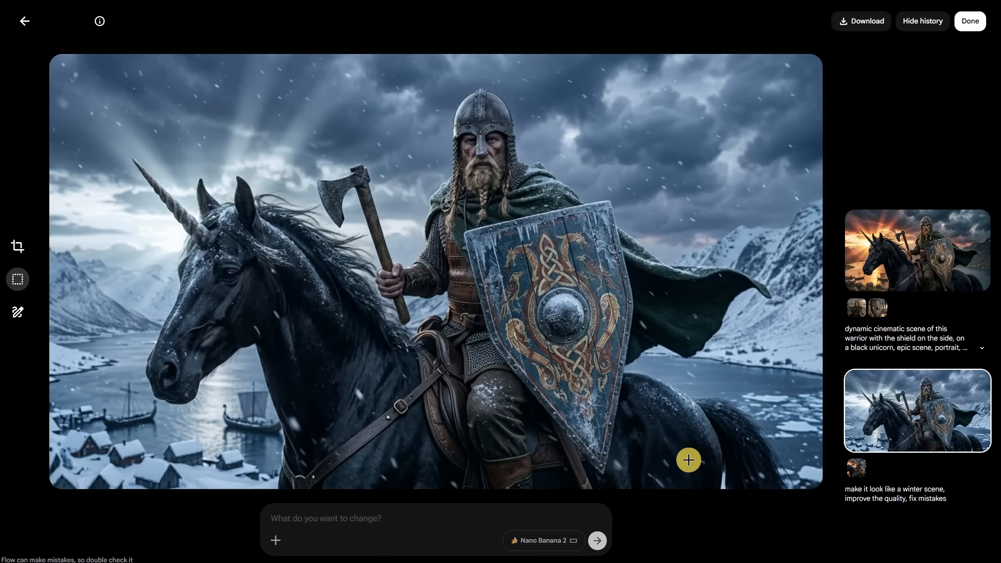
Generate two follow-up images from the winter scene with "create next scene that will come naturally after this one"
left_click(367, 536)
type("create next scene that will come naturally after this one")
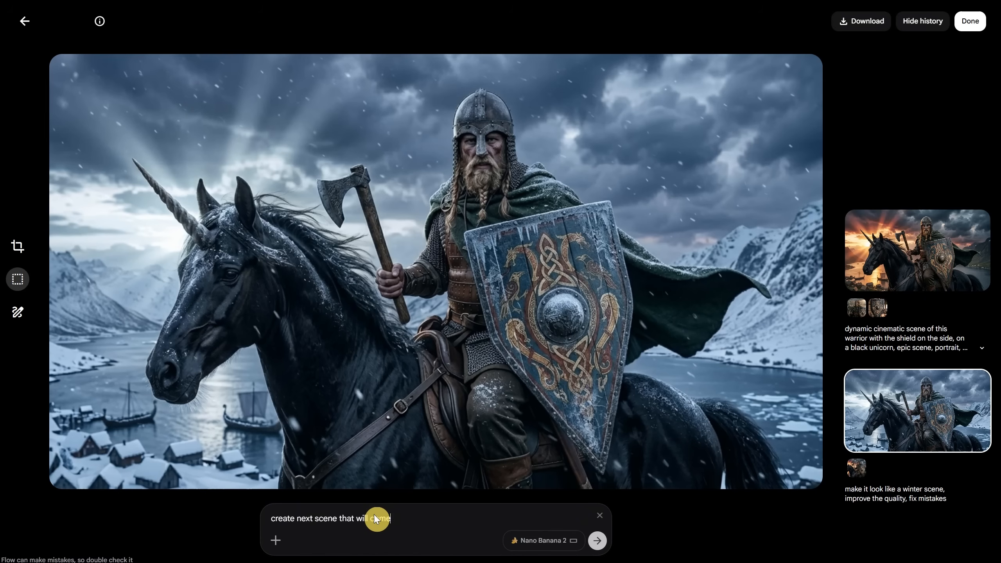
key("ctrl+a")
left_click(594, 547)
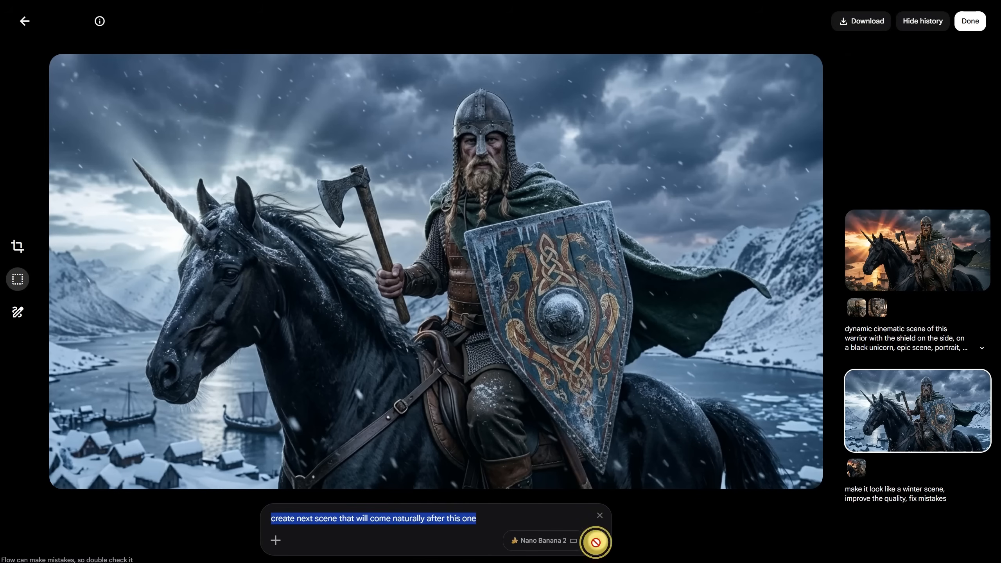
type("create next scene that will come naturally after this one")
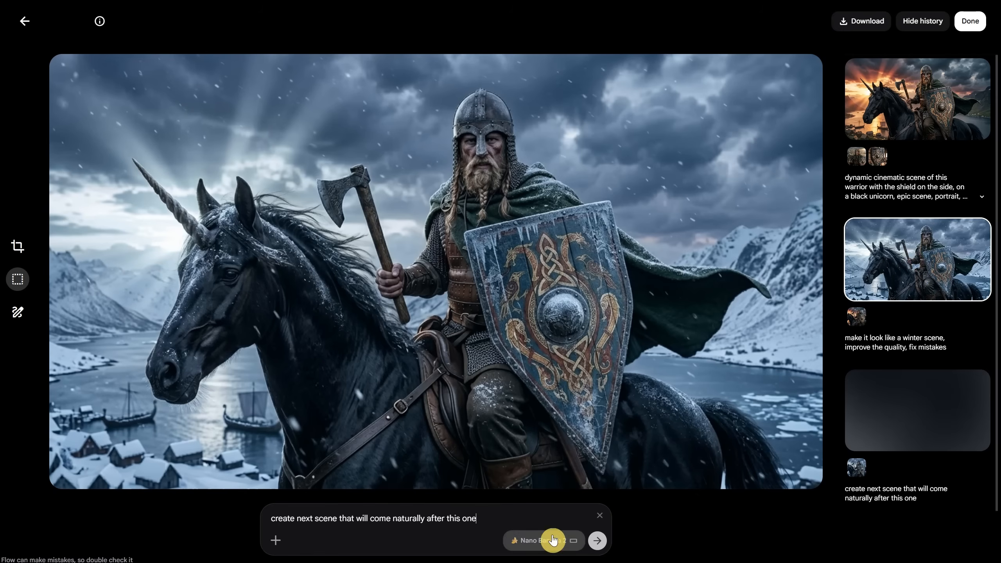
left_click(597, 540)
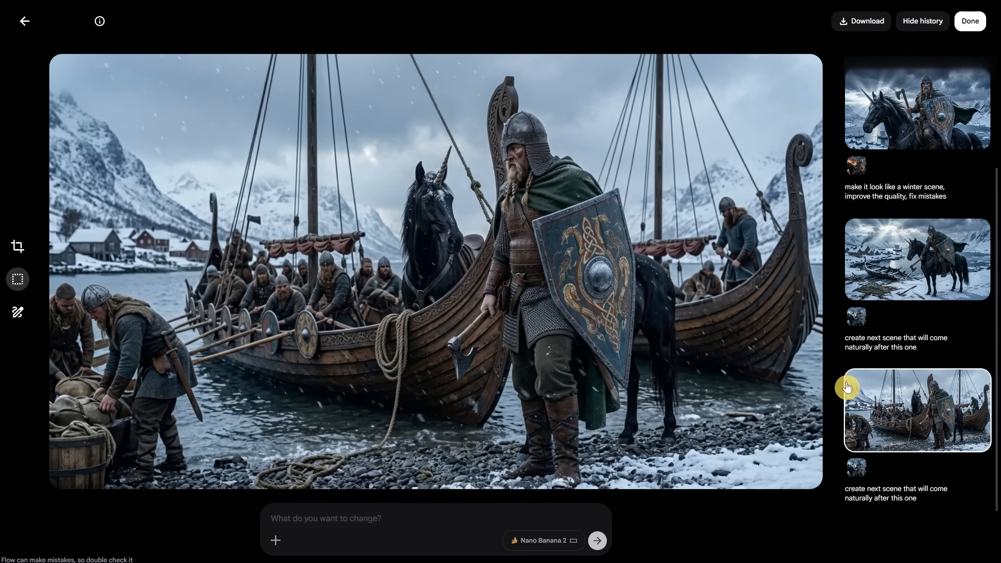
Compare the wrecked-boat and longship follow-up scenes in the history, and return to the project grid
left_click(903, 269)
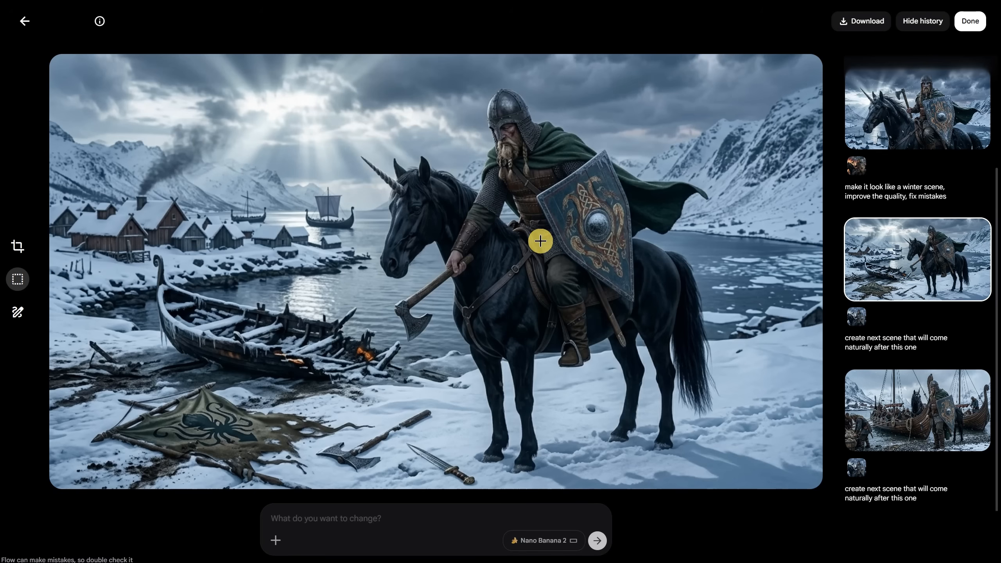
left_click(892, 402)
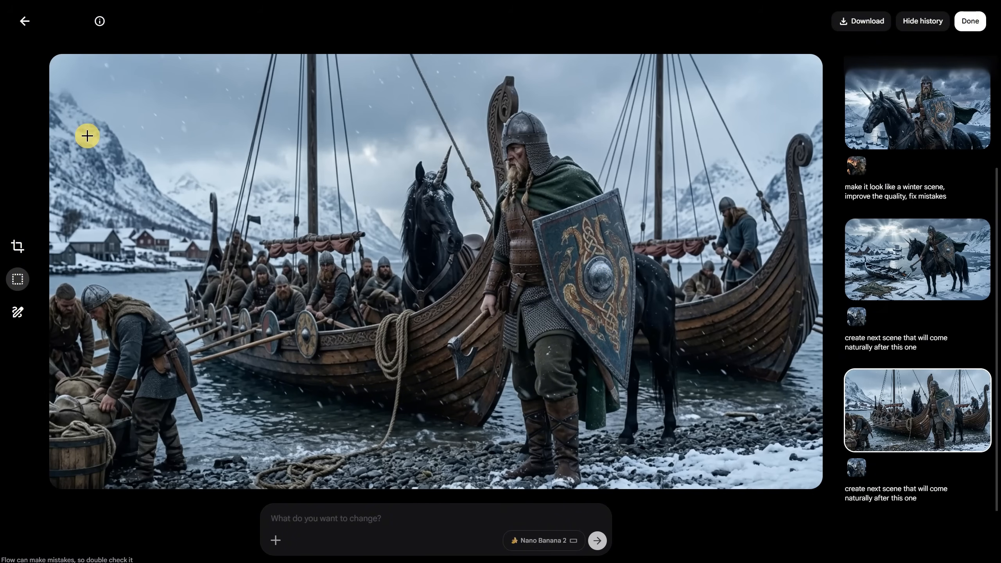
left_click(23, 29)
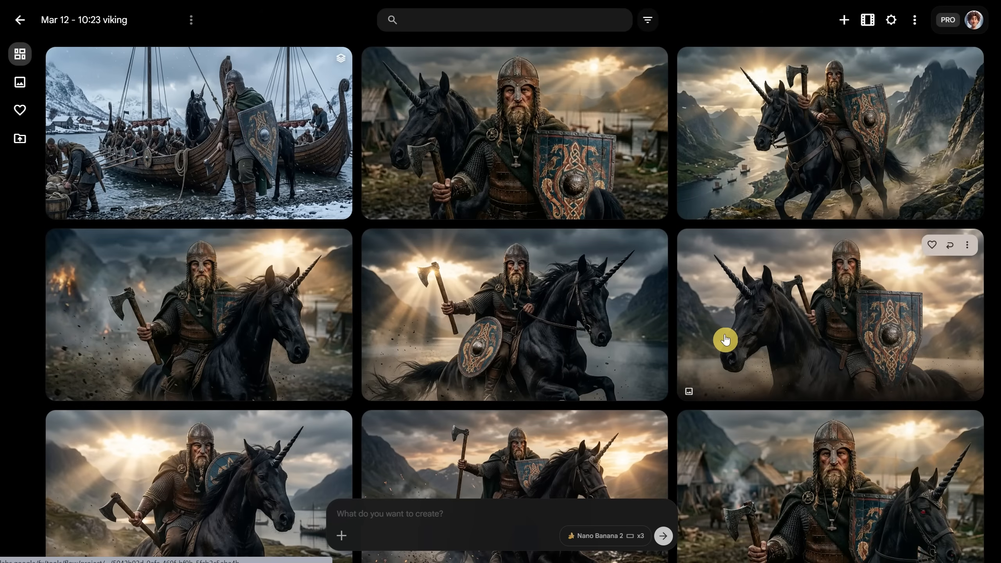
Generate logo images from the prompt "create a vikings logo, 3d, cinematic, on solid black background"
left_click(435, 509)
type("create a vi")
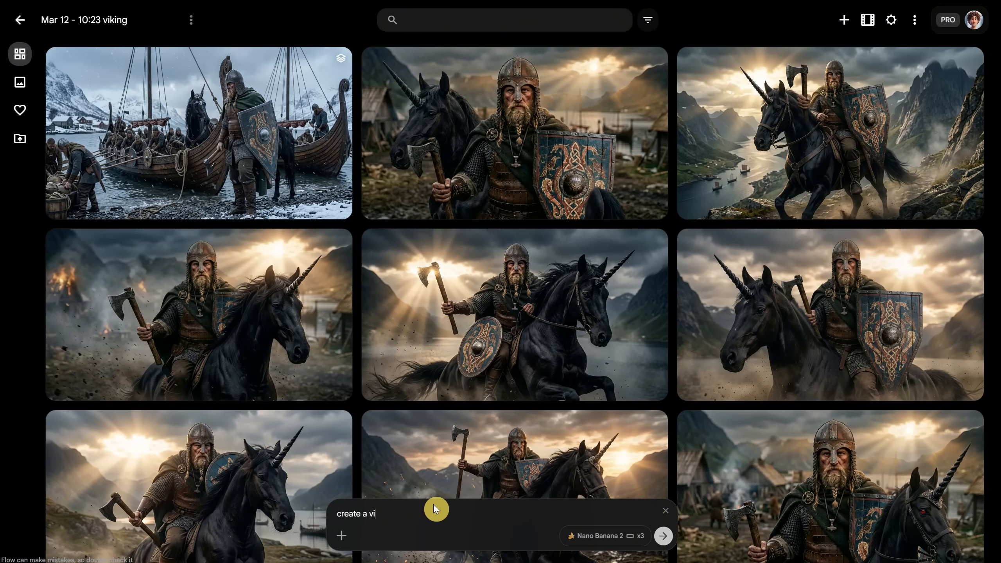
type("kings logo, 3d, cinematic, on solid black back")
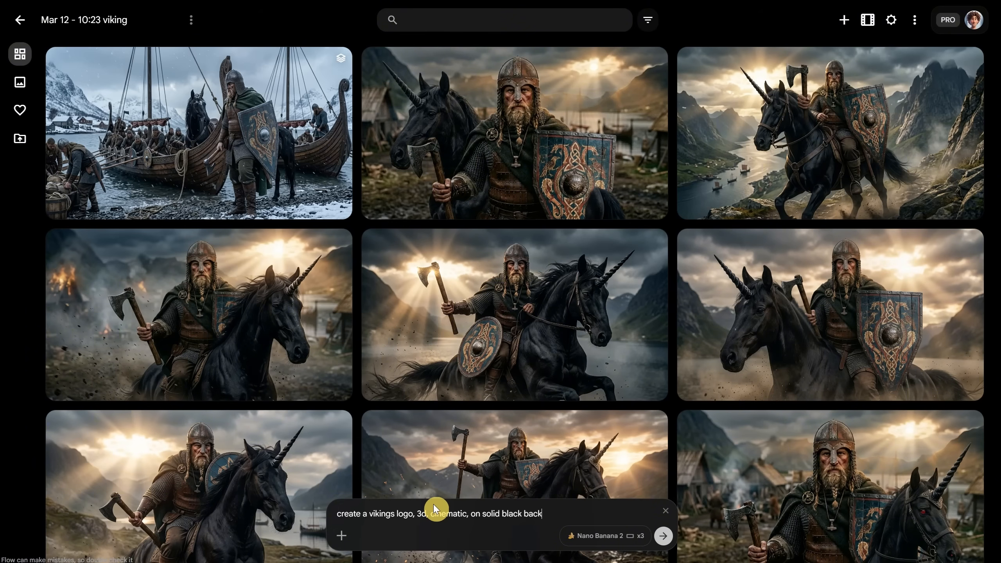
type("ground")
left_click(666, 539)
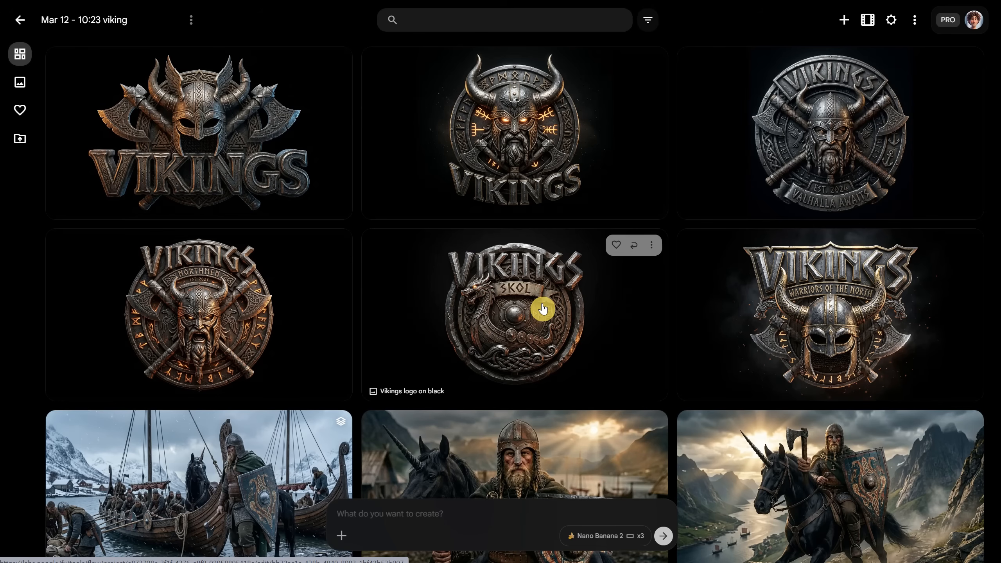
Rename the round Vikings logo with the SKOL banner and dragon ship as LogoFinal
left_click(651, 245)
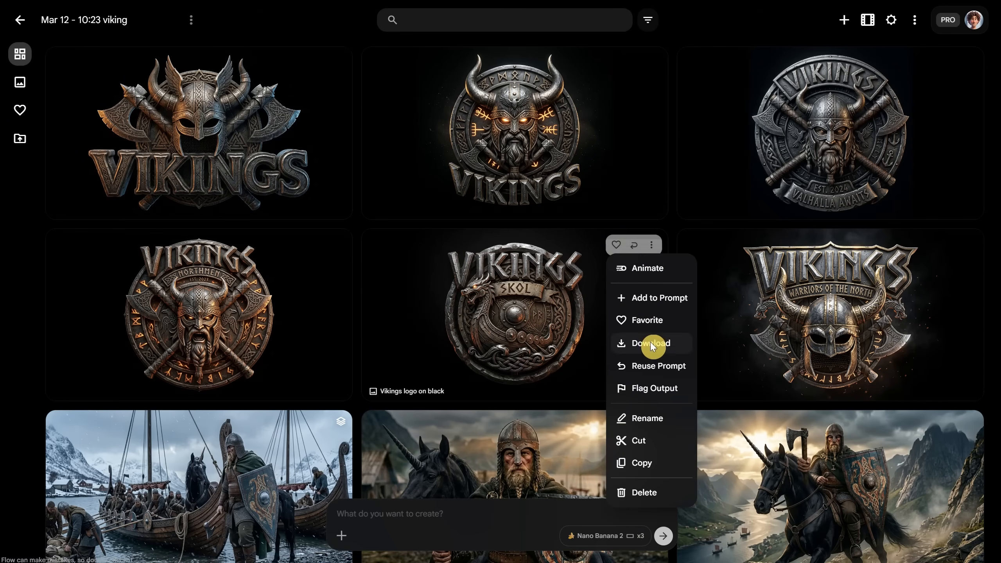
left_click(646, 418)
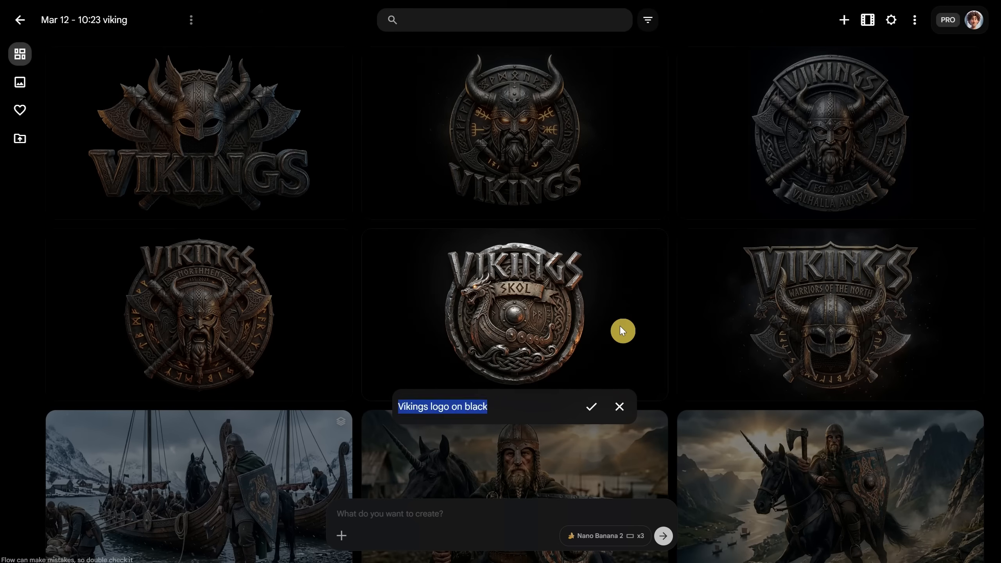
type("LogoFinal")
left_click(591, 407)
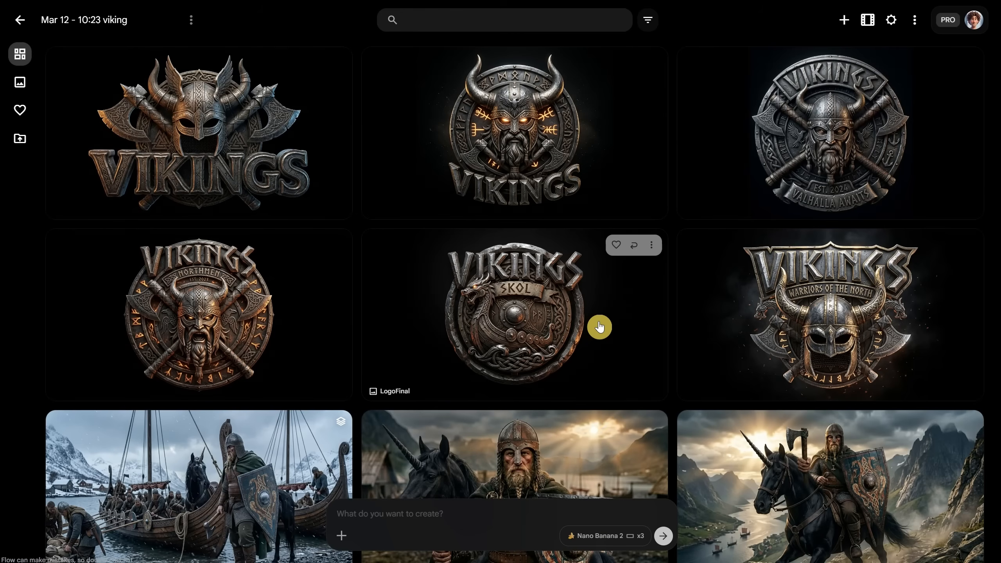
Open the favorited viking holding the blue shield and attach LogoFinal as a reference, finding it by searching "fina"
scroll(447, 288, "down", 15)
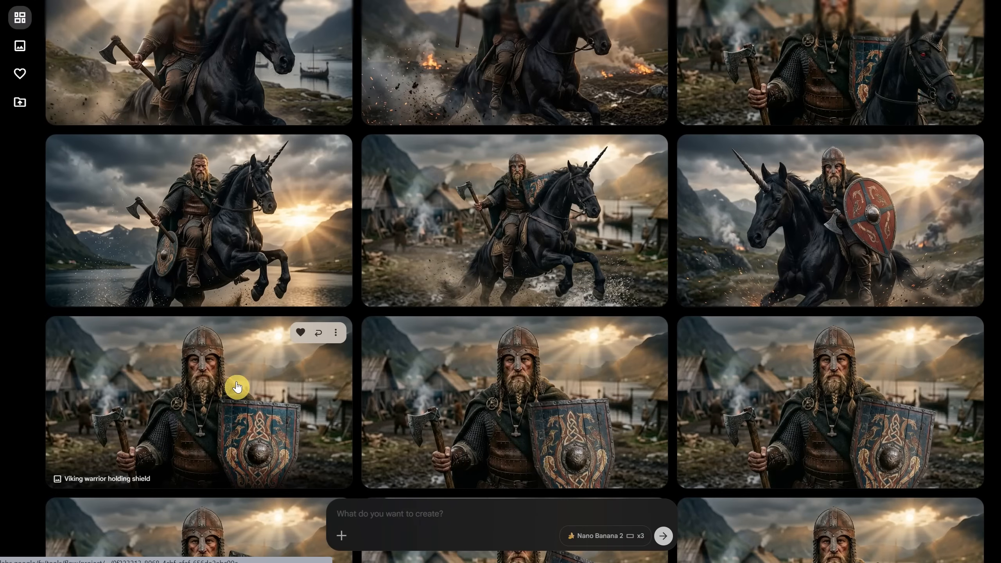
left_click(237, 387)
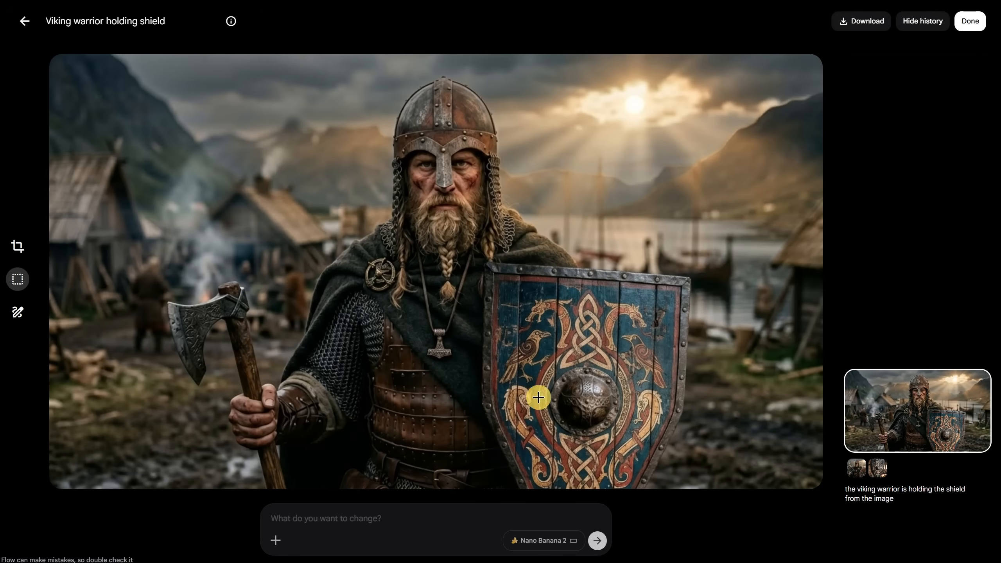
left_click(276, 541)
left_click(458, 176)
type("fina")
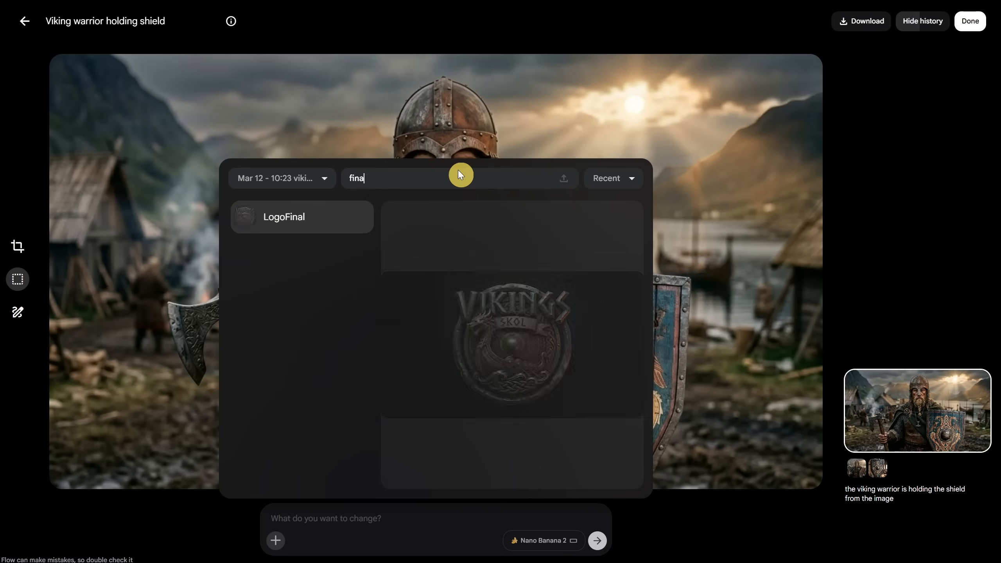
left_click(298, 227)
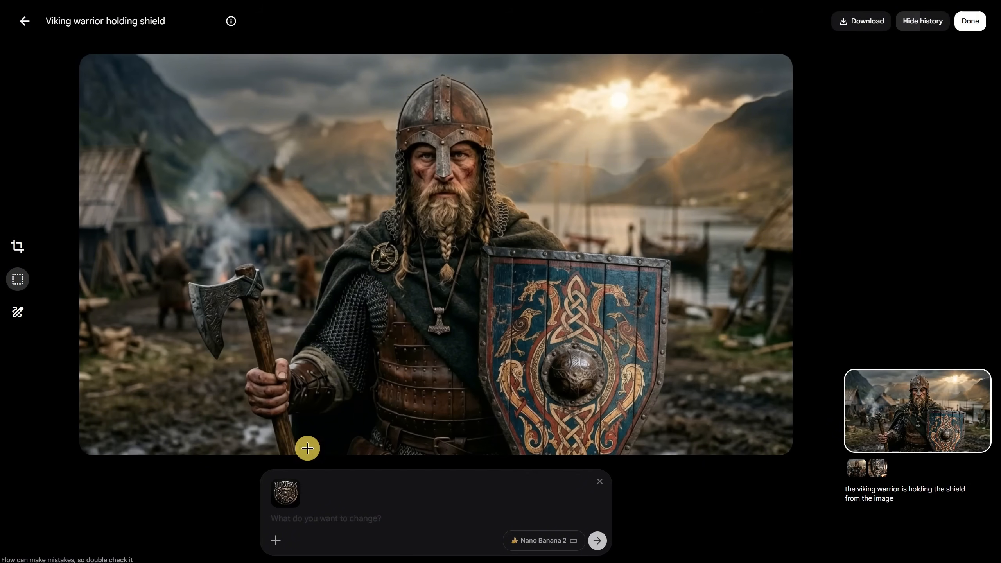
Select a rectangular area over the mountain and huts beside the warrior's helmet, above the axe
left_click(17, 279)
left_click(73, 284)
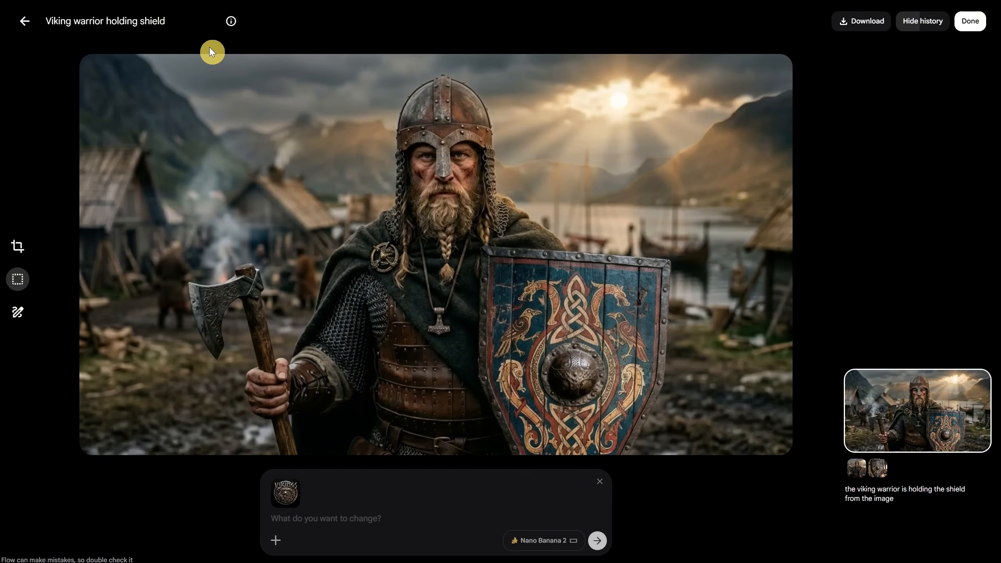
left_click_drag(125, 77, 292, 250)
Generate the edit with "add this logo to the scene, make it fit that area i selected" and return to the project grid
left_click(331, 517)
type("add th")
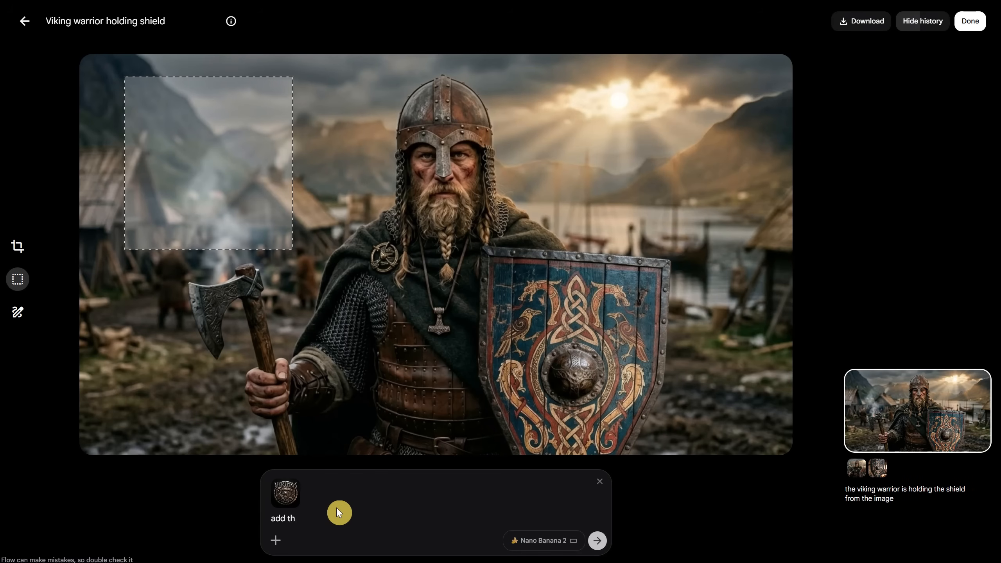
type("is logo to the scene, make it fit that area i selected")
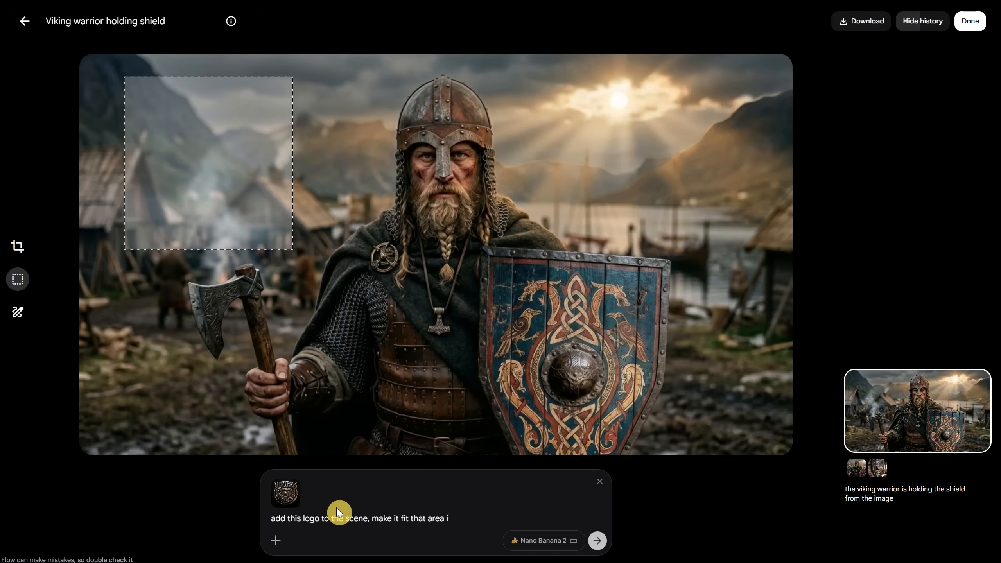
left_click(600, 543)
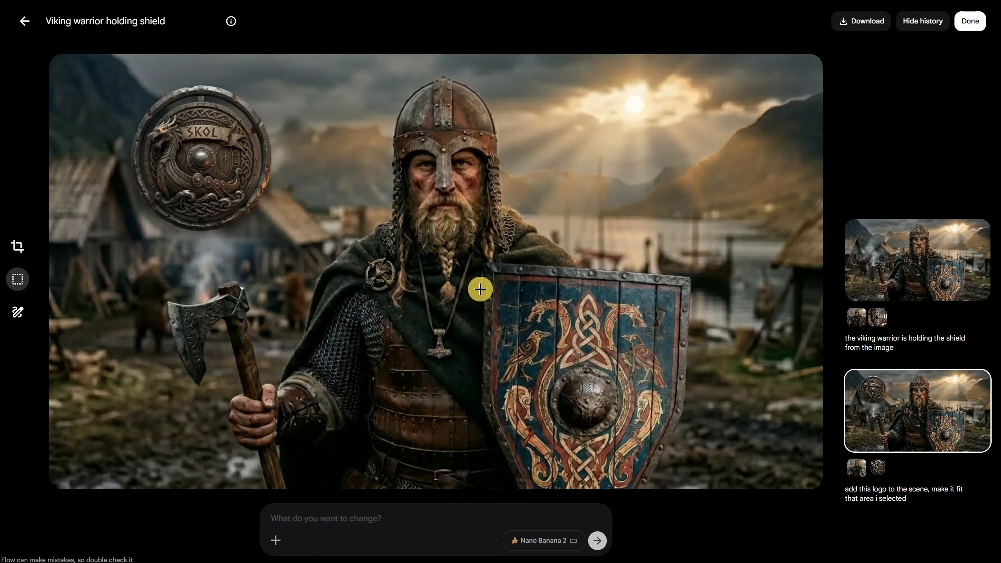
left_click(24, 27)
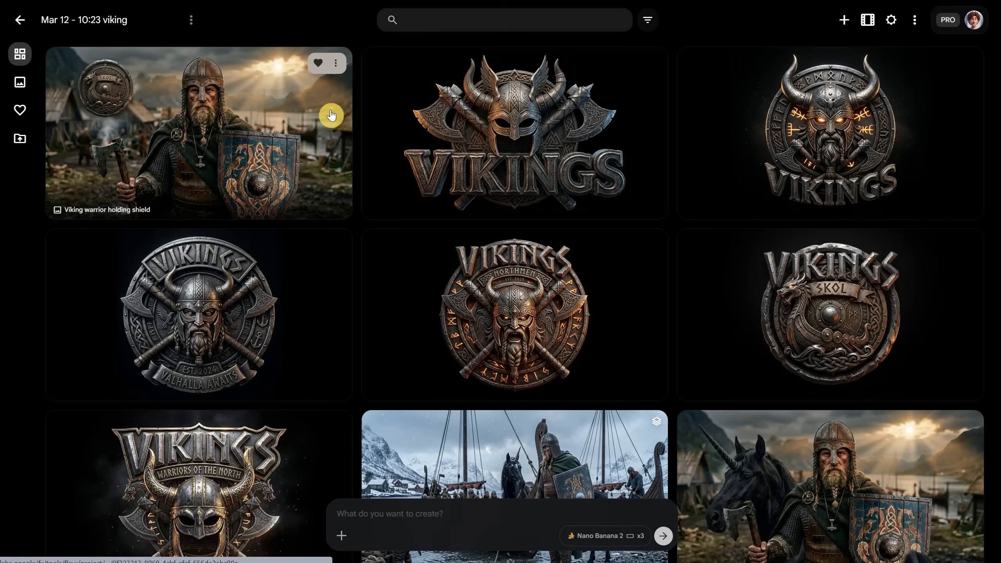
Open the image of the bareheaded viking with an axe on a rearing black unicorn beside the lake
scroll(331, 114, "down", 10)
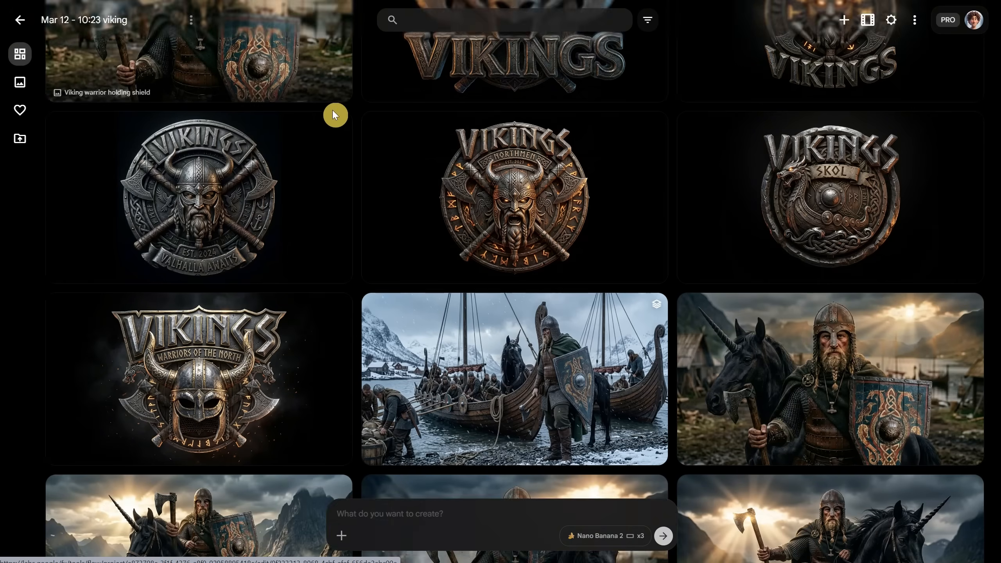
scroll(333, 114, "down", 4)
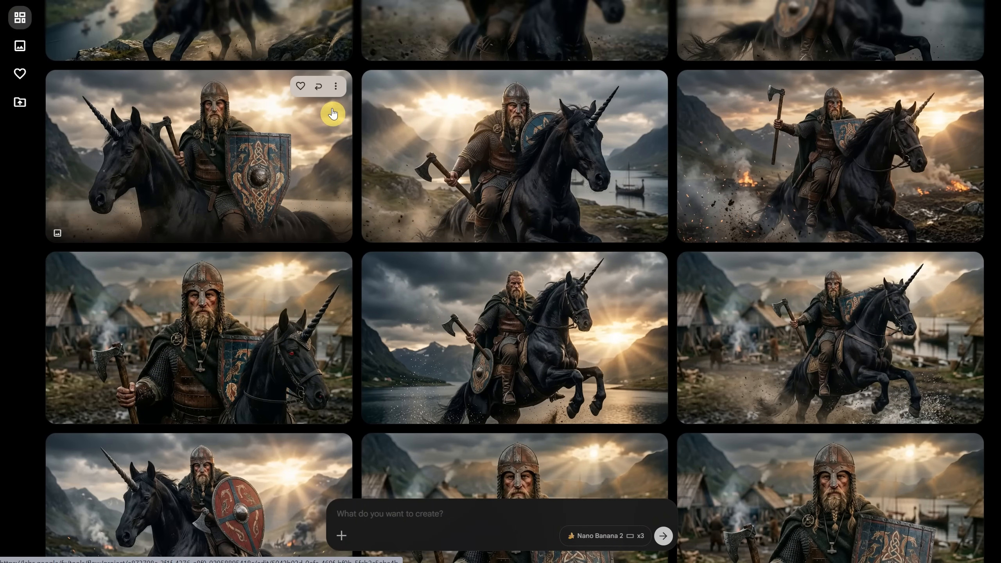
scroll(333, 112, "down", 3)
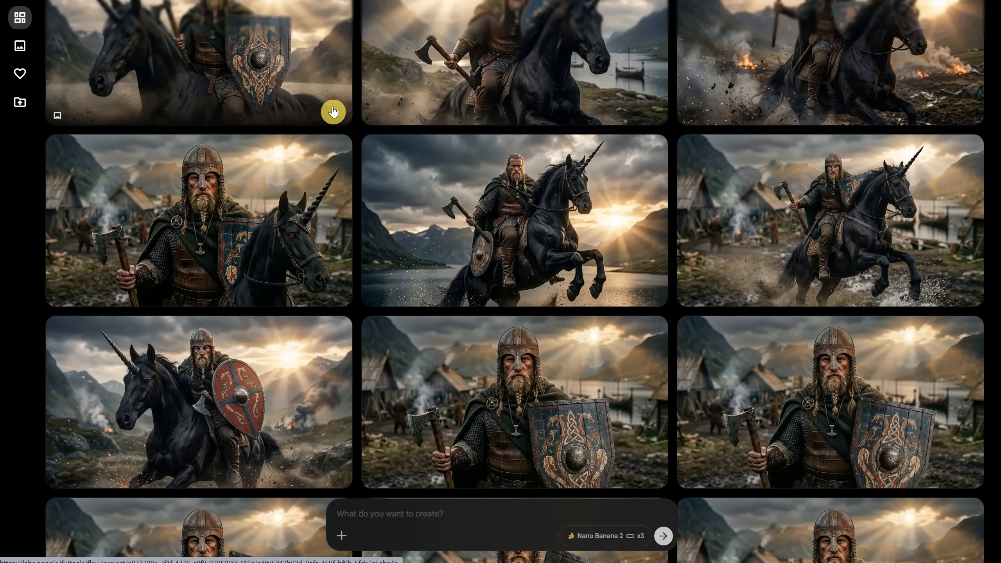
left_click(424, 225)
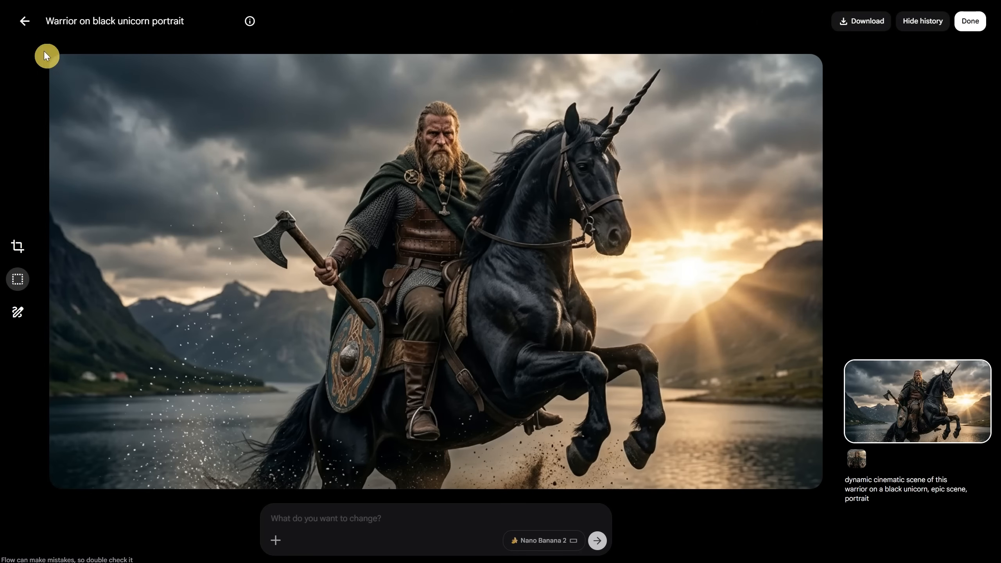
Try adding a "THANK YOU" / "AI TITANS" banner with two member names in a selection beside the rider, then go back to the original version
mouse_move(54, 60)
left_mouse_down()
mouse_move(257, 518)
mouse_move(274, 489)
left_mouse_up()
left_click(310, 508)
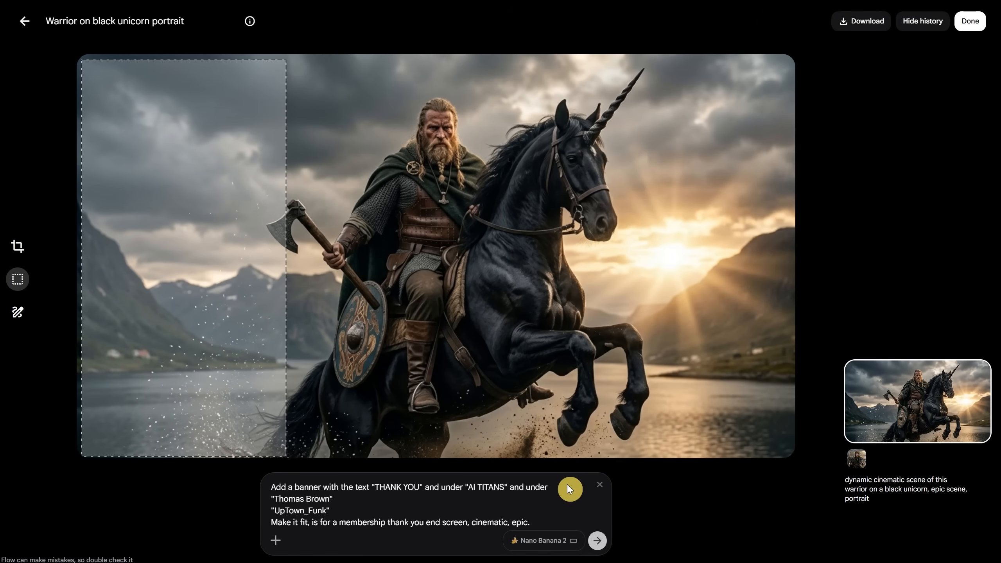
left_click(599, 545)
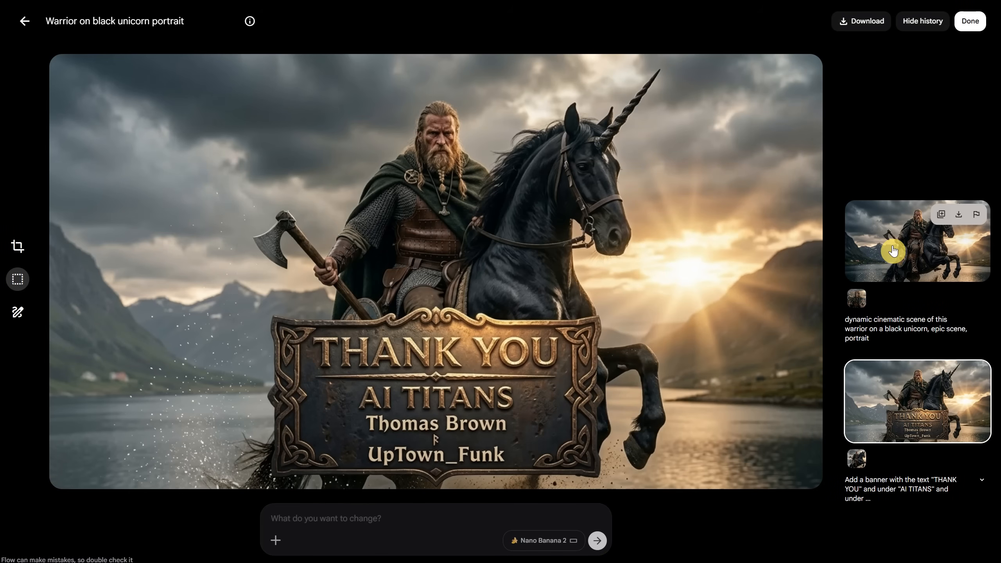
left_click(893, 250)
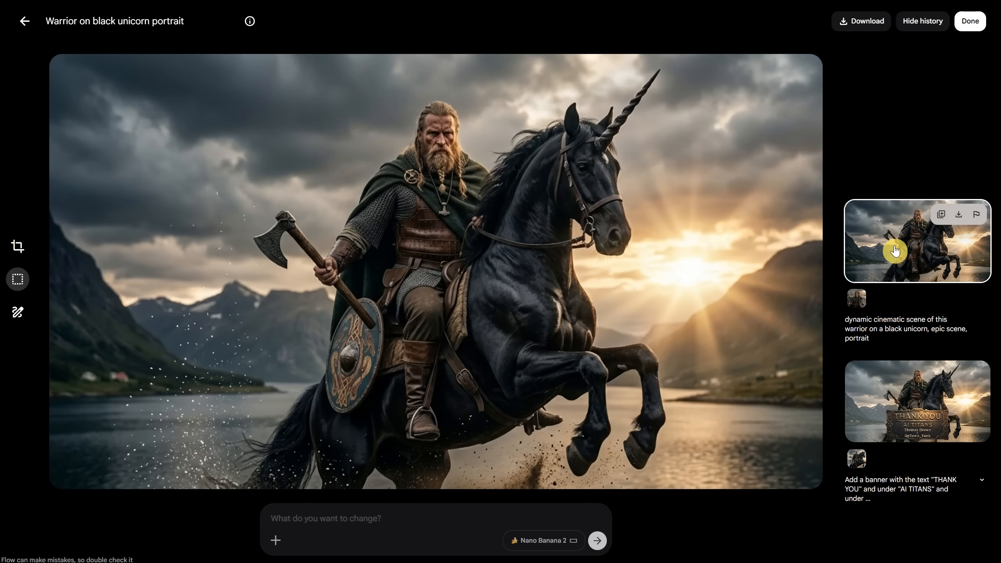
Draw a red box annotation over the full-height sky, mountain and water area in front of the rider's axe
left_click(17, 314)
left_click(101, 258)
left_click_drag(54, 56, 267, 489)
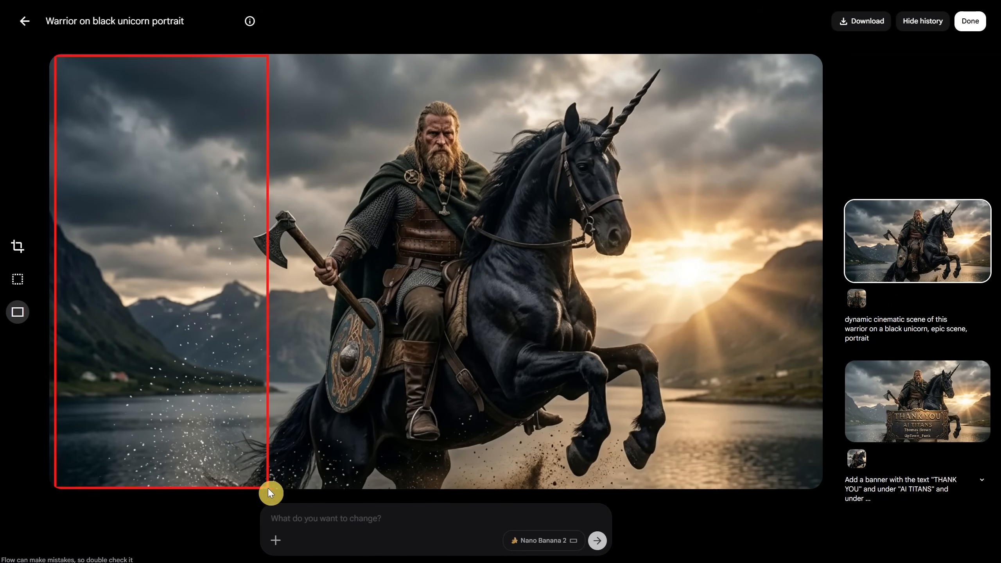
Generate the "THANK YOU" / "AI TITANS" member banner, adding "where is the red box," after "Add a banner" in the prompt, and return to the project grid
left_click(396, 517)
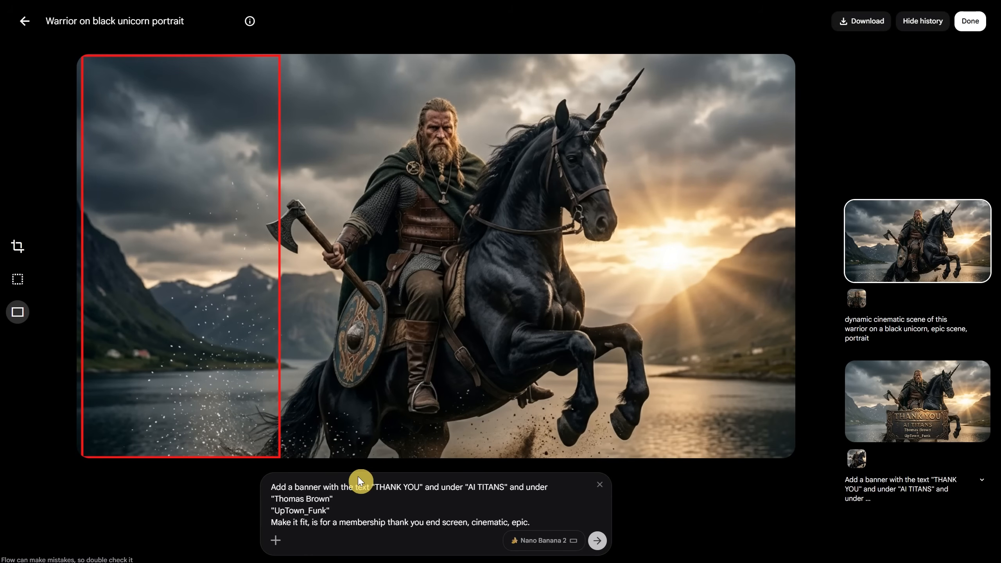
left_click(322, 481)
type("where is")
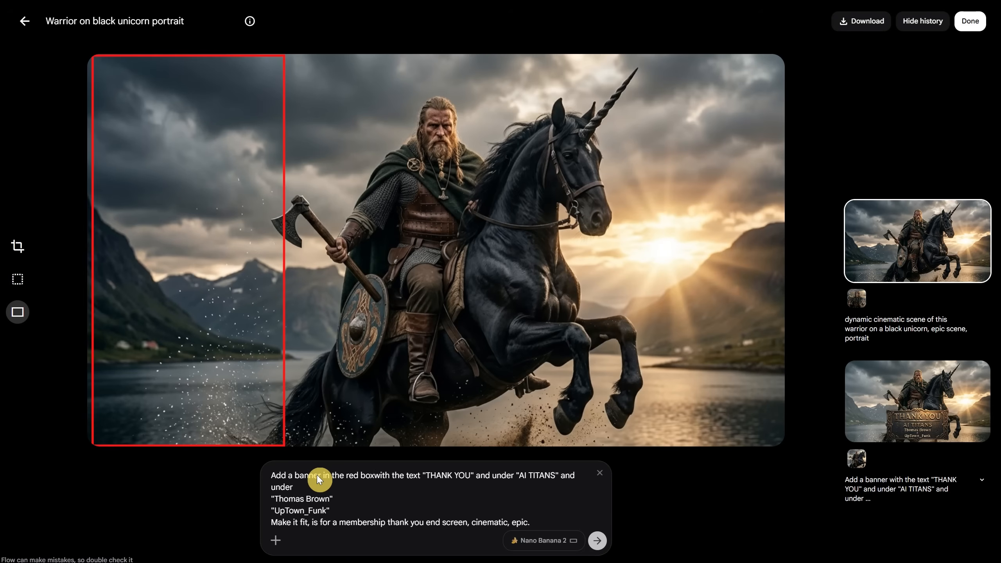
type(" the red box")
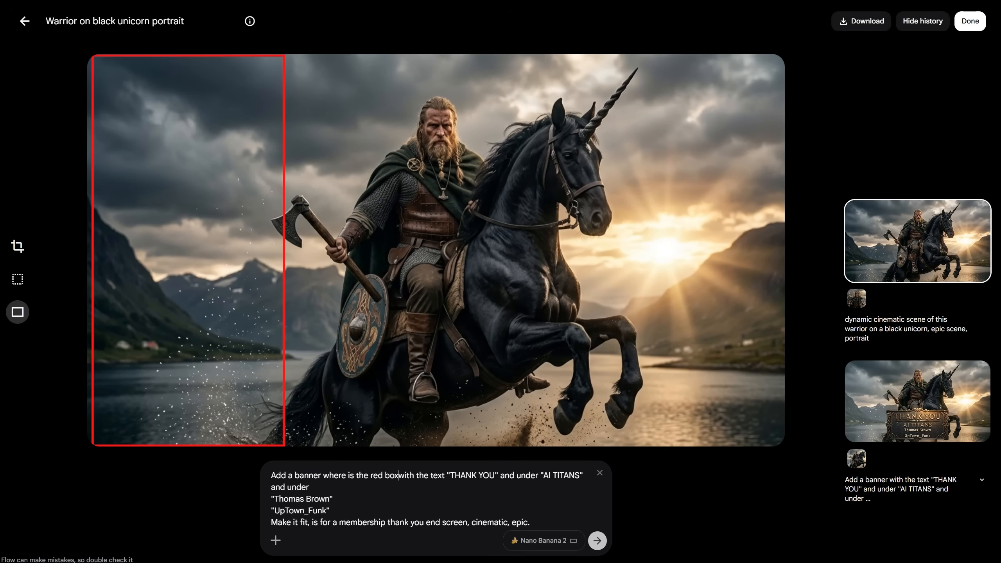
type(",")
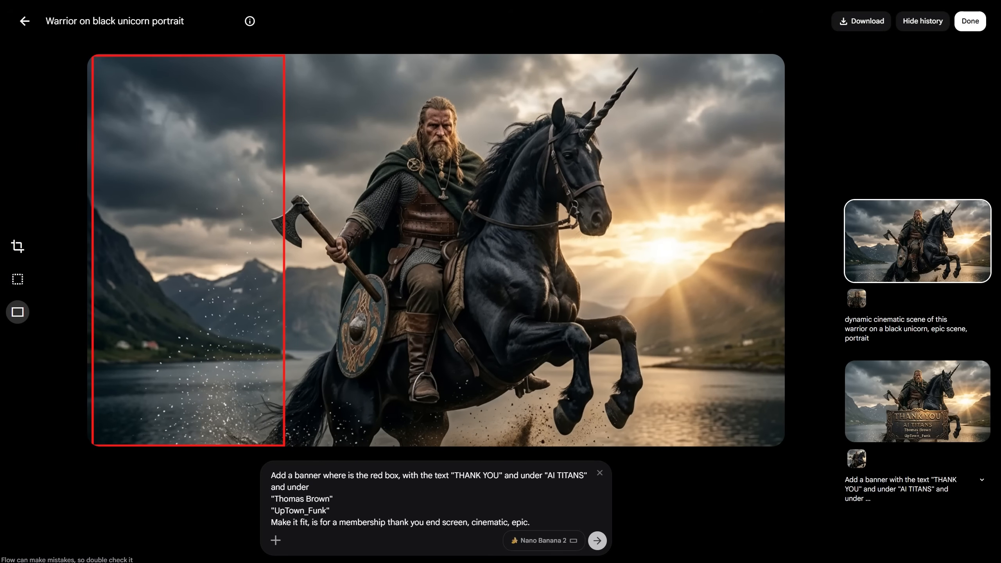
left_click(596, 543)
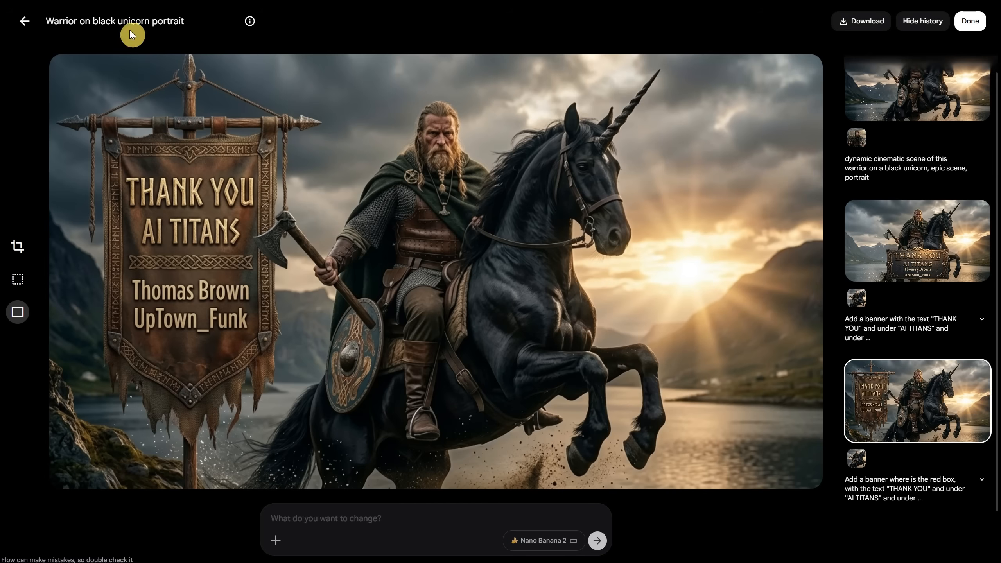
left_click(21, 24)
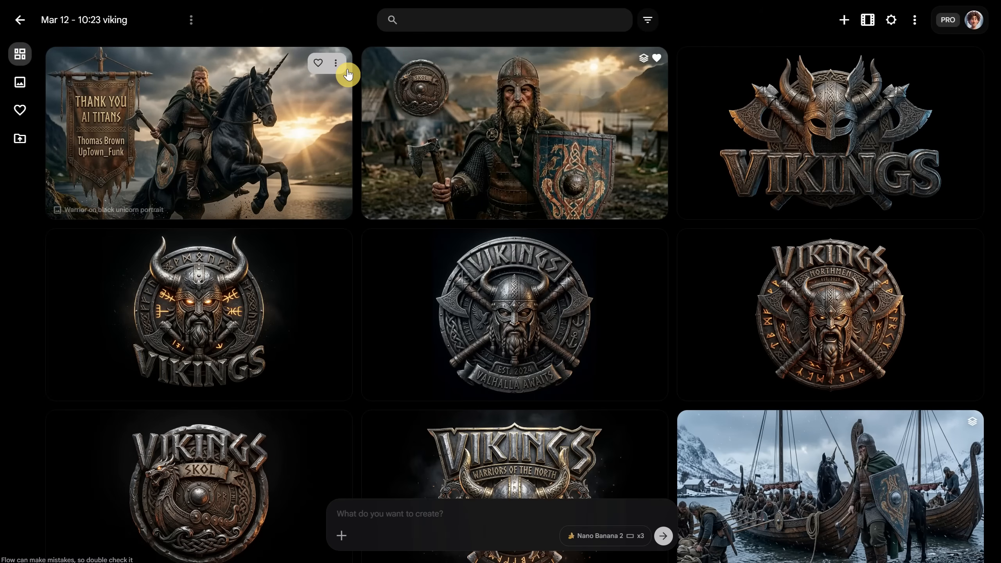
Animate the thank-you banner image as the start frame and set LogoFinal as the end frame
left_click(335, 63)
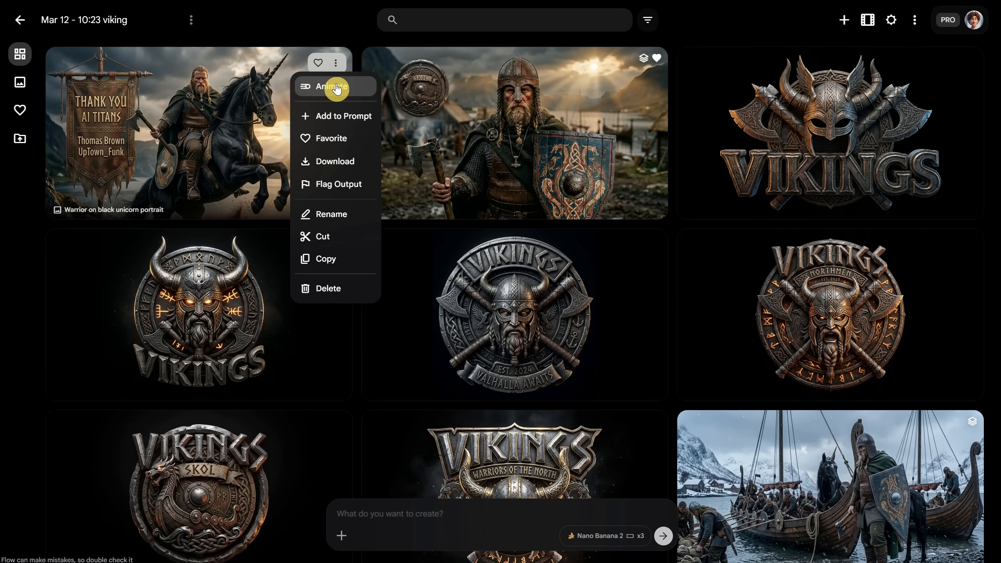
left_click(336, 87)
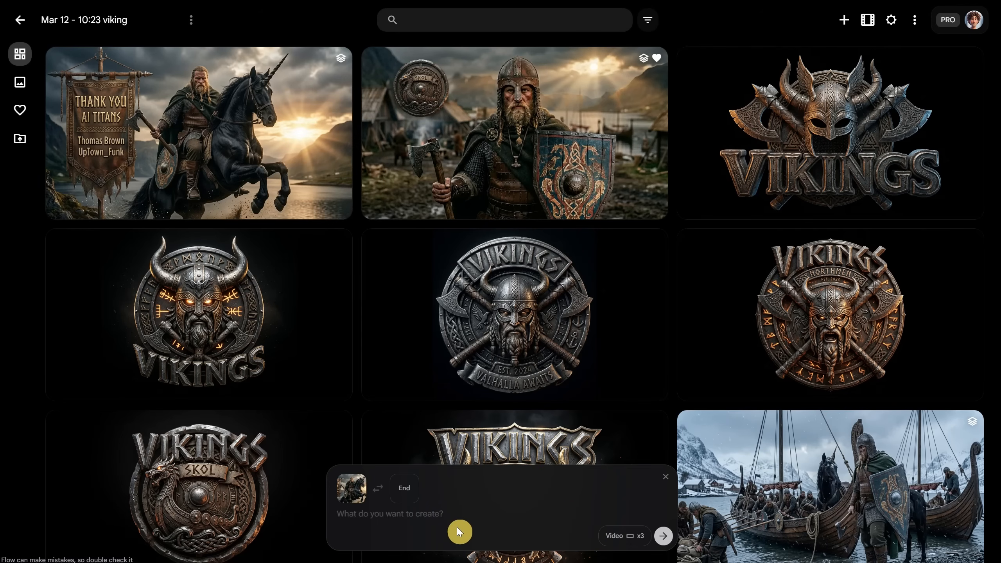
left_click(406, 495)
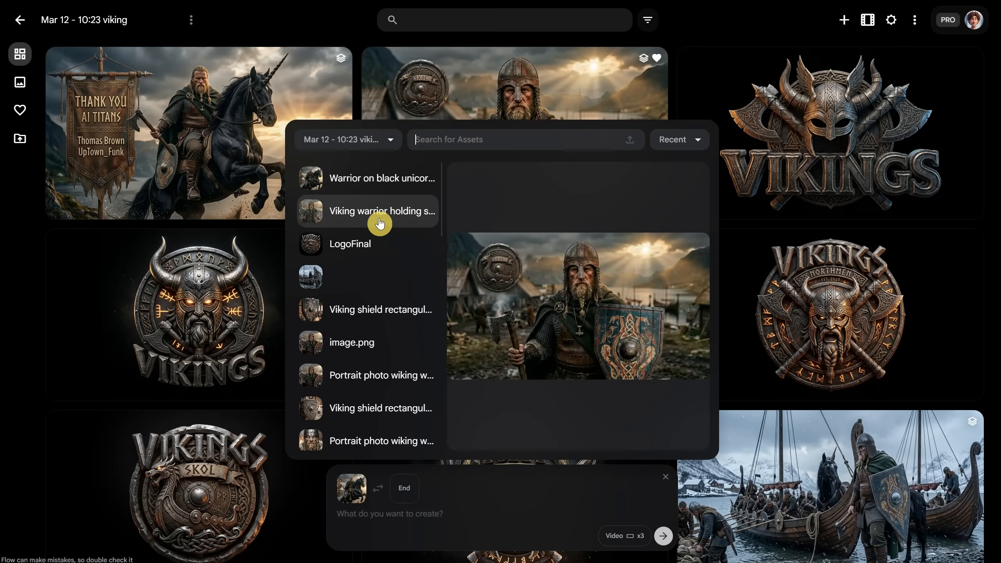
left_click(369, 248)
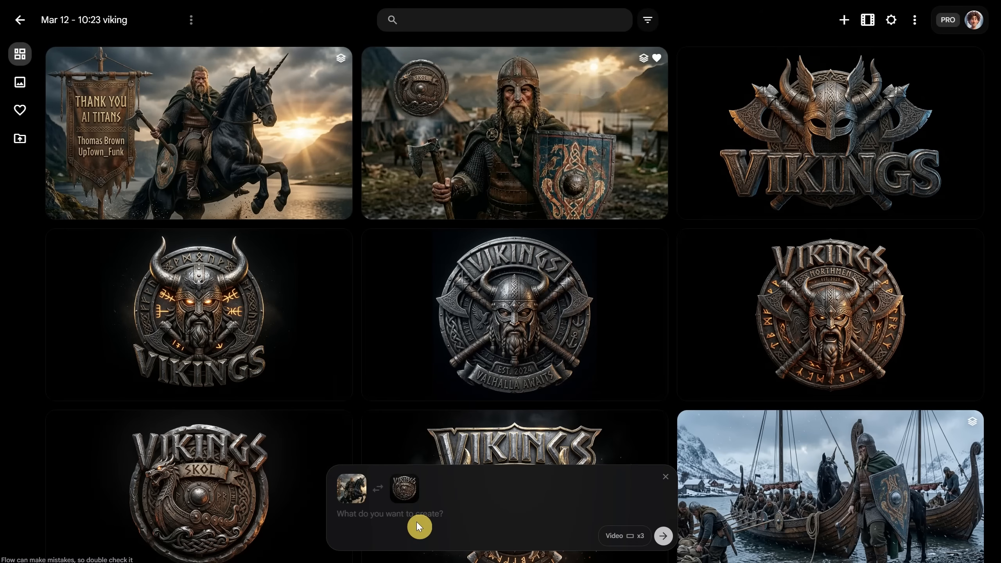
Enter the video prompt "cinematic movie scene, video intro" and set the output count to x1
type("cinematic movie scene, video intro")
left_click(624, 536)
left_click(515, 464)
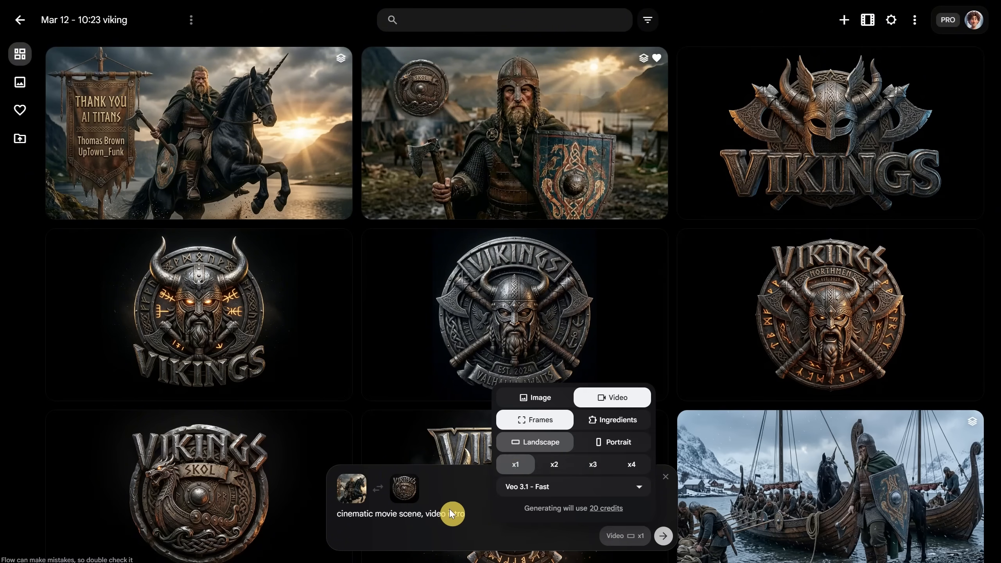
Extend the prompt with "viking on a horse, smooth transition to a logo", generate the video and open it
left_click(468, 513)
type(", smooth transition to a logo")
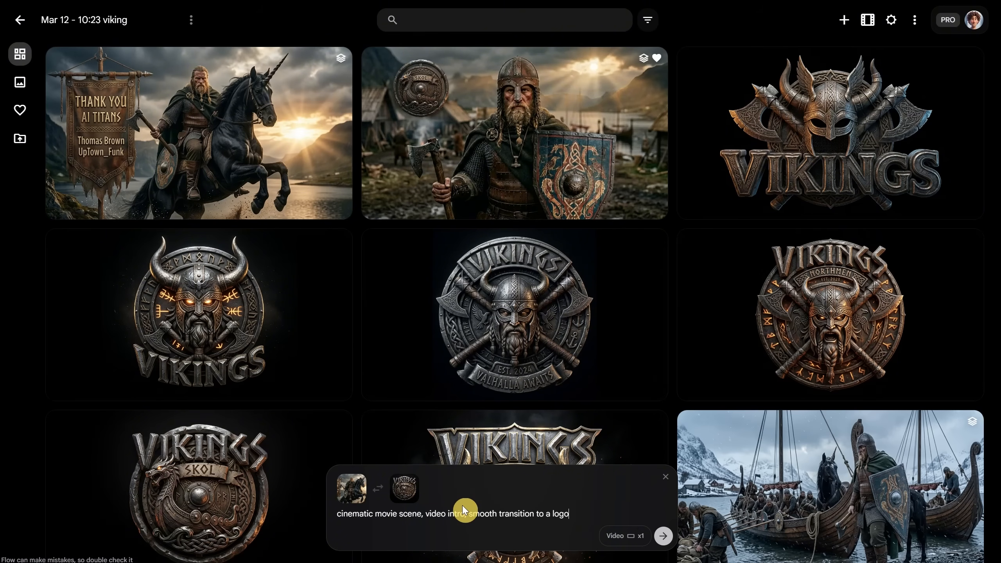
left_click(468, 513)
type("viking on a horse,")
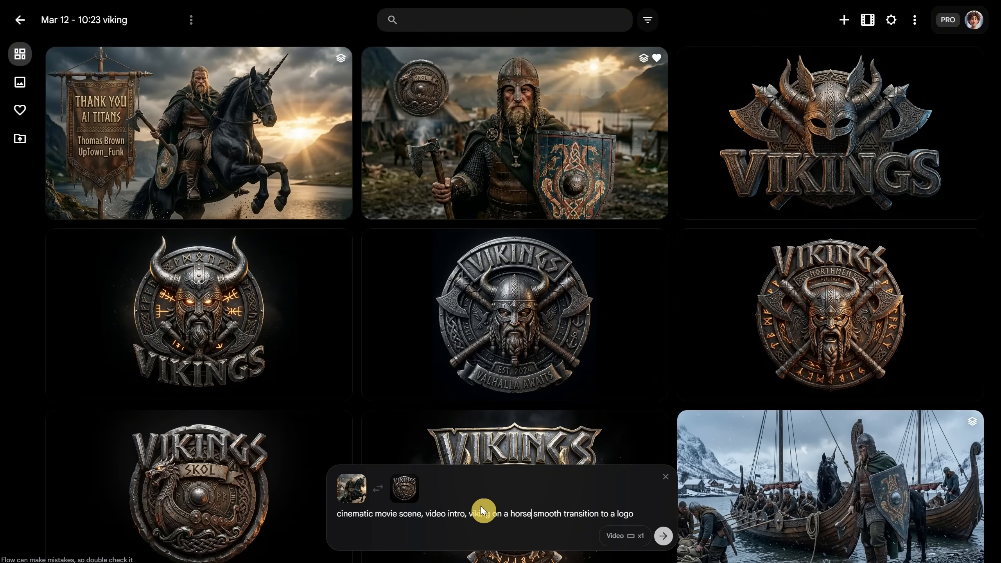
left_click(664, 538)
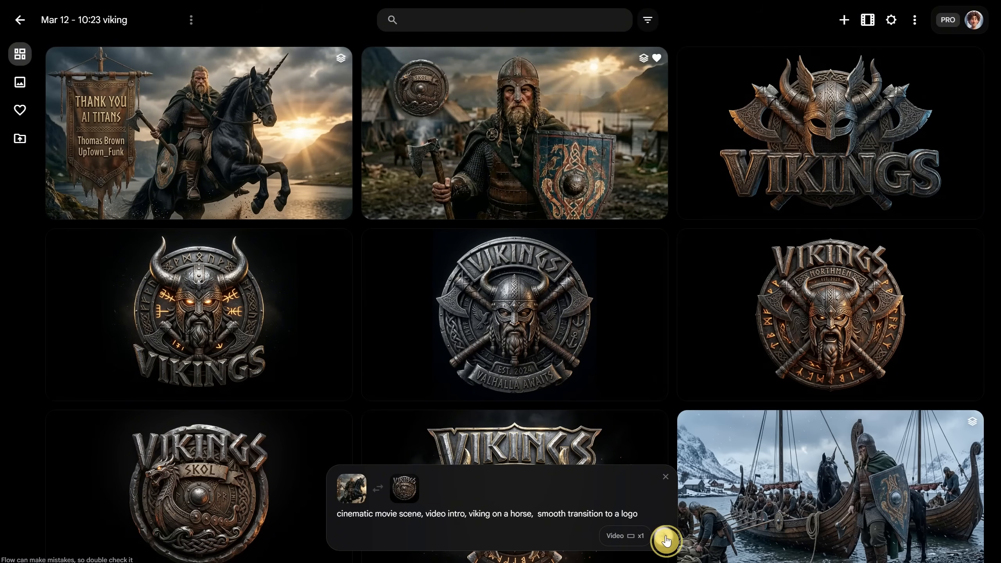
left_click(233, 128)
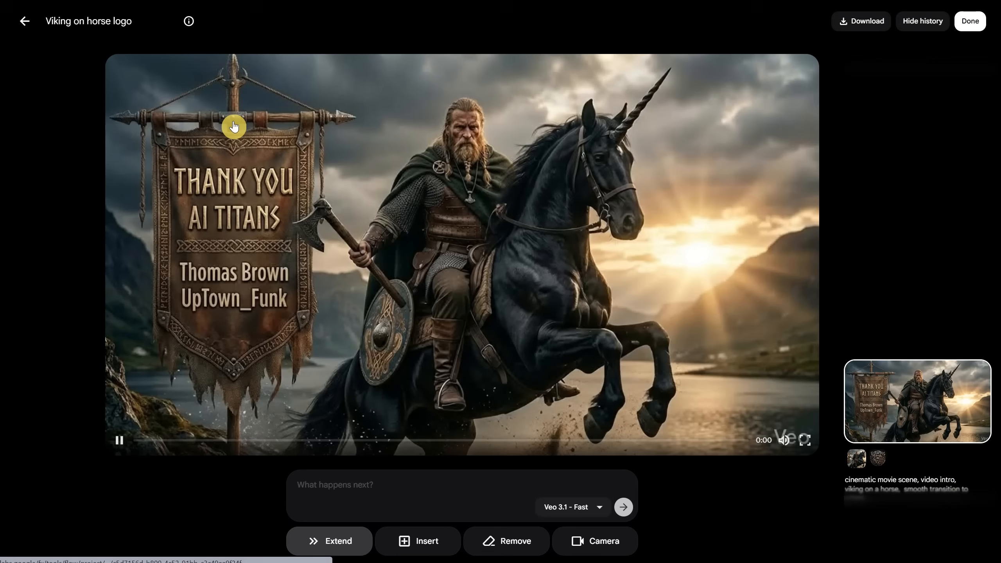